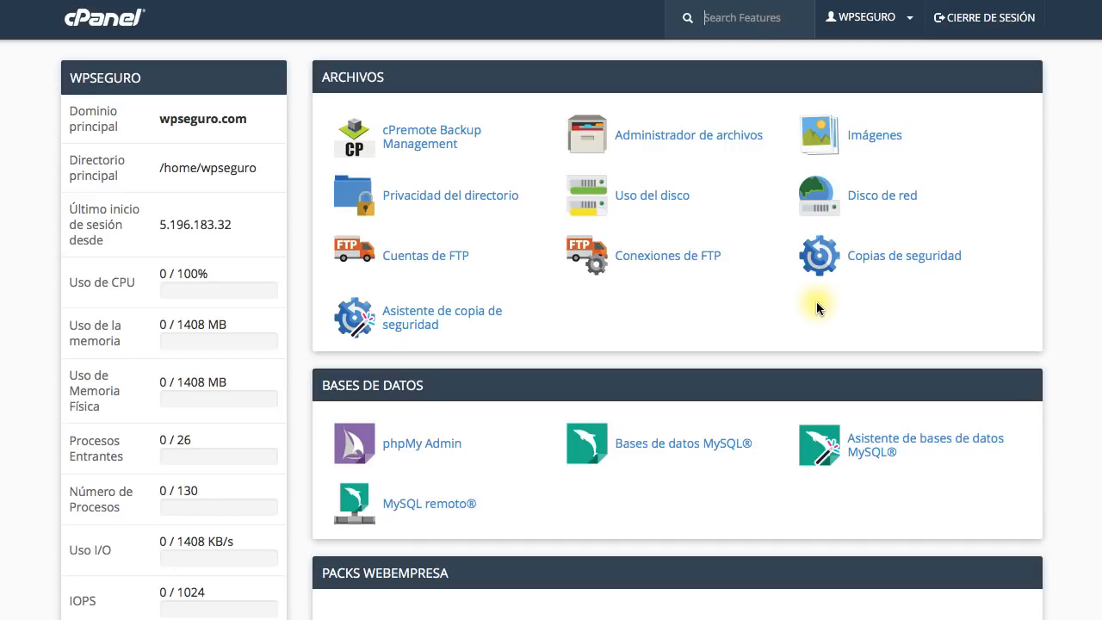
# Step: Open the backups page (Copias de seguridad) and review the full backups available for download
pyautogui.click(889, 257)
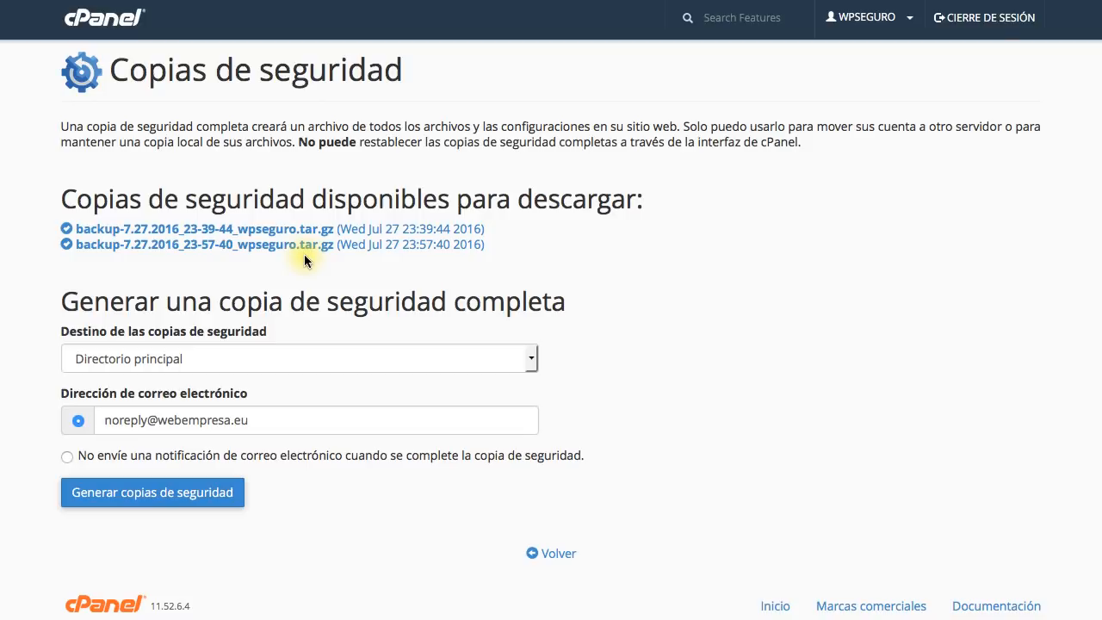
pyautogui.scroll(-1, 259, 245)
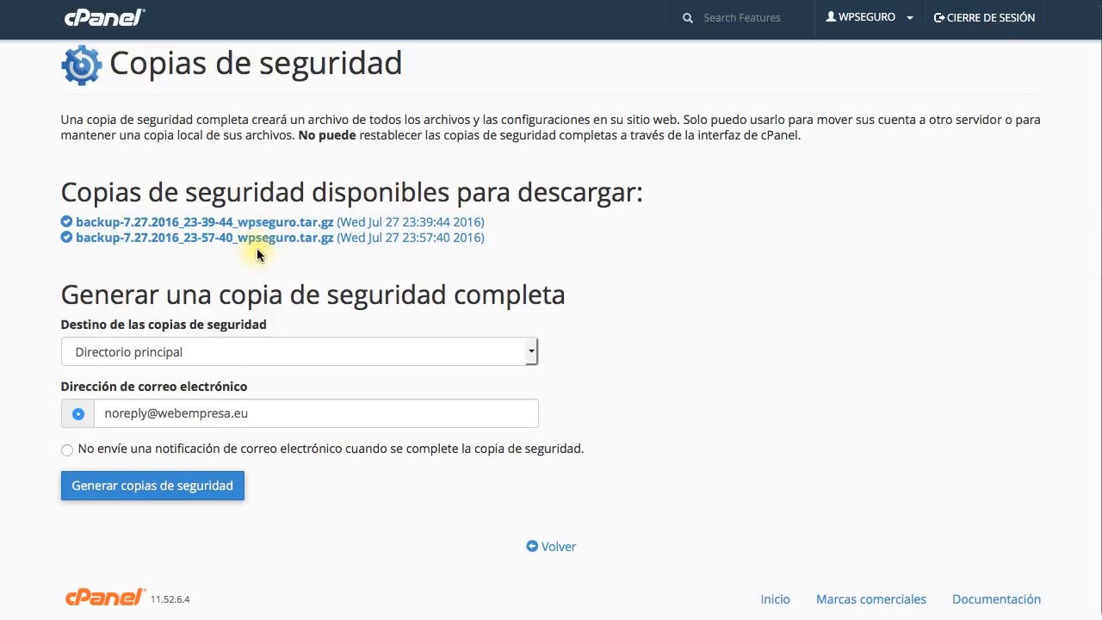
pyautogui.scroll(1, 265, 248)
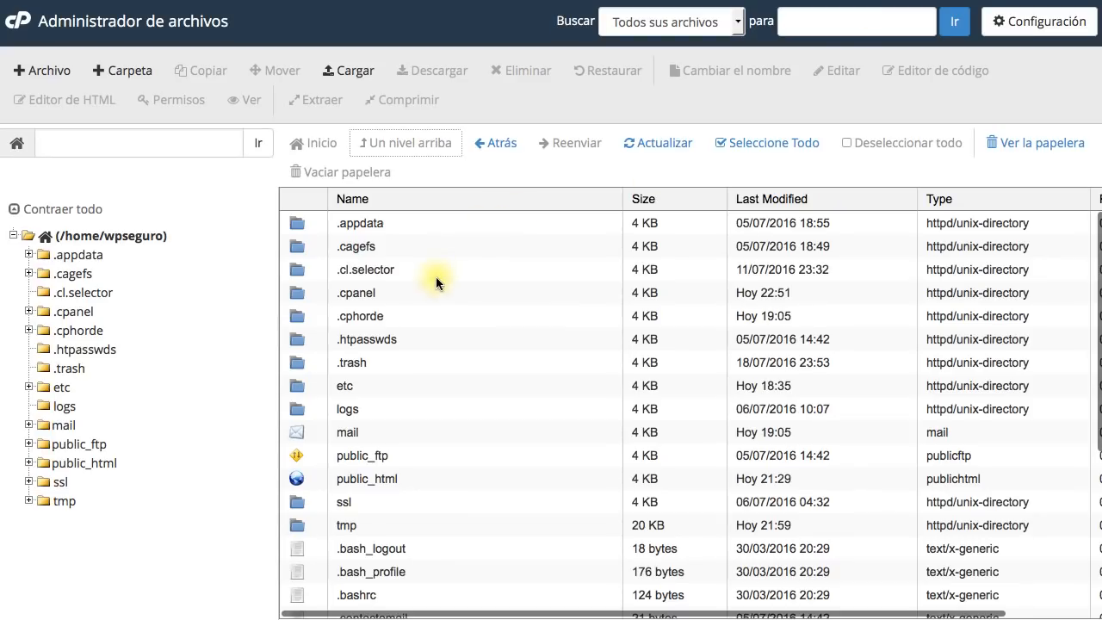
# Step: In the file manager's home directory, select both archives: backup-7.27.2016_23-39-44_wpseguro.tar.gz and backup-7.27.2016_23-57-40_wpseguro.tar.gz
pyautogui.scroll(-2, 435, 276)
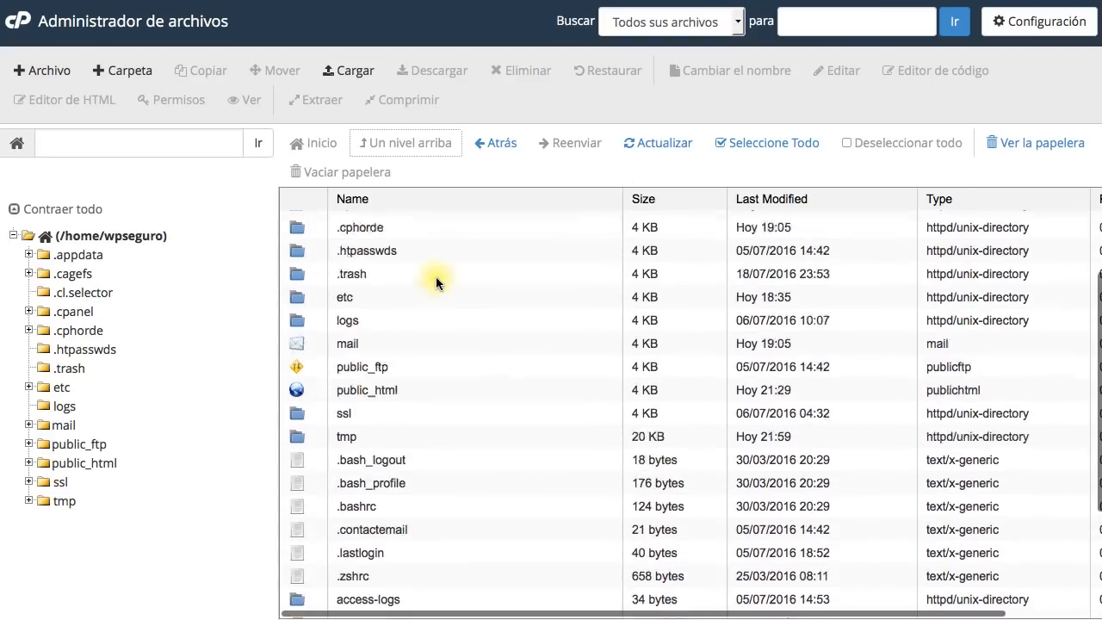
pyautogui.scroll(2, 436, 277)
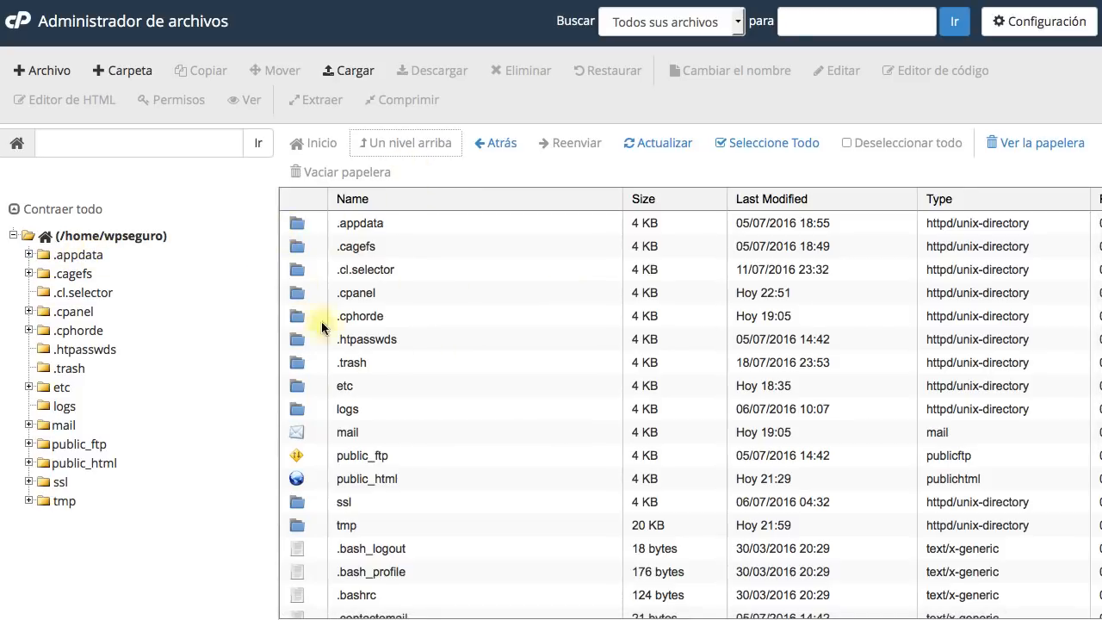
pyautogui.click(411, 481)
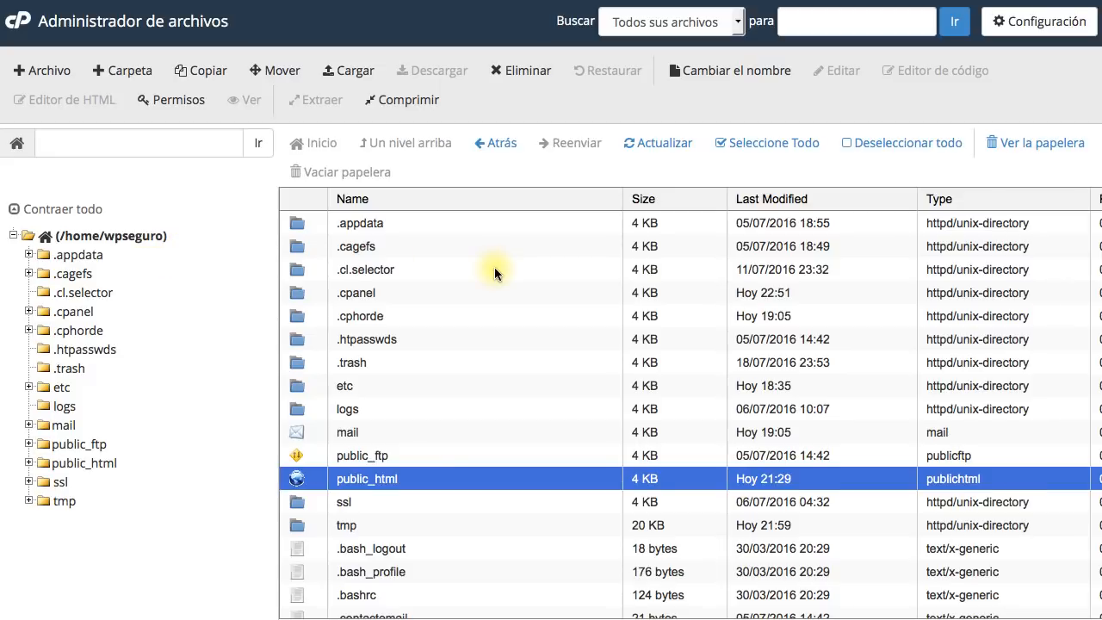
pyautogui.scroll(-3, 494, 267)
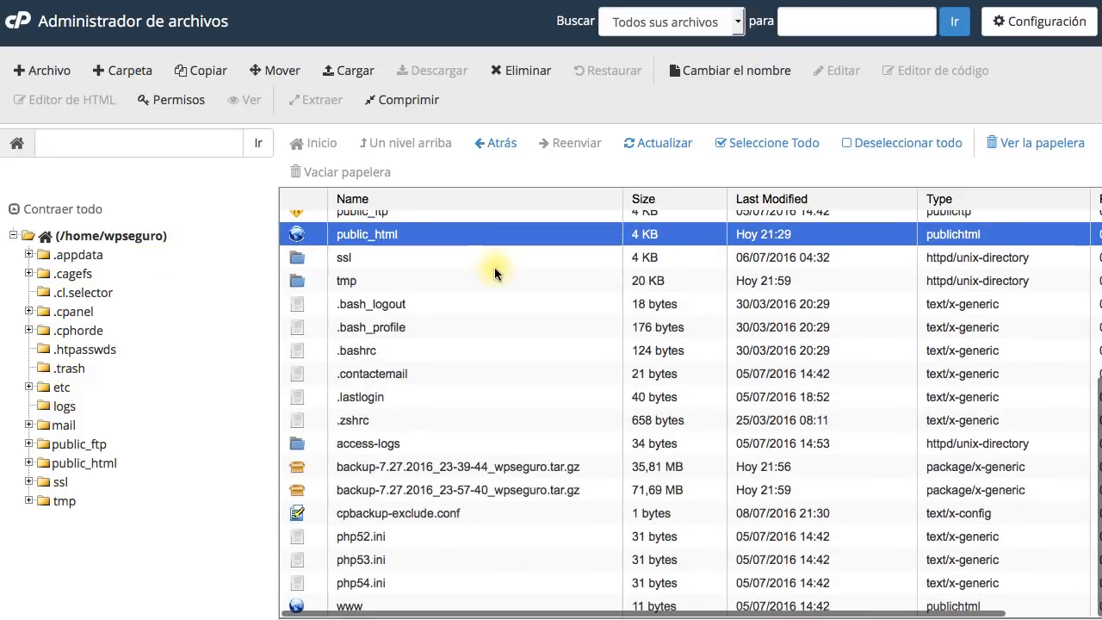
pyautogui.click(549, 466)
pyautogui.click(541, 488)
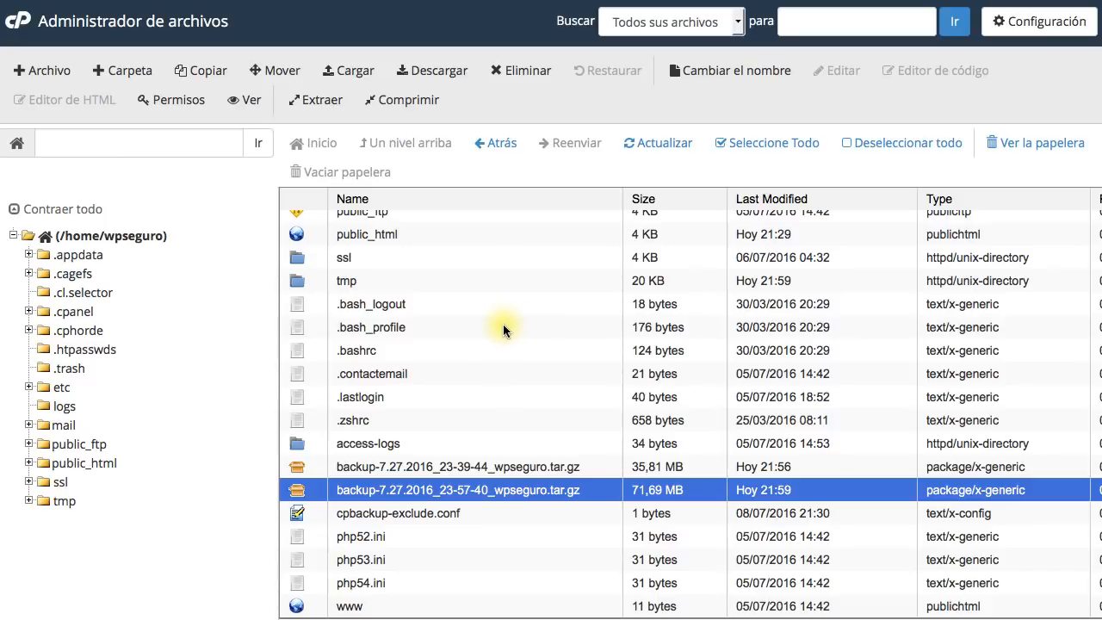
pyautogui.click(480, 465)
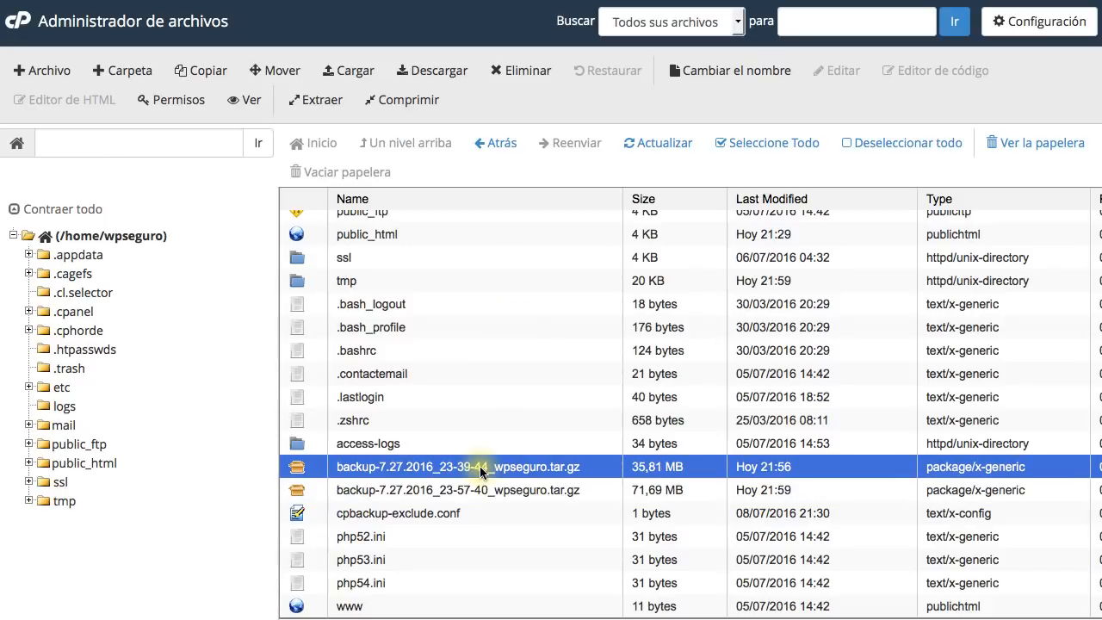
pyautogui.click(643, 493)
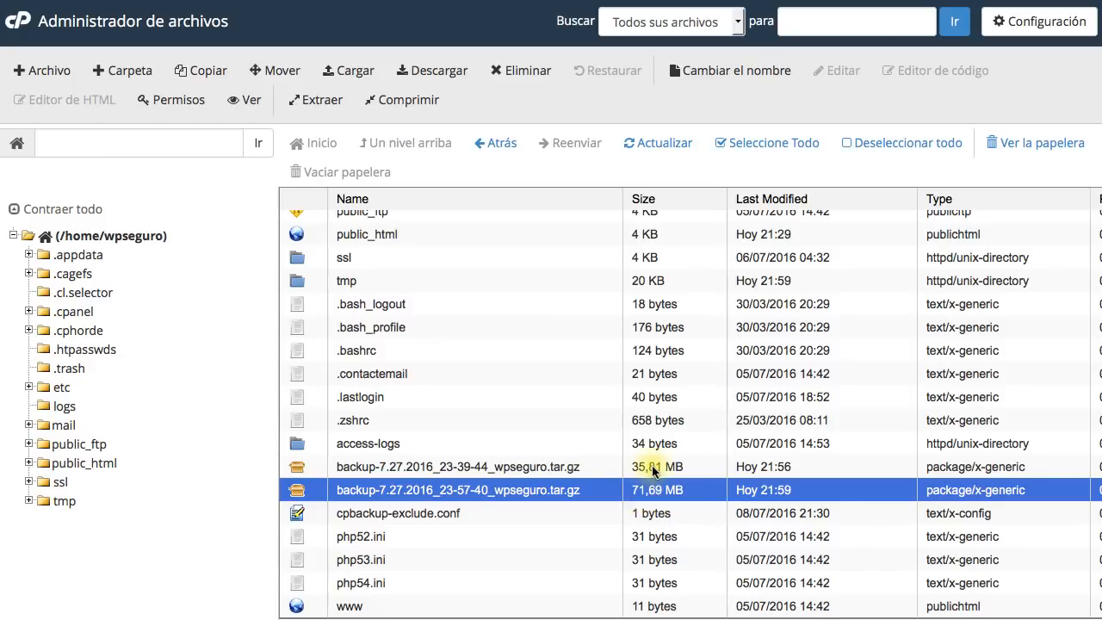
pyautogui.keyDown('ctrl'); pyautogui.click(652, 465); pyautogui.keyUp('ctrl')
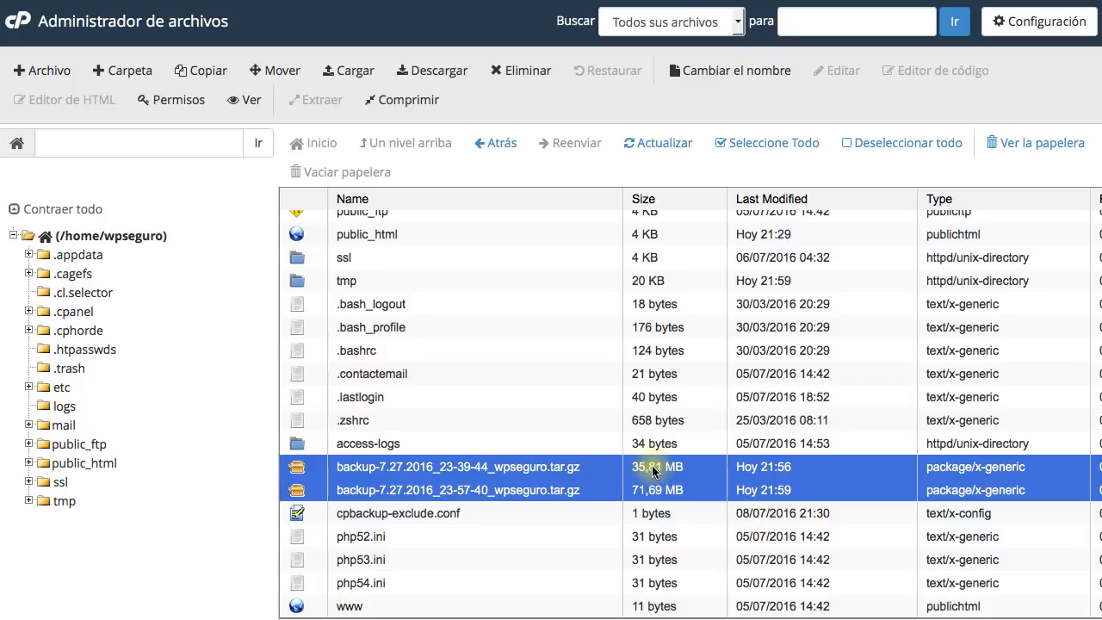
# Step: Switch to Finder, check the local backups folder for copies of both 7.27.2016 archives, and return to the file manager
pyautogui.press('super+Tab')
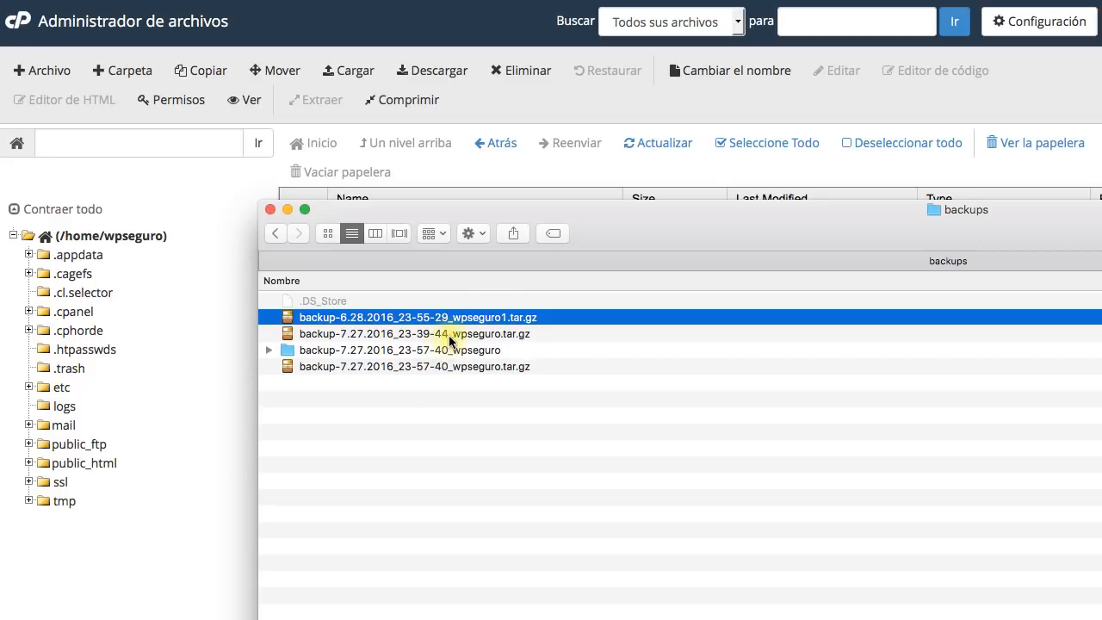
pyautogui.click(450, 334)
pyautogui.click(454, 368)
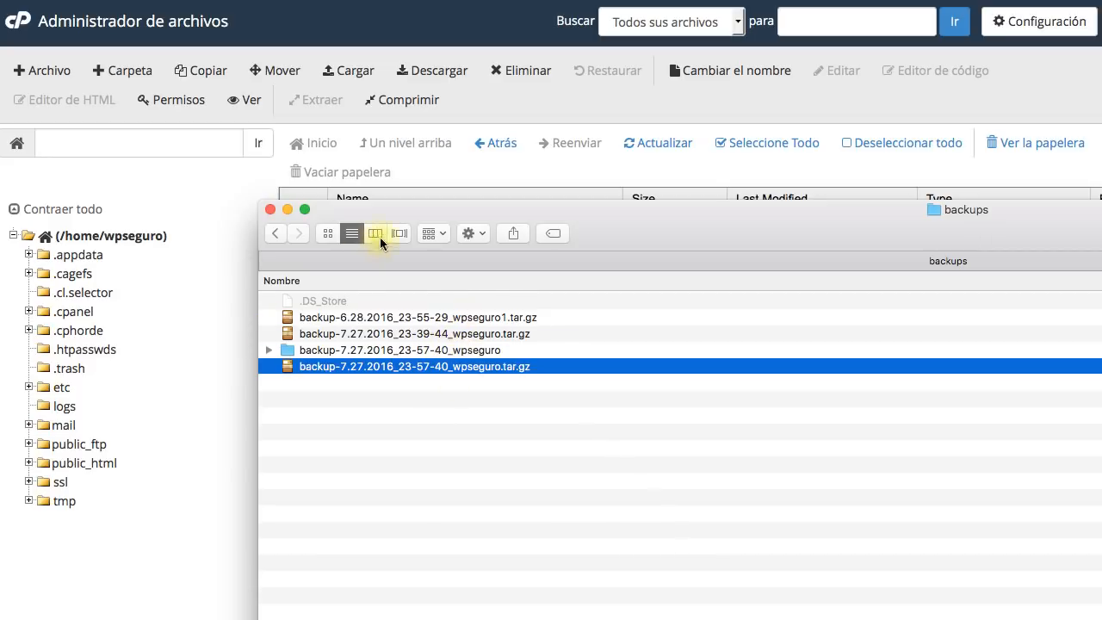
pyautogui.moveTo(399, 211); pyautogui.dragTo(415, 247)
pyautogui.press('super+Tab')
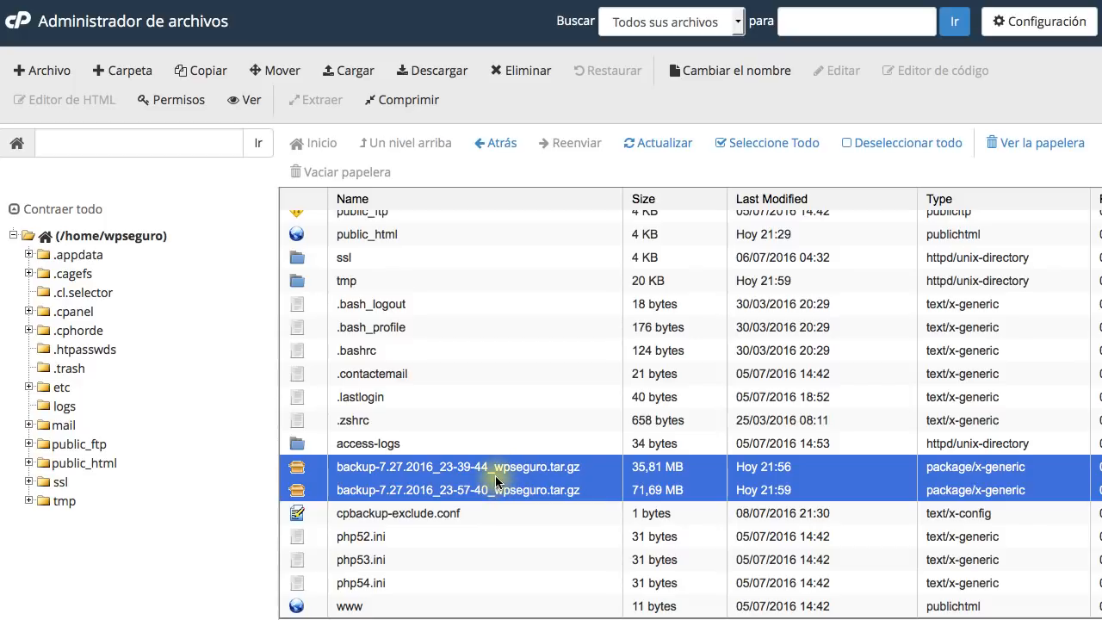
# Step: Permanently delete the two selected backup archives from the server, bypassing the trash
pyautogui.click(521, 72)
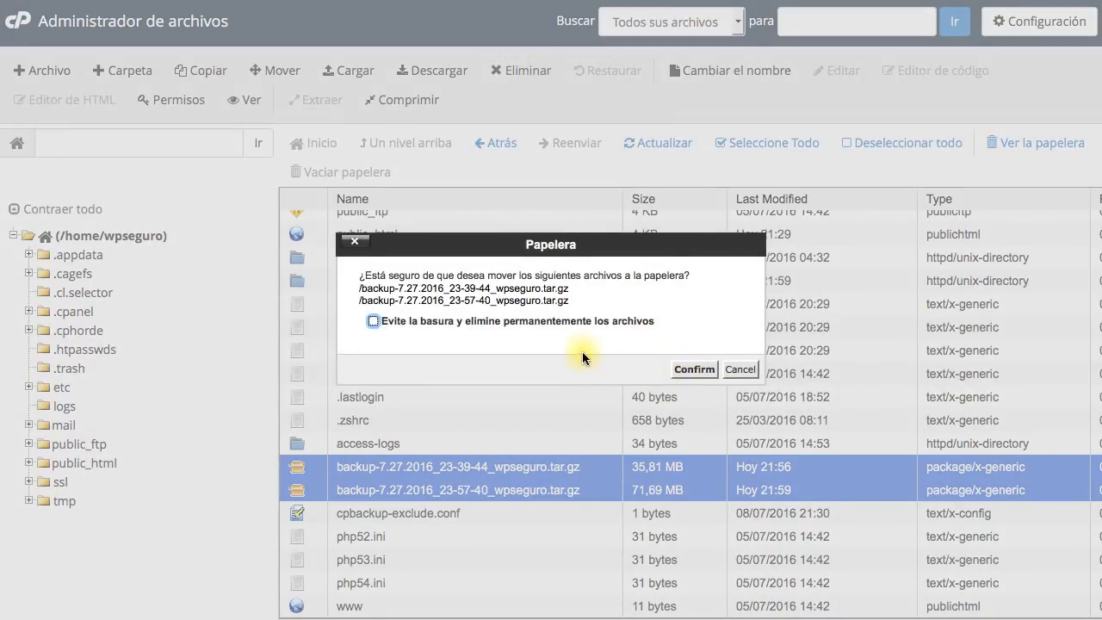
pyautogui.click(538, 322)
pyautogui.click(694, 368)
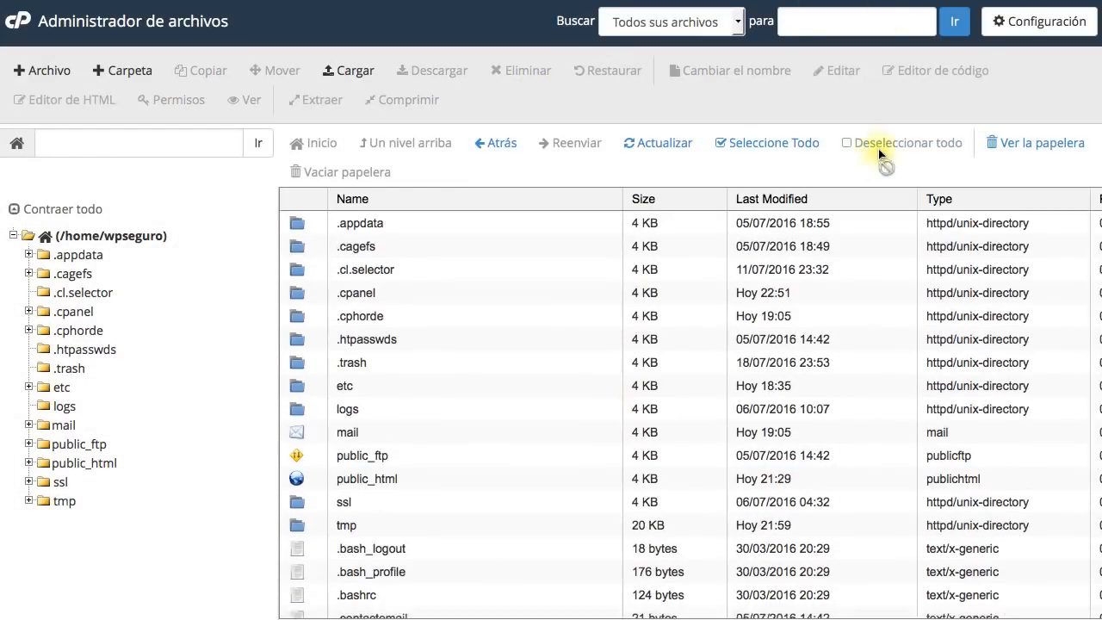
# Step: Open the public_html folder and look through the WordPress files in it
pyautogui.doubleClick(424, 476)
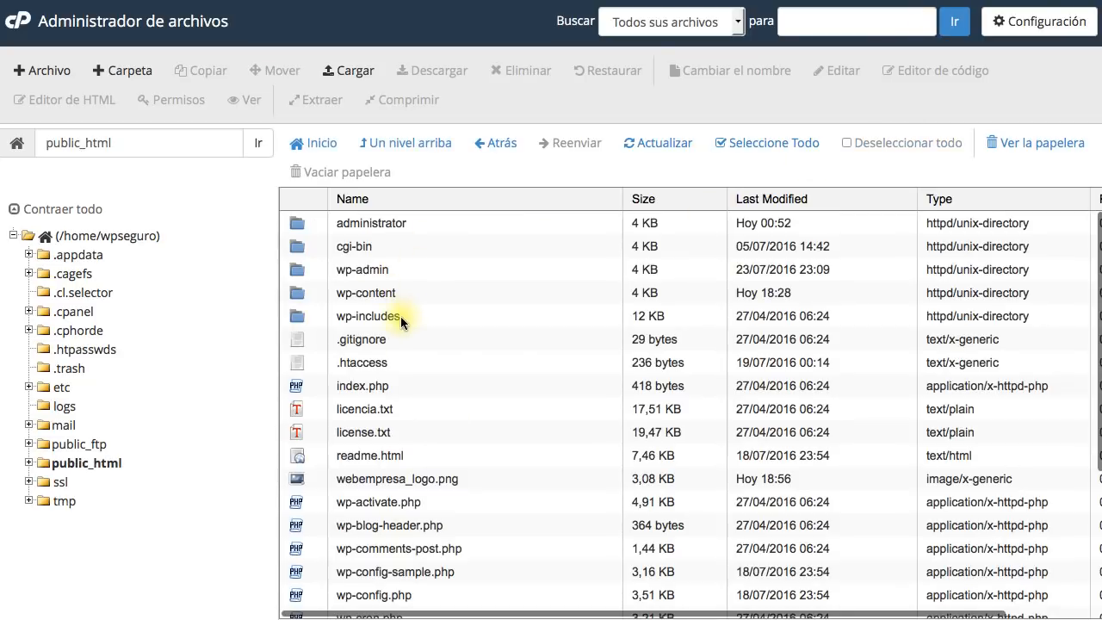
pyautogui.scroll(-5, 418, 340)
pyautogui.scroll(5, 434, 343)
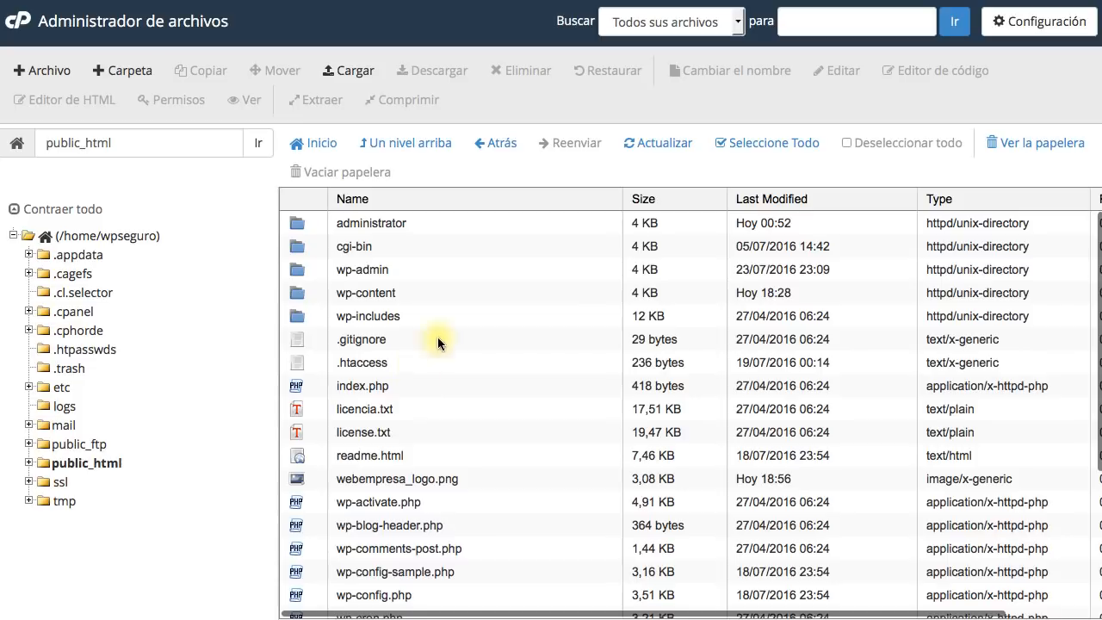
# Step: Check the live Encélado website, including its contact form page and home page, and return to the file manager
pyautogui.click(835, 2)
pyautogui.scroll(-5, 297, 243)
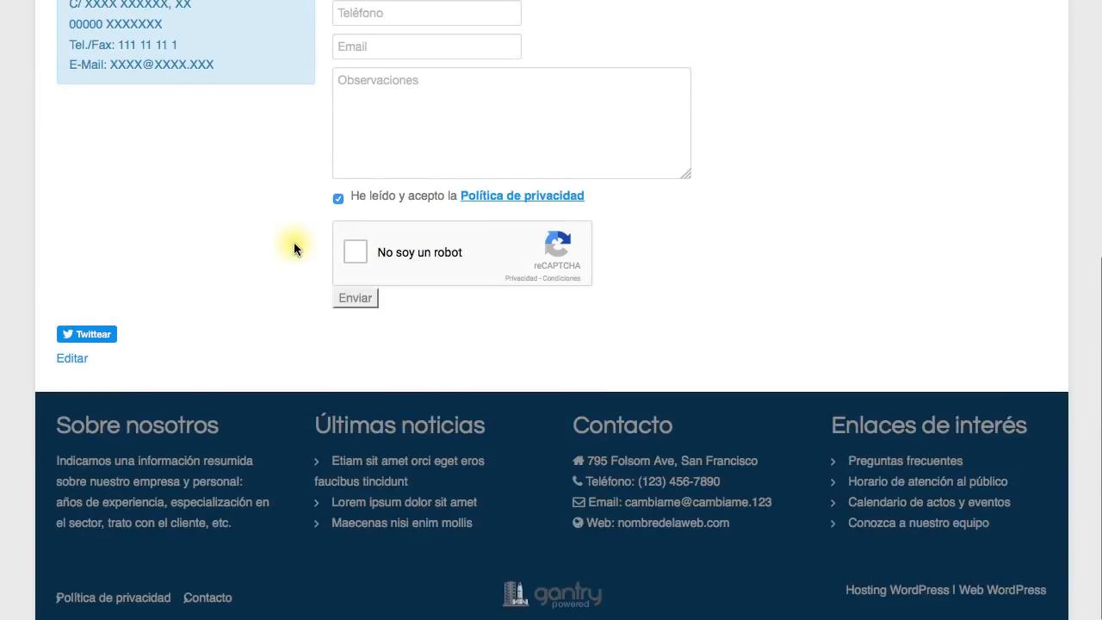
pyautogui.scroll(2, 295, 242)
pyautogui.press('super+Left')
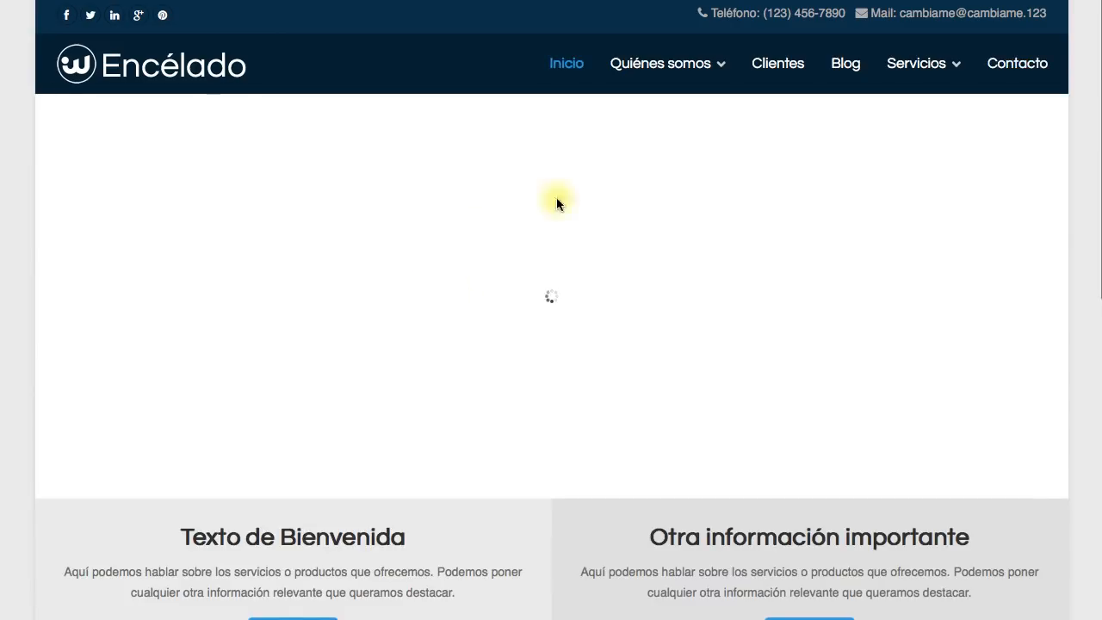
pyautogui.click(663, 2)
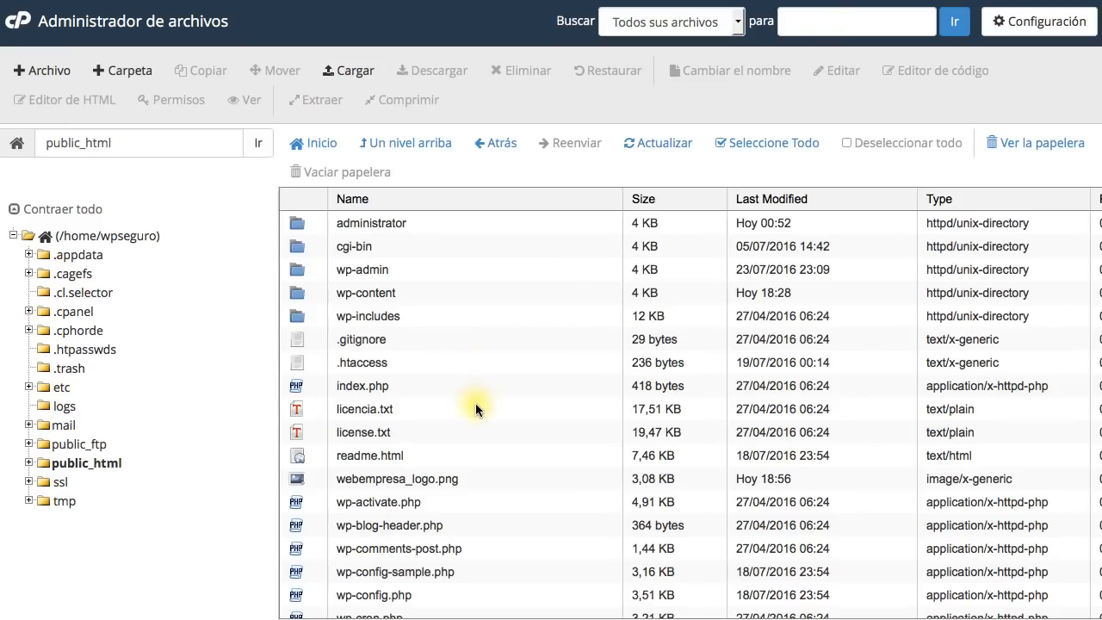
# Step: Open functions.php from the theme's folder under public_html/wp-content/themes in the code editor
pyautogui.scroll(-5, 475, 408)
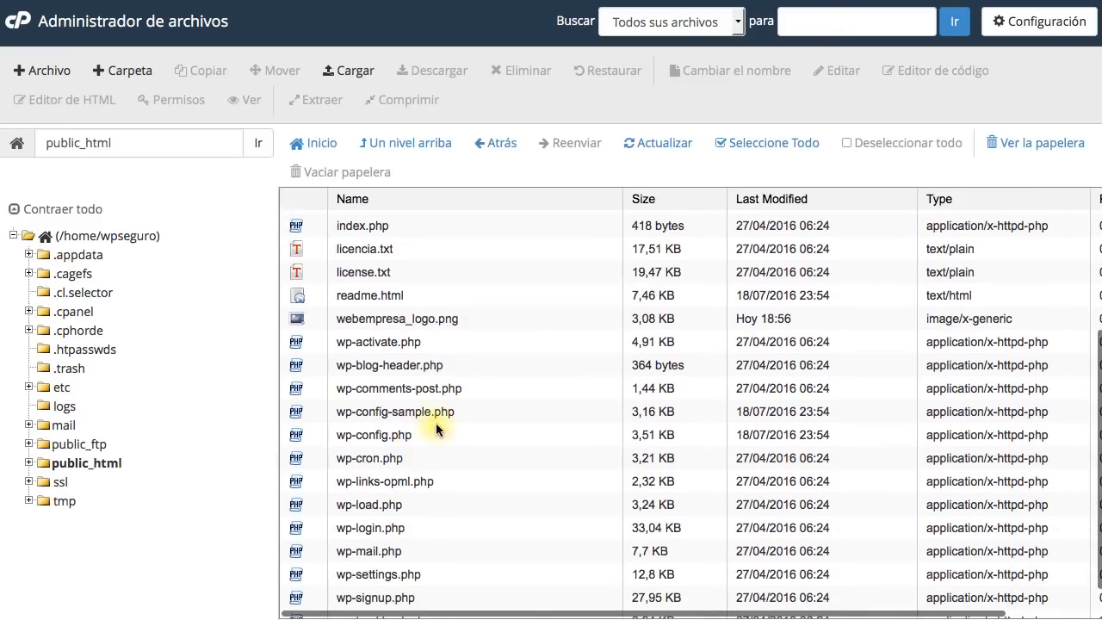
pyautogui.scroll(5, 431, 287)
pyautogui.doubleClick(413, 296)
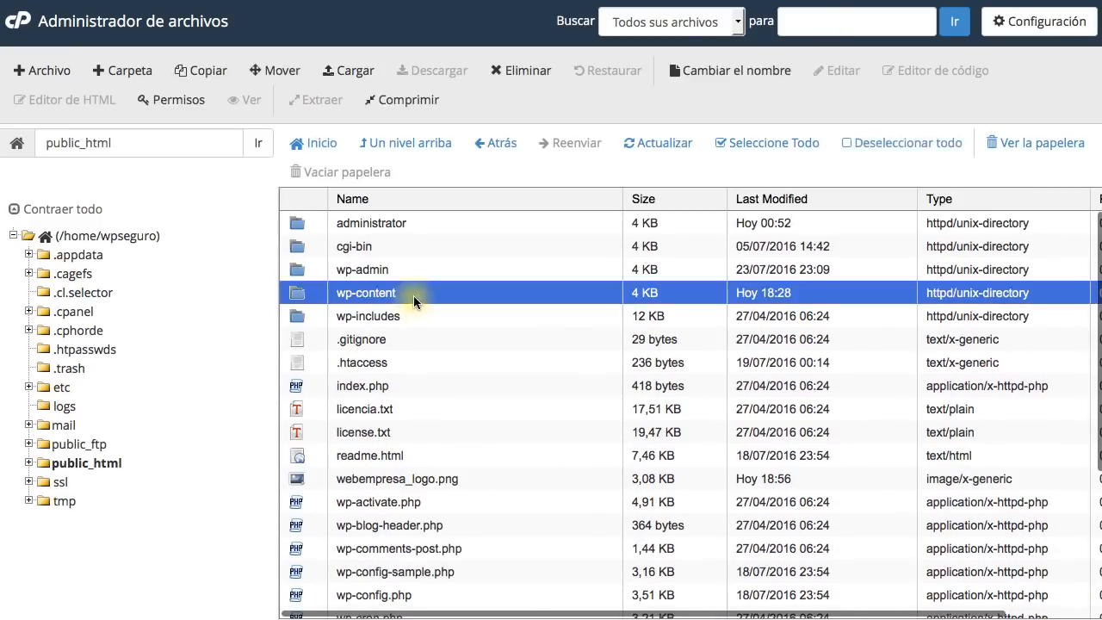
pyautogui.doubleClick(402, 269)
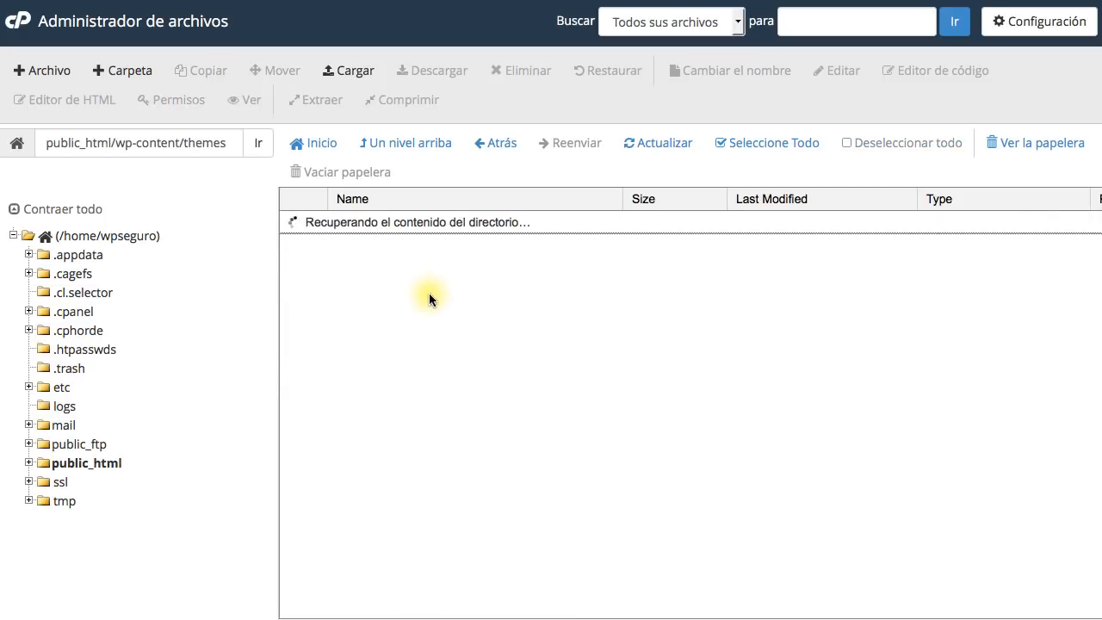
pyautogui.scroll(-3, 431, 368)
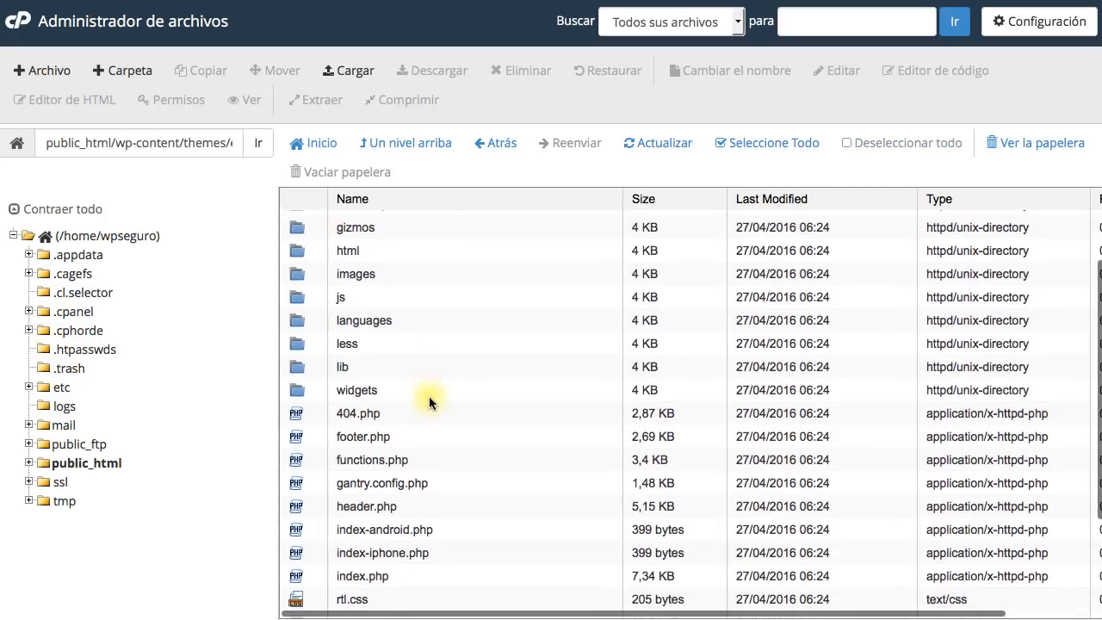
pyautogui.rightClick(424, 459)
pyautogui.click(478, 438)
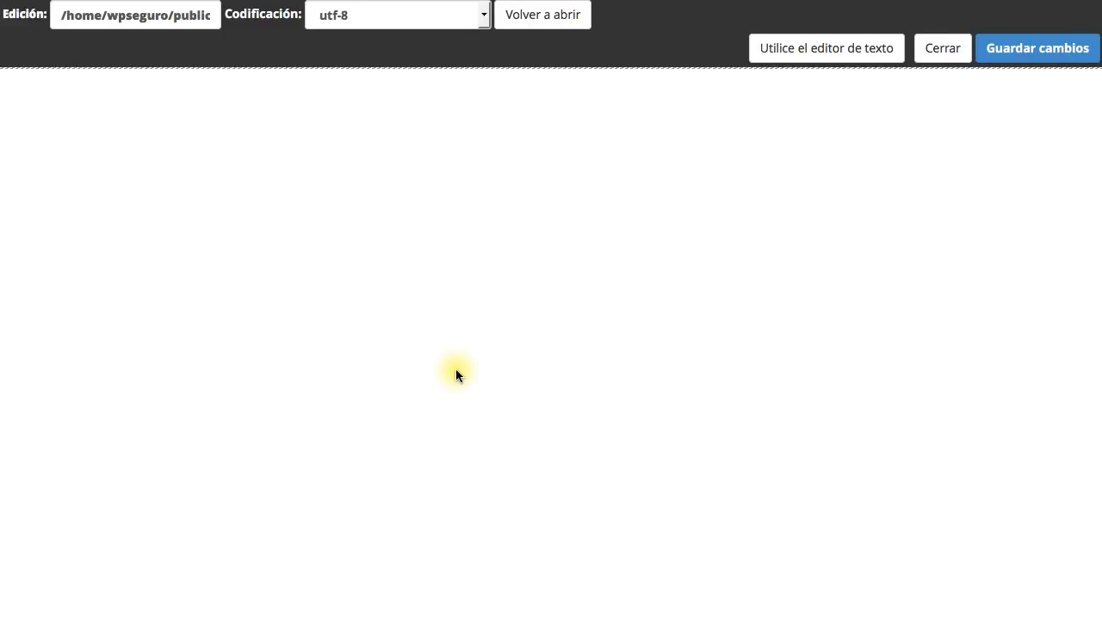
# Step: Delete the closing code of functions.php after the foreach loop, from line 104 to the end of the file
pyautogui.scroll(-10, 456, 362)
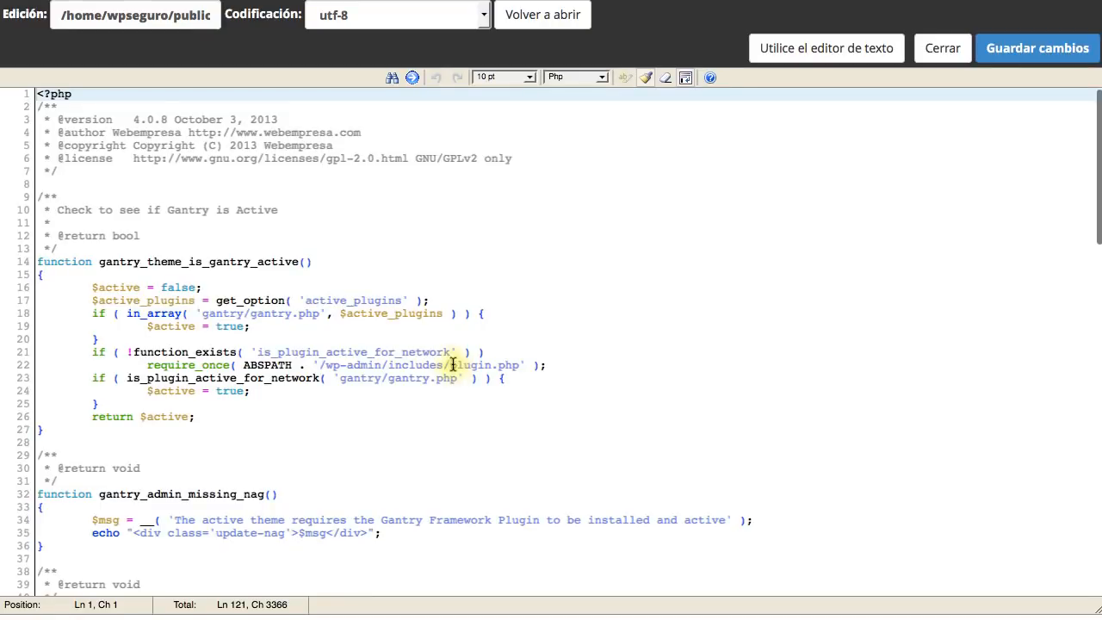
pyautogui.scroll(-5, 456, 348)
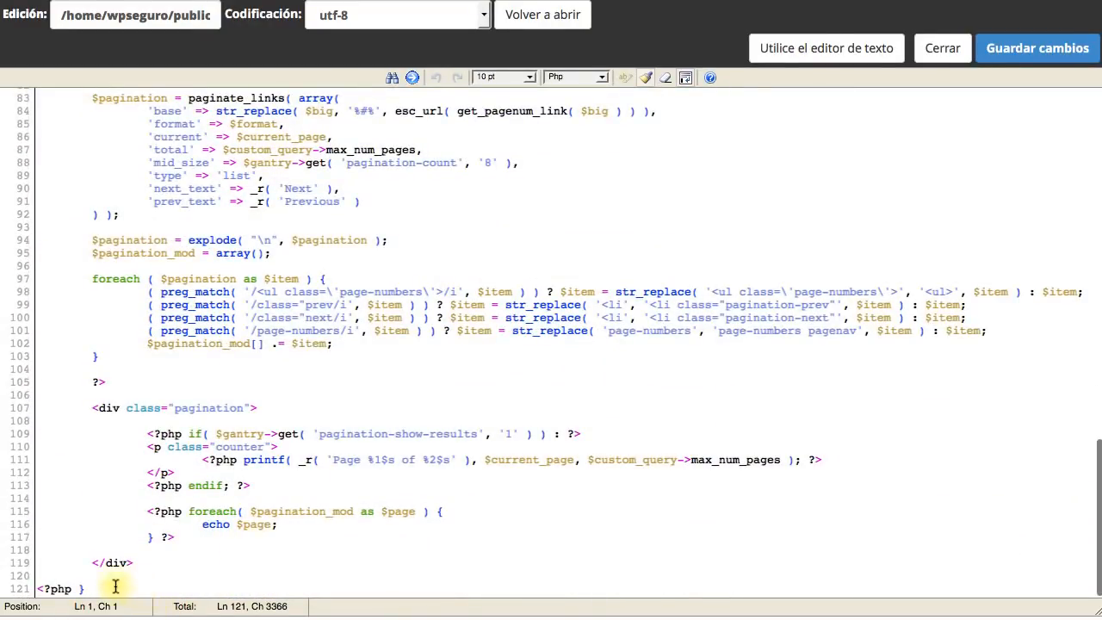
pyautogui.moveTo(101, 589); pyautogui.dragTo(36, 370)
pyautogui.press('BackSpace')
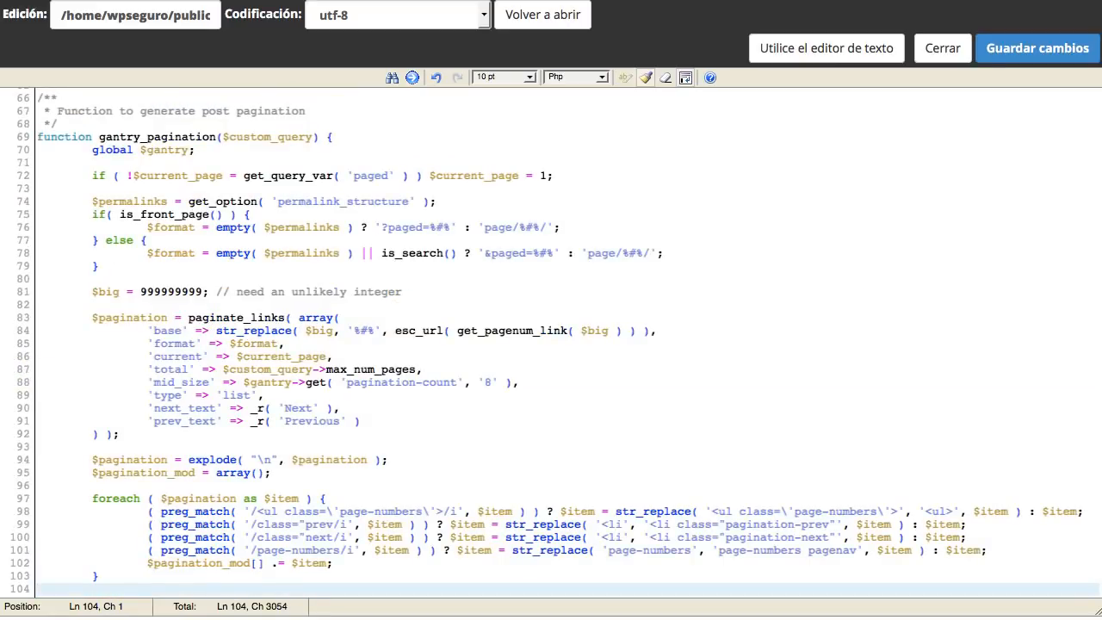
# Step: Delete the if block that checks gantry_theme_is_gantry_active and the function of that name from functions.php
pyautogui.scroll(15, 290, 307)
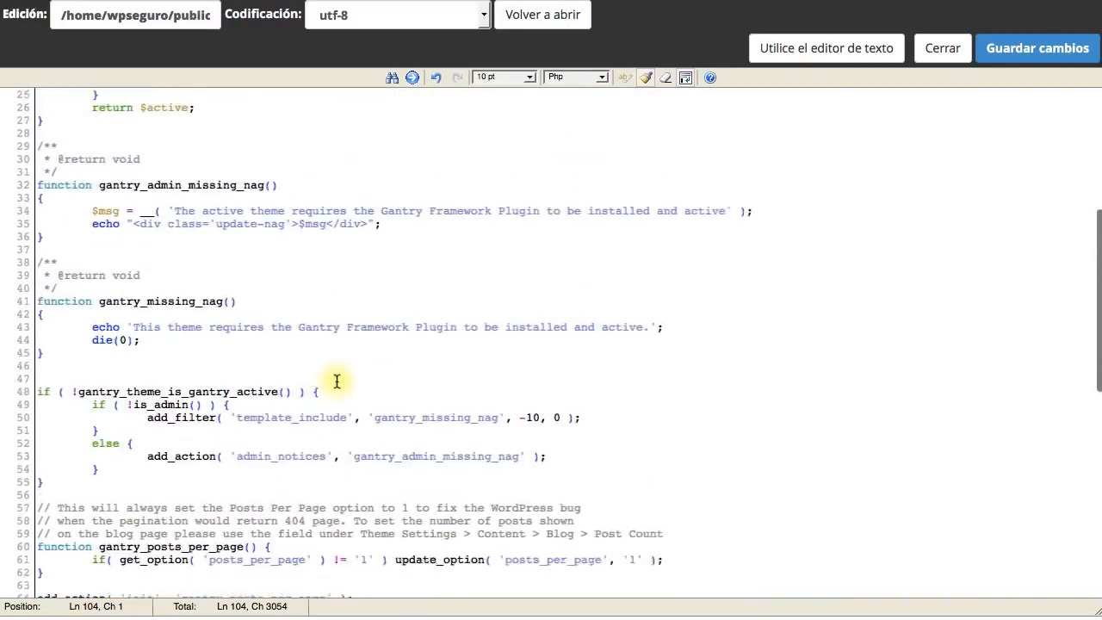
pyautogui.press('BackSpace')
pyautogui.moveTo(42, 551); pyautogui.dragTo(19, 247)
pyautogui.scroll(6, 141, 384)
pyautogui.press('BackSpace')
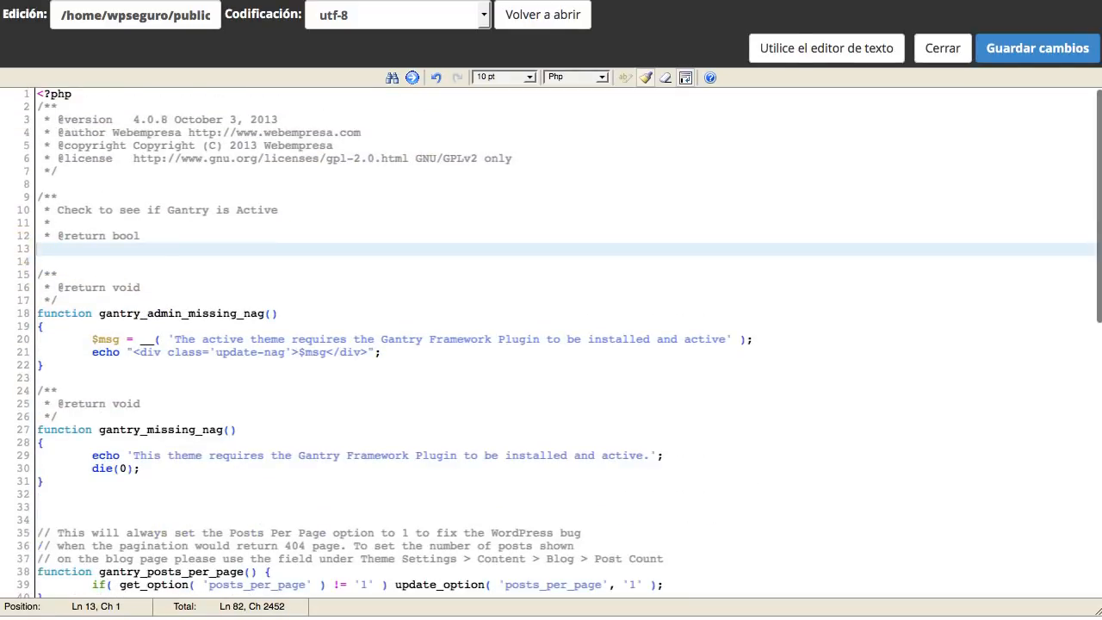
# Step: Save the changes to functions.php and check the website
pyautogui.scroll(-7, 298, 312)
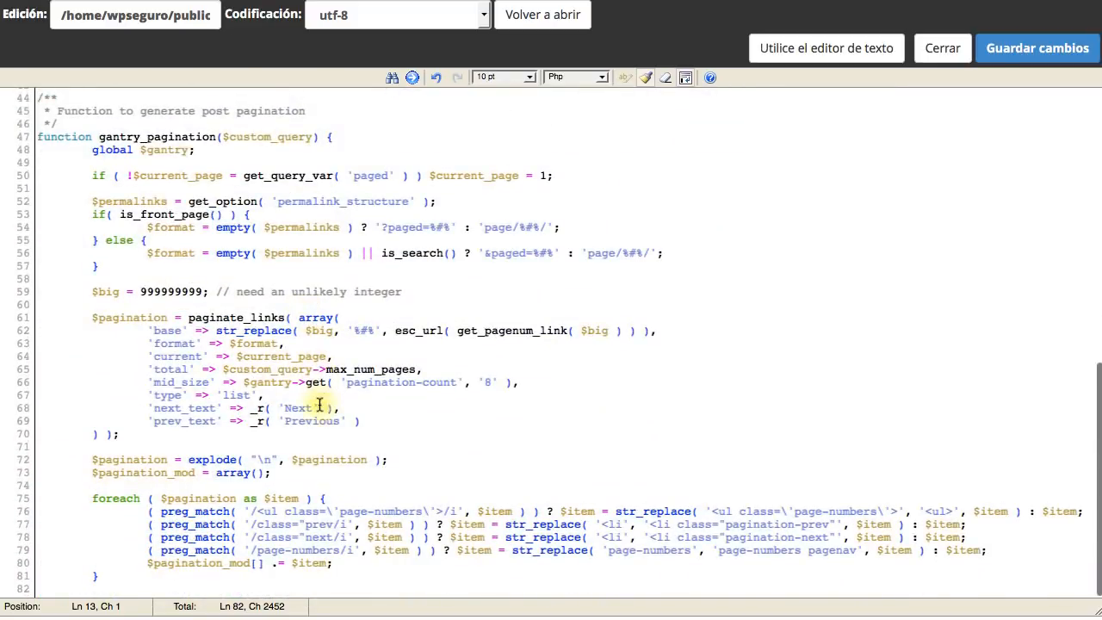
pyautogui.click(239, 587)
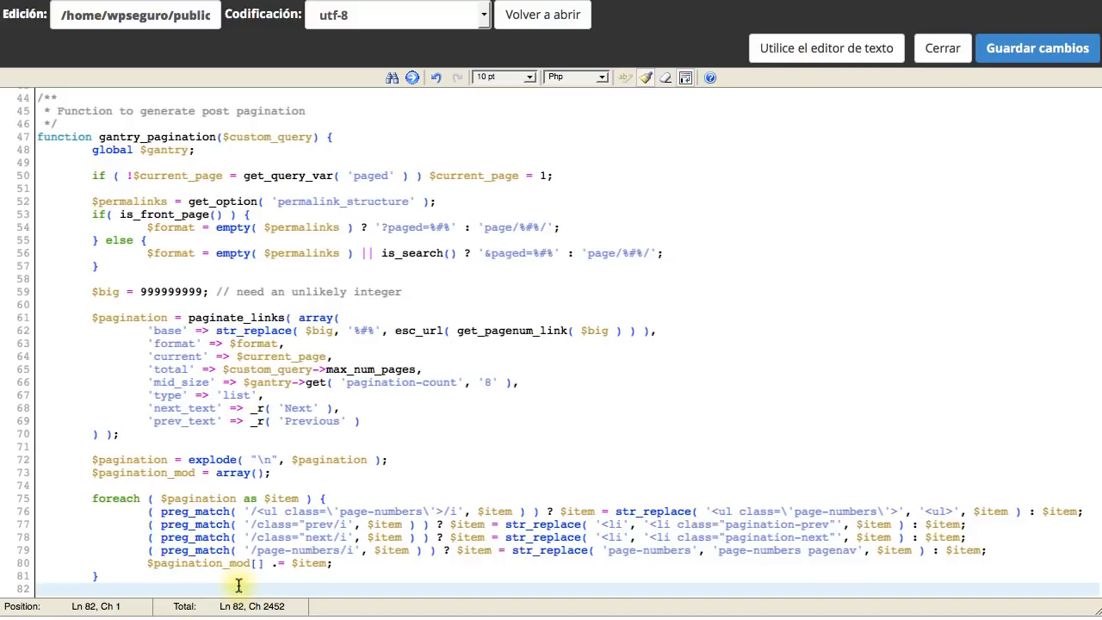
pyautogui.click(1019, 56)
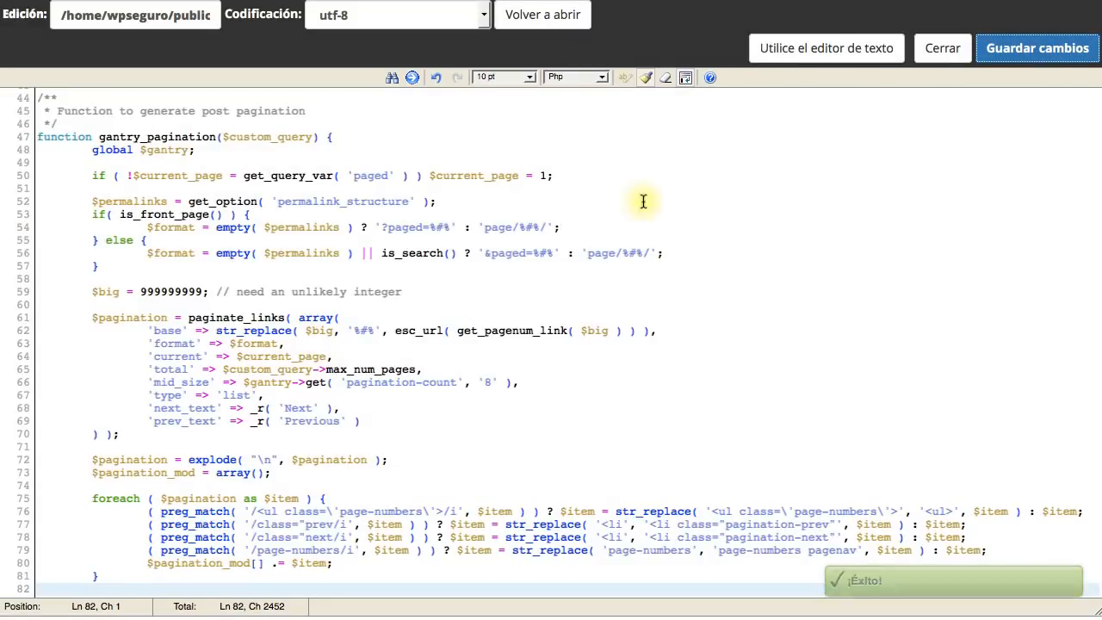
pyautogui.scroll(15, 446, 199)
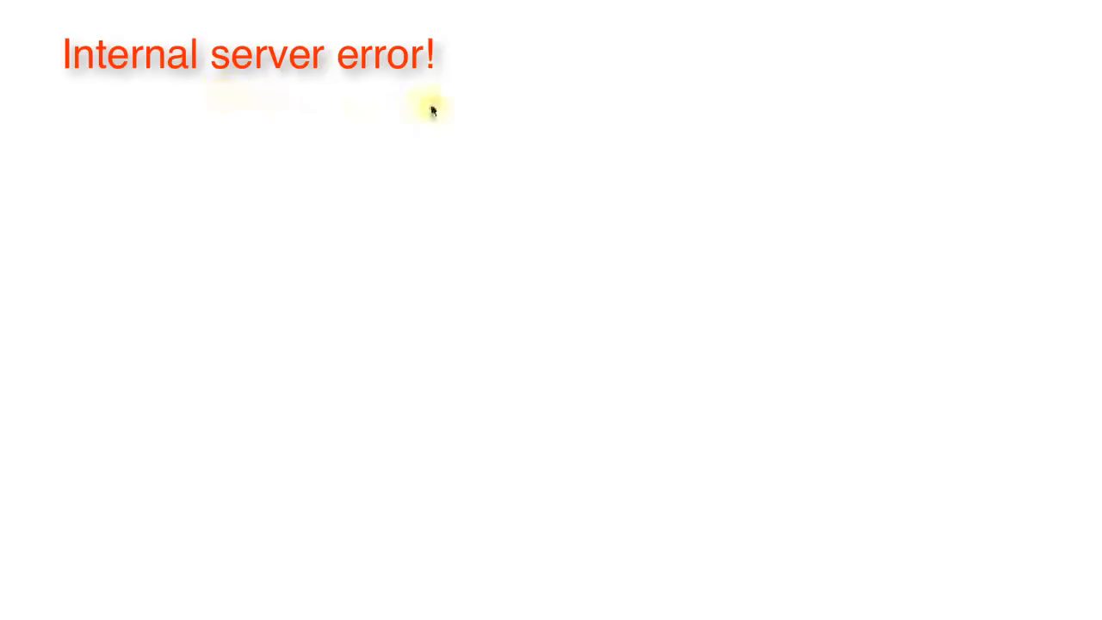
# Step: Leave the website's error page and bring the local backups folder forward in Finder, over the file manager
pyautogui.rightClick(432, 105)
pyautogui.click(284, 140)
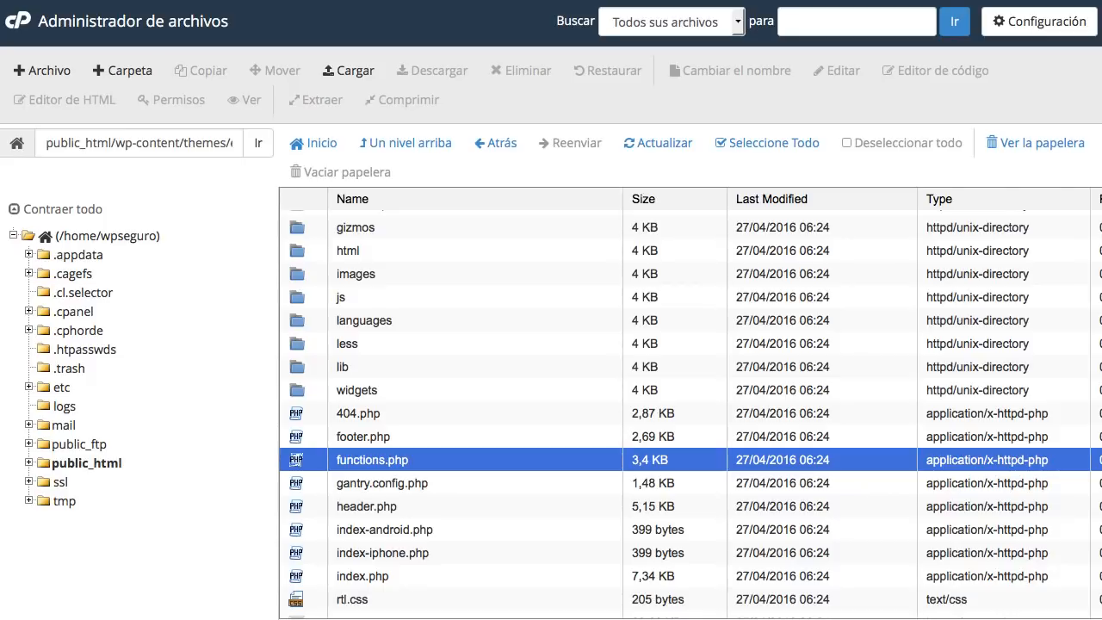
pyautogui.click(1077, 618)
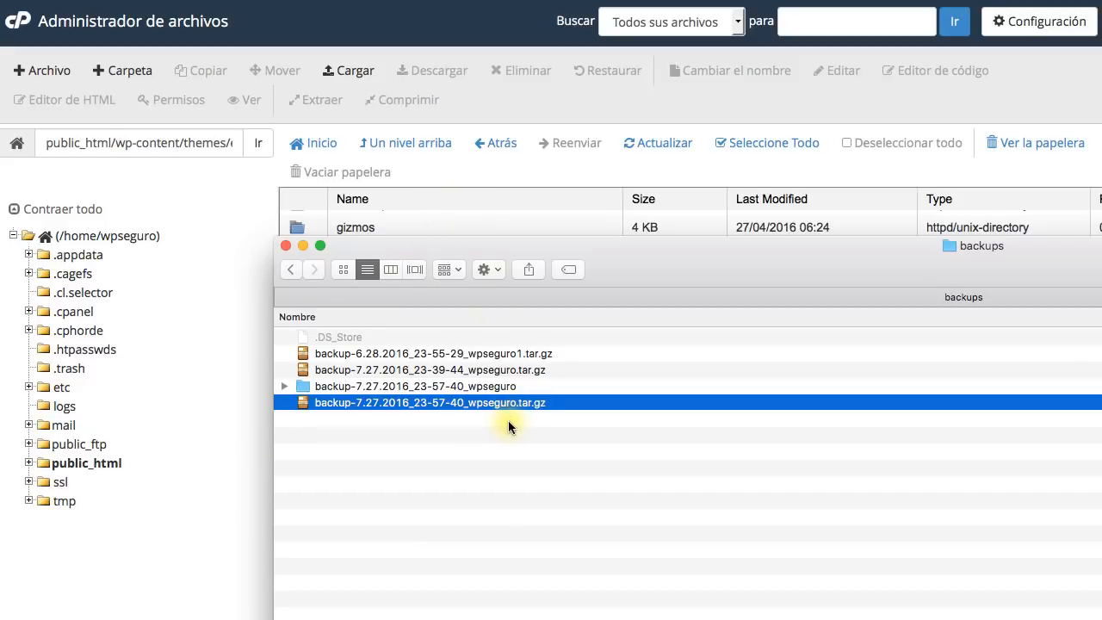
pyautogui.moveTo(638, 248); pyautogui.dragTo(541, 36)
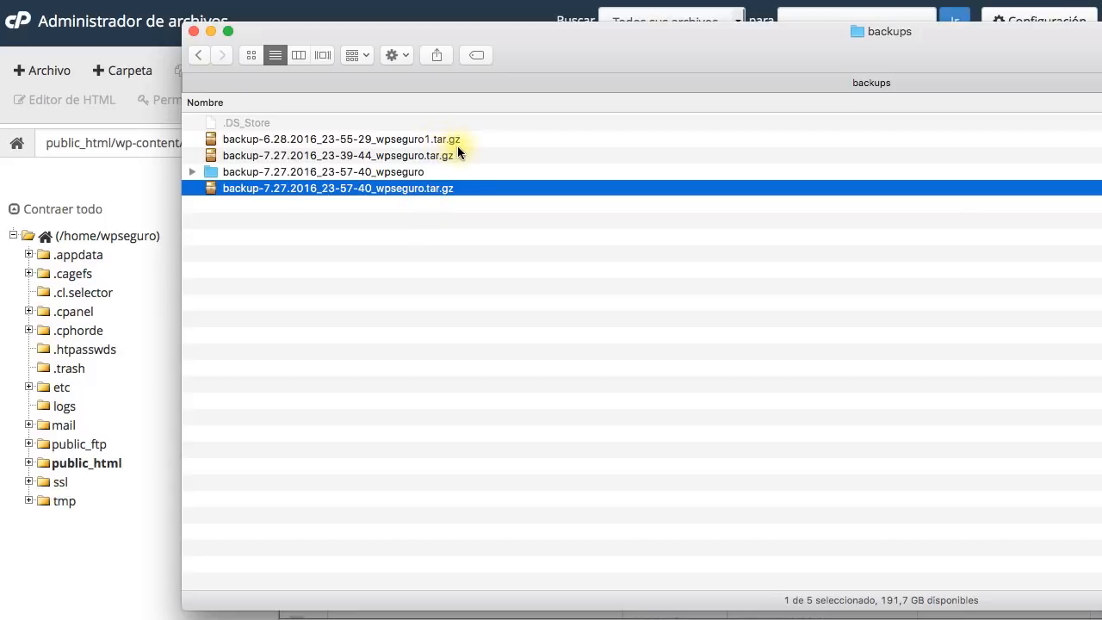
# Step: Examine the folders and files inside the extracted backup-7.27.2016_23-57-40_wpseguro folder, including mysql and sslcerts, and collapse it again
pyautogui.click(433, 171)
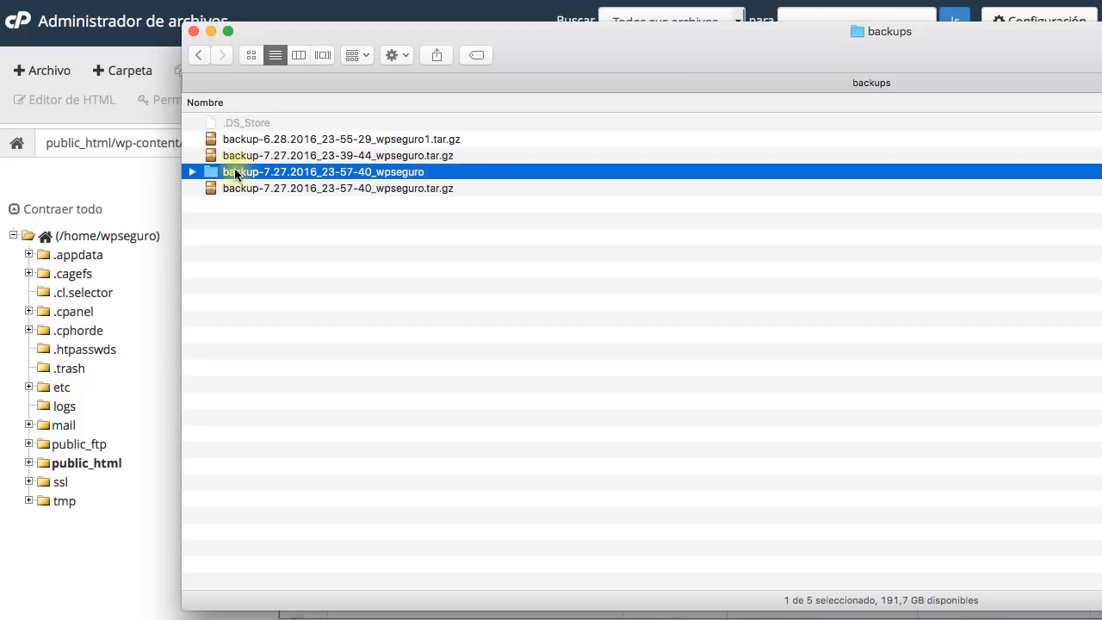
pyautogui.click(191, 171)
pyautogui.scroll(-1, 323, 216)
pyautogui.scroll(-3, 321, 221)
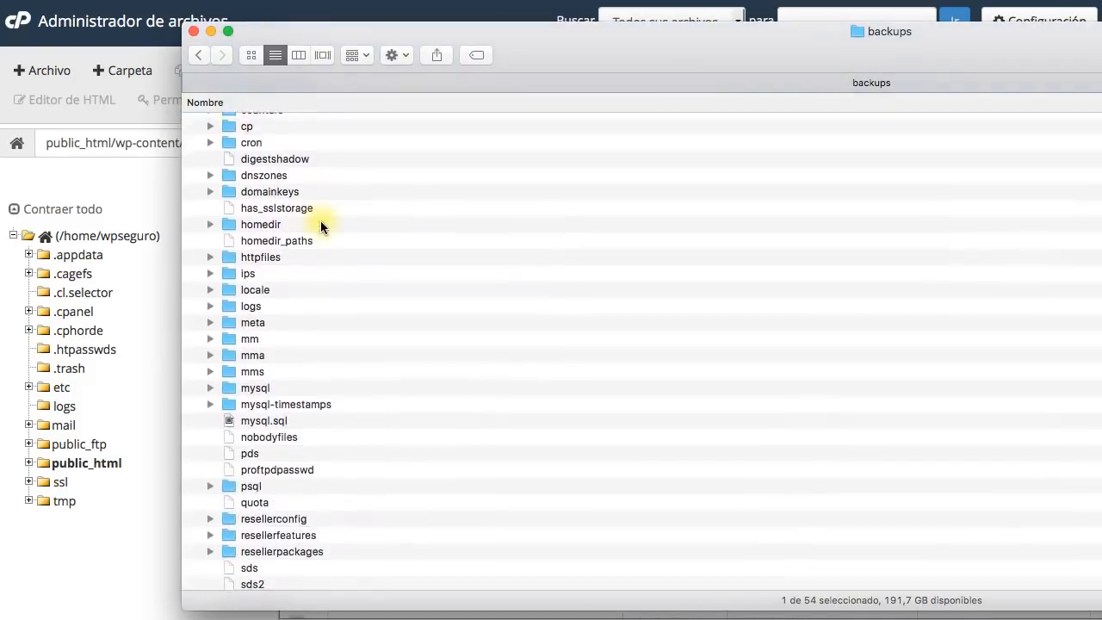
pyautogui.scroll(5, 321, 221)
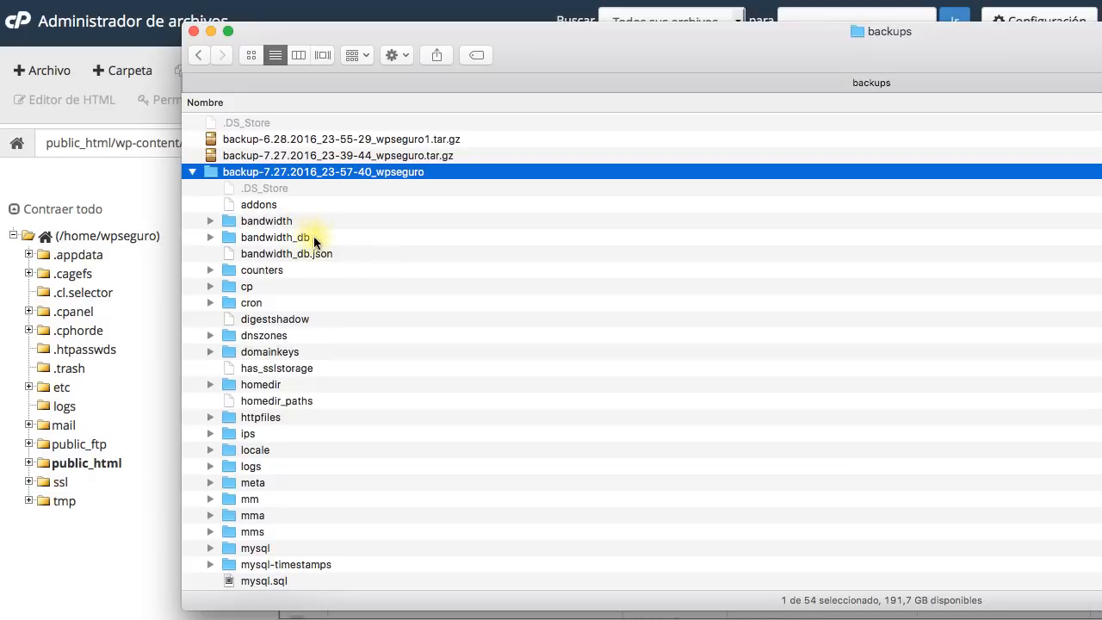
pyautogui.scroll(-3, 313, 236)
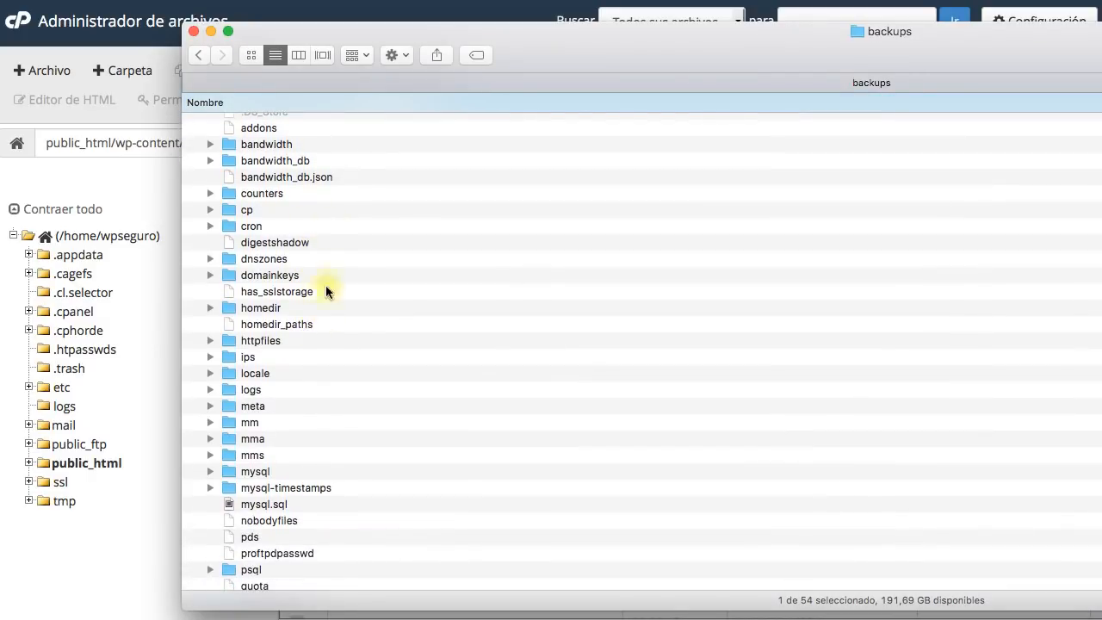
pyautogui.scroll(-5, 313, 314)
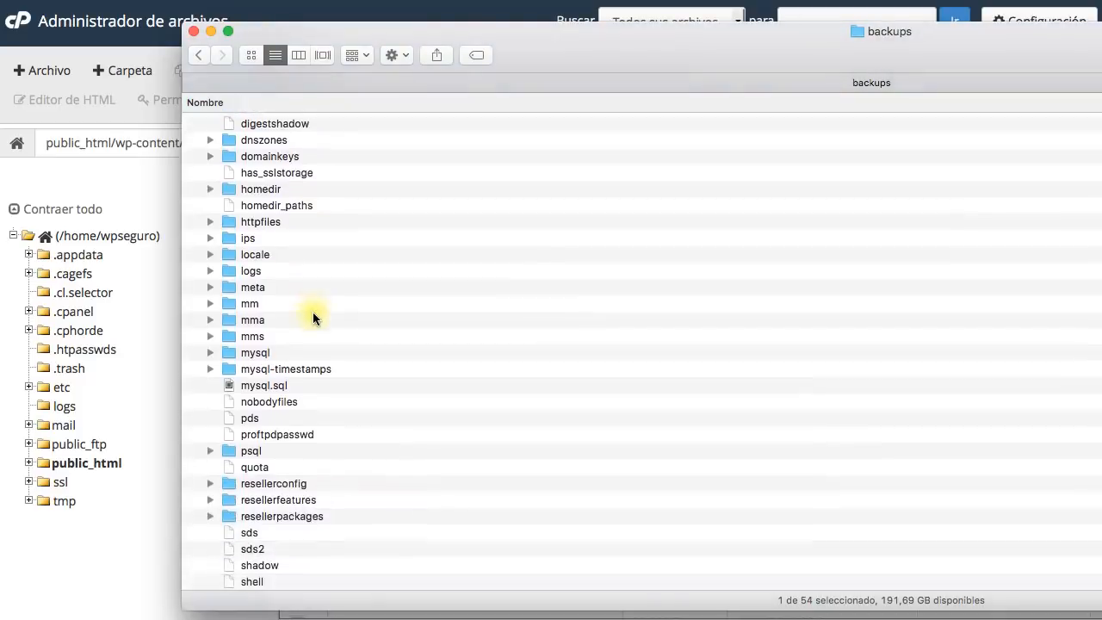
pyautogui.click(278, 333)
pyautogui.scroll(-5, 290, 319)
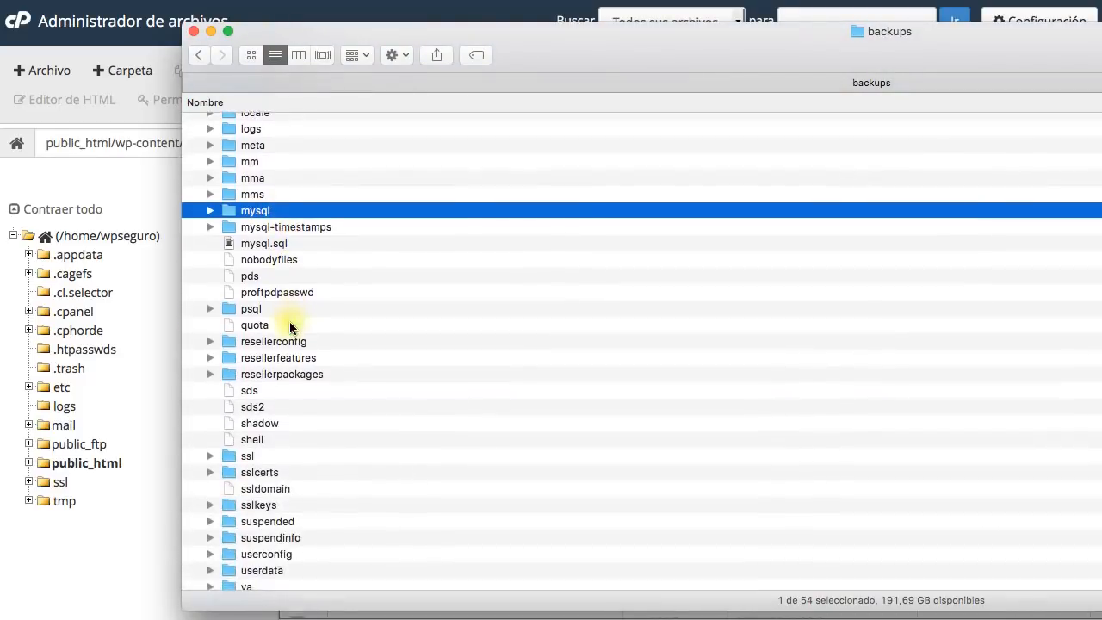
pyautogui.click(272, 131)
pyautogui.click(297, 471)
pyautogui.scroll(-3, 291, 523)
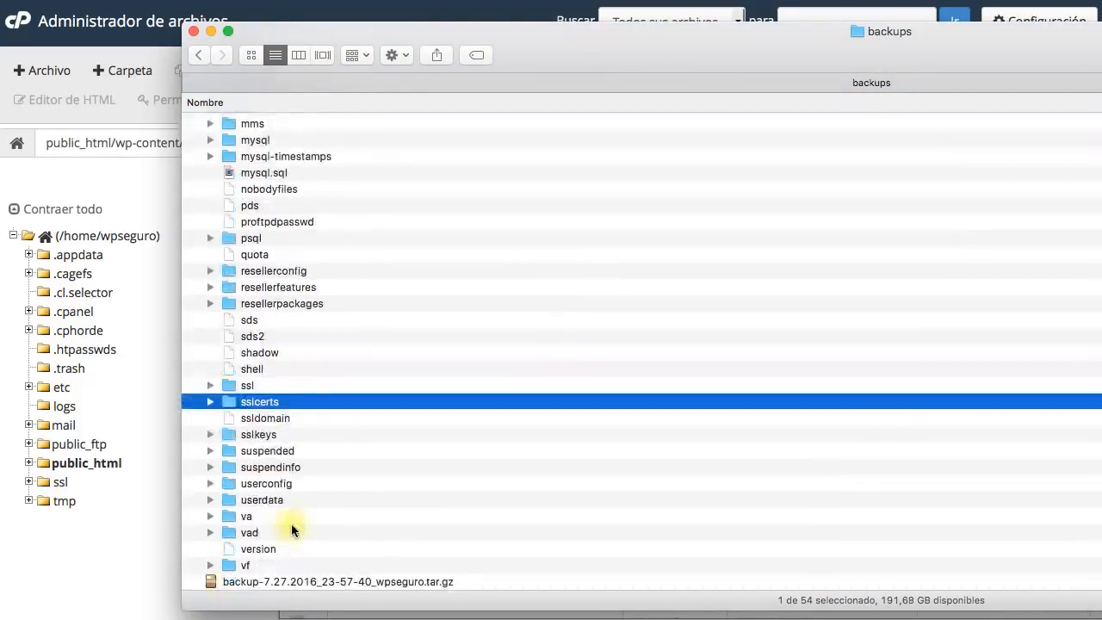
pyautogui.scroll(9, 293, 521)
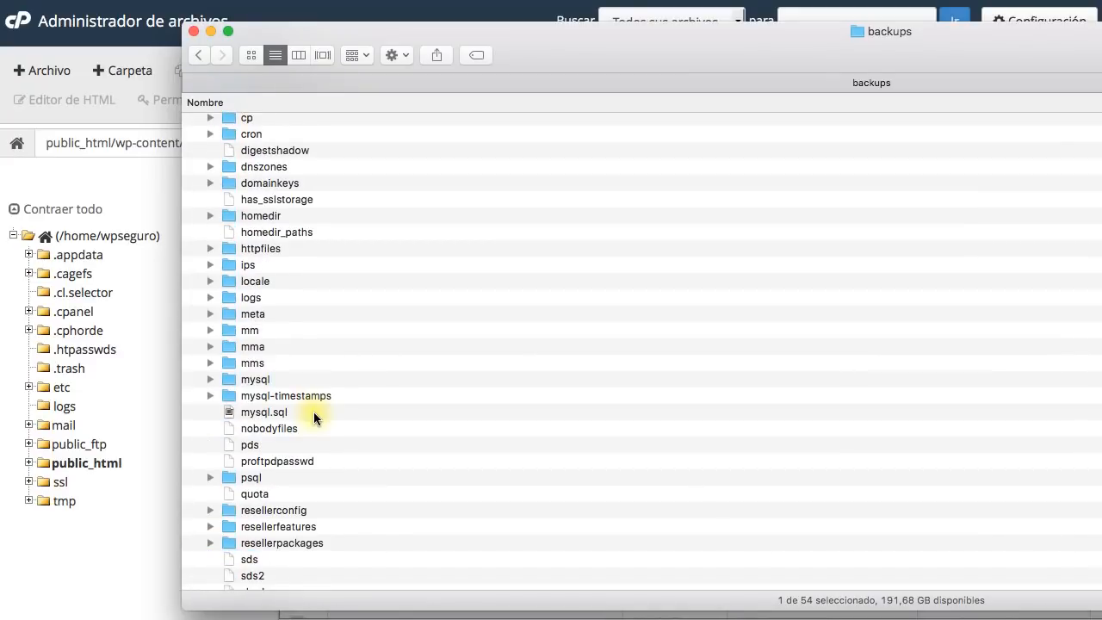
pyautogui.scroll(5, 312, 413)
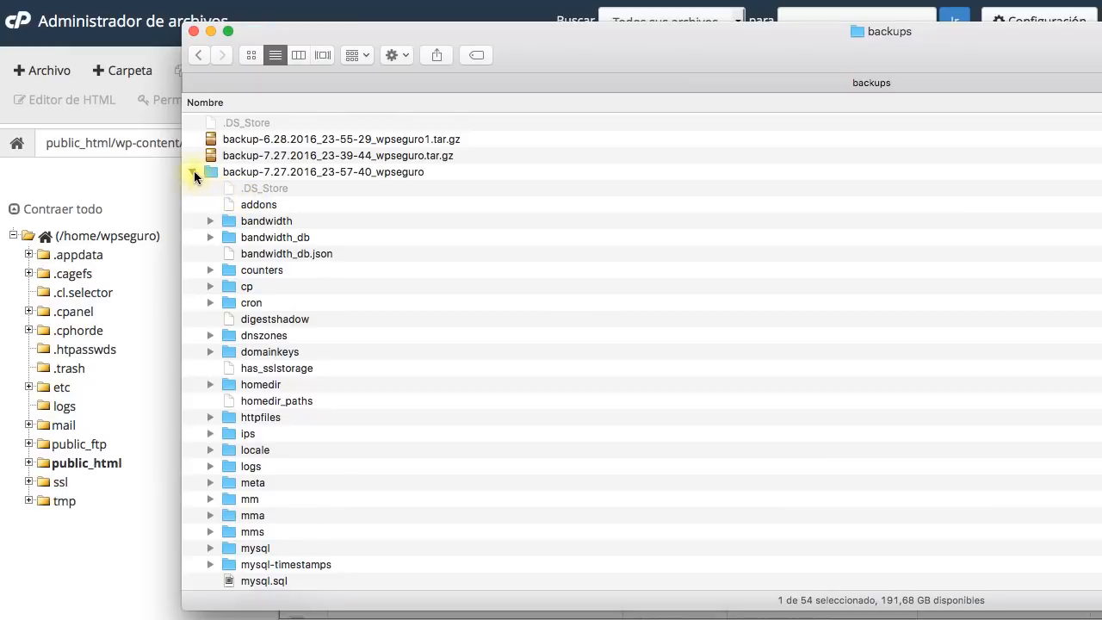
pyautogui.click(194, 174)
# Step: Open the extracted backup-7.27.2016_23-57-40_wpseguro folder in Finder
pyautogui.click(437, 155)
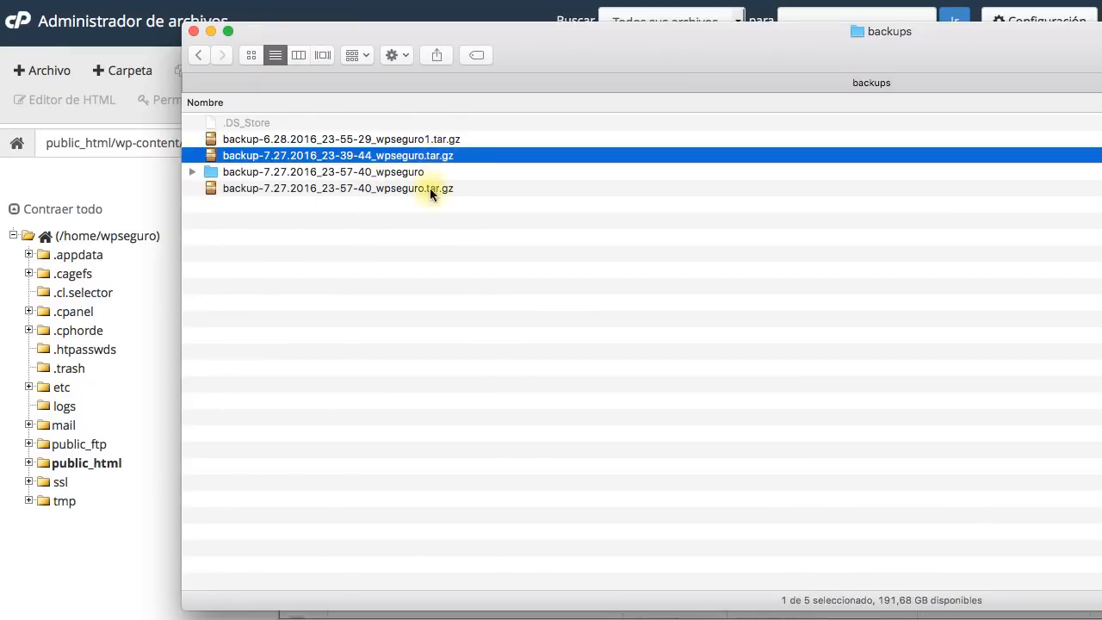
pyautogui.doubleClick(419, 171)
pyautogui.scroll(5, 371, 181)
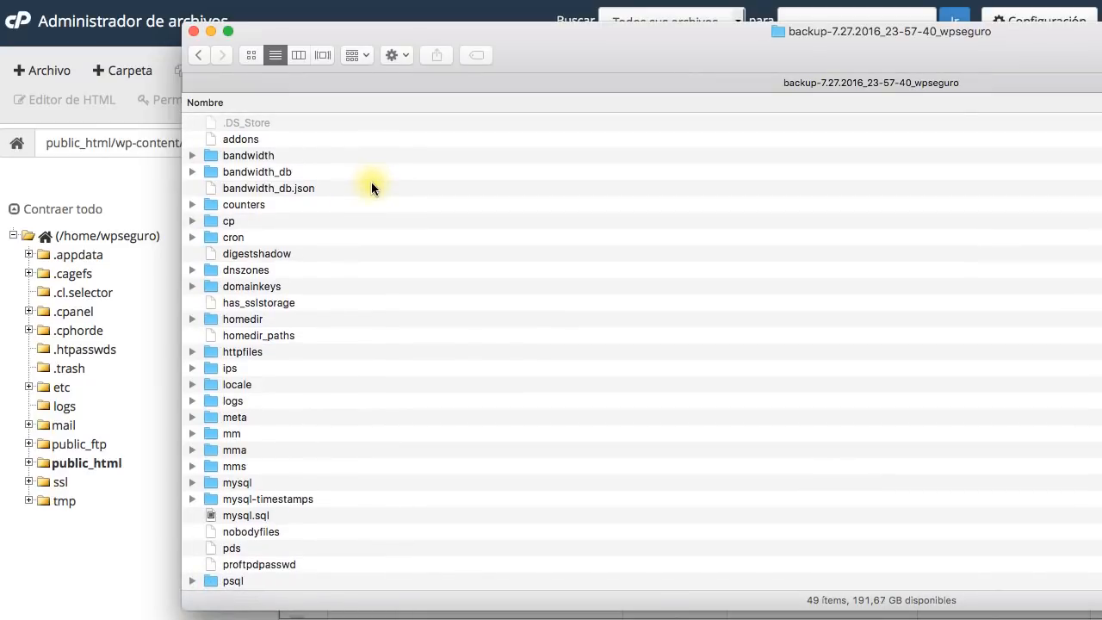
# Step: Switch to the cPanel file manager, go up from the theme folder to public_html and review its contents
pyautogui.click(160, 173)
pyautogui.click(406, 143)
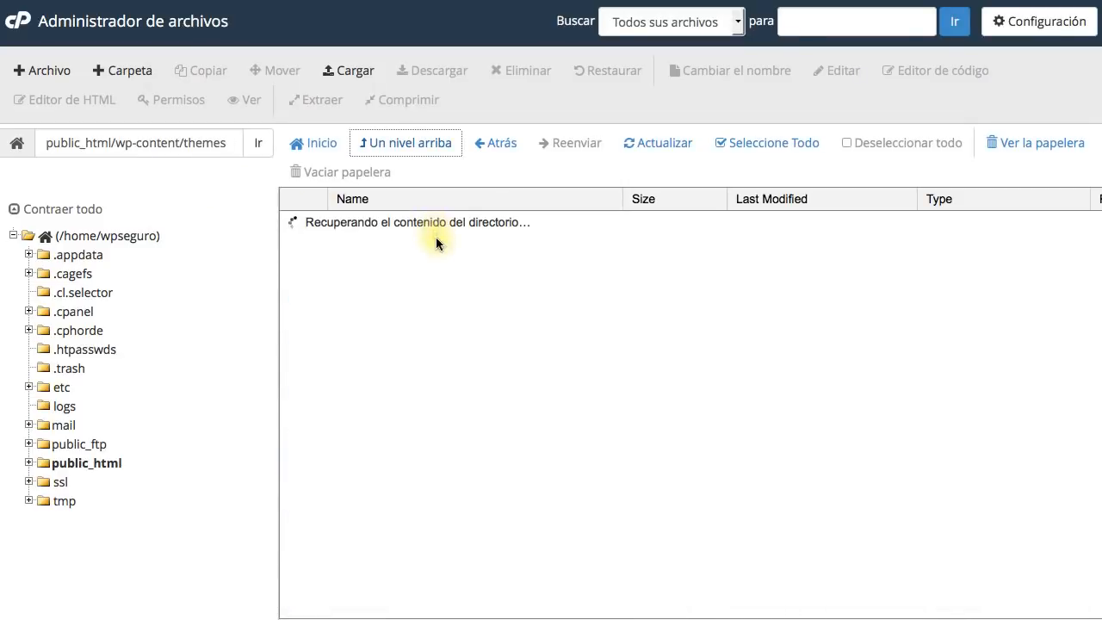
pyautogui.click(416, 153)
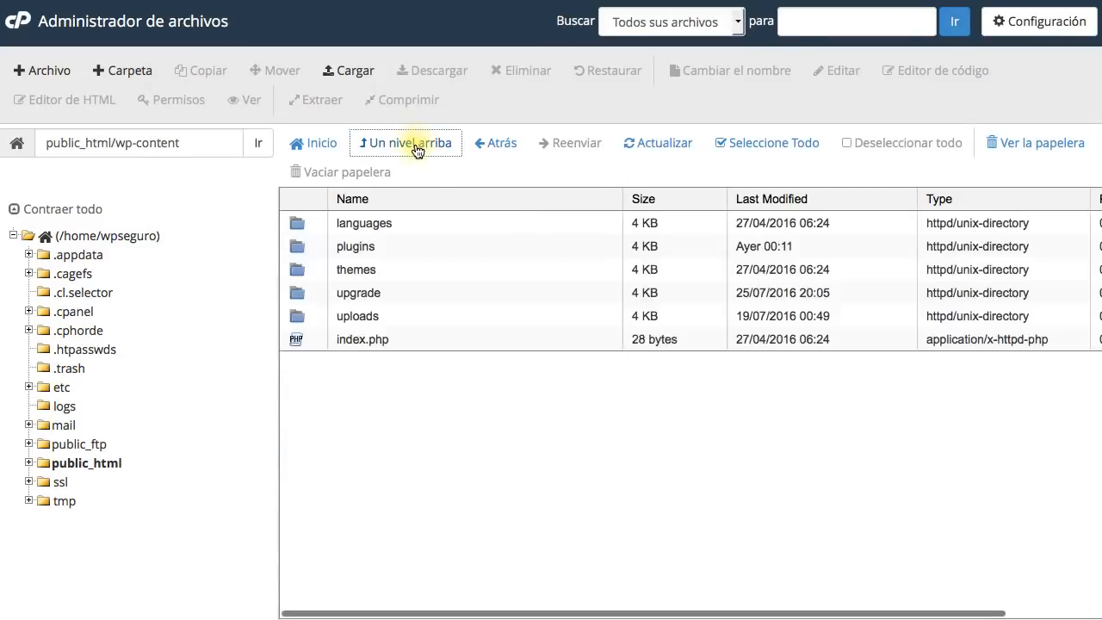
pyautogui.click(383, 148)
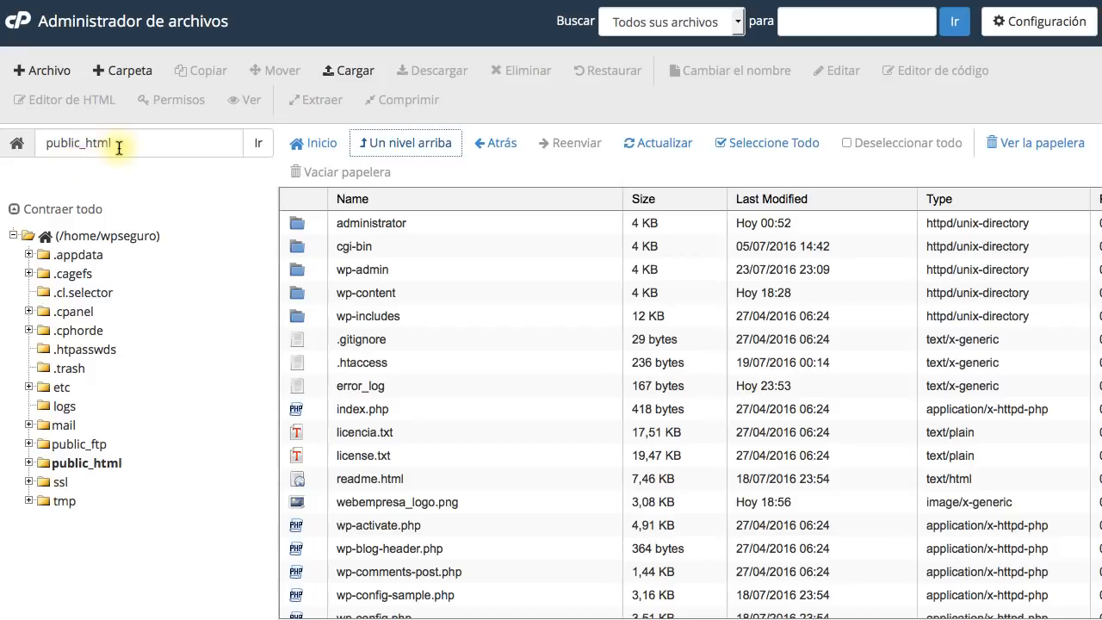
pyautogui.doubleClick(92, 145)
pyautogui.scroll(-3, 422, 293)
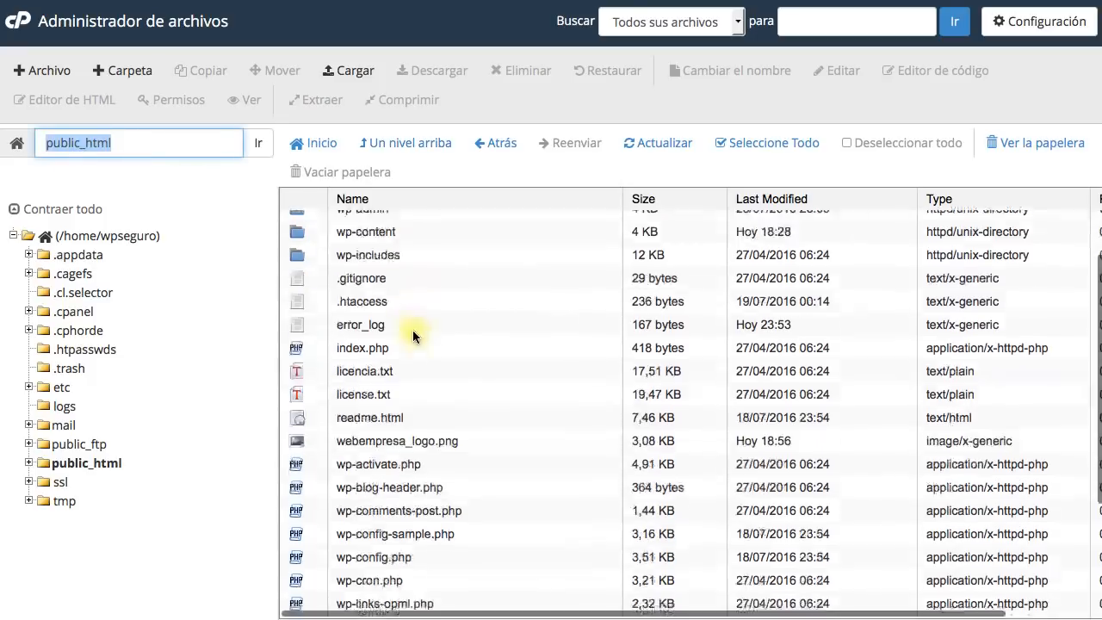
pyautogui.scroll(3, 414, 353)
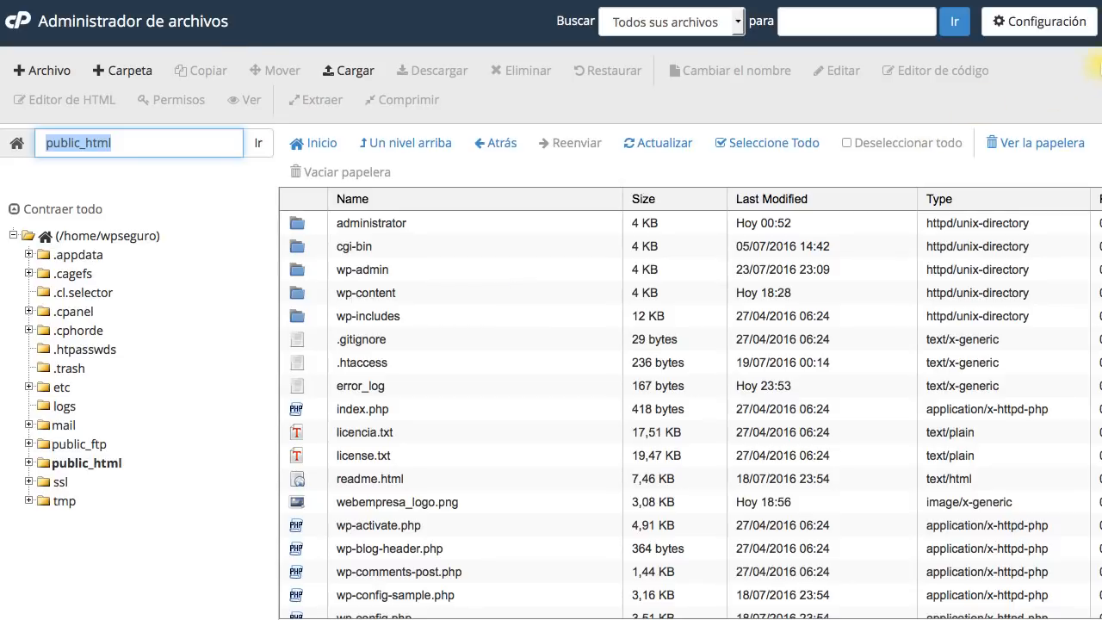
# Step: Switch back to Finder and open the homedir folder of the extracted backup
pyautogui.click(1101, 70)
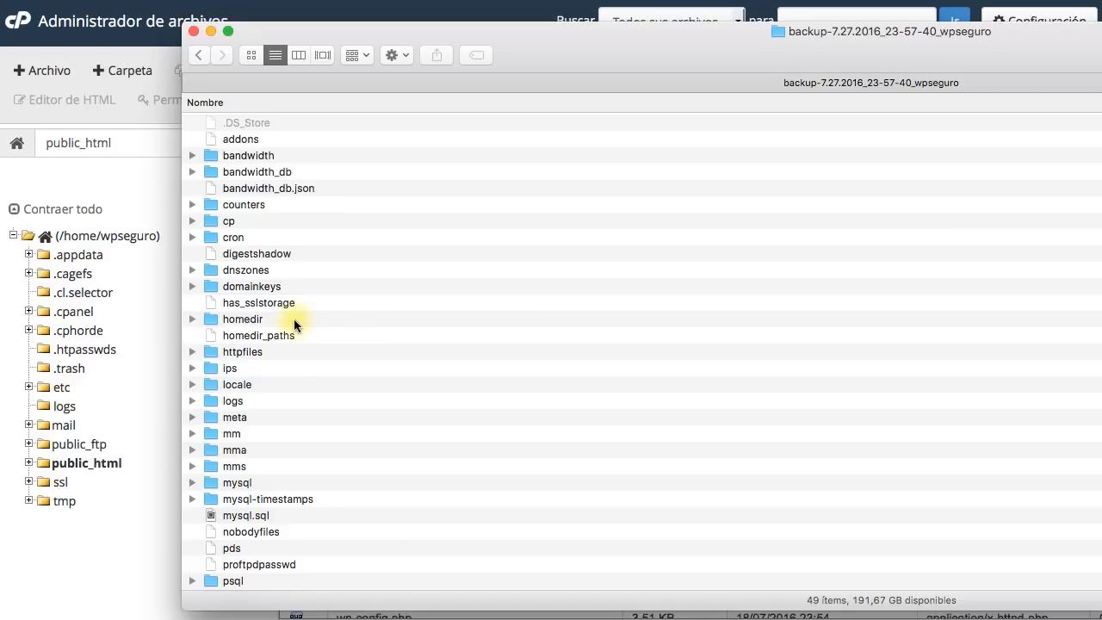
pyautogui.click(254, 321)
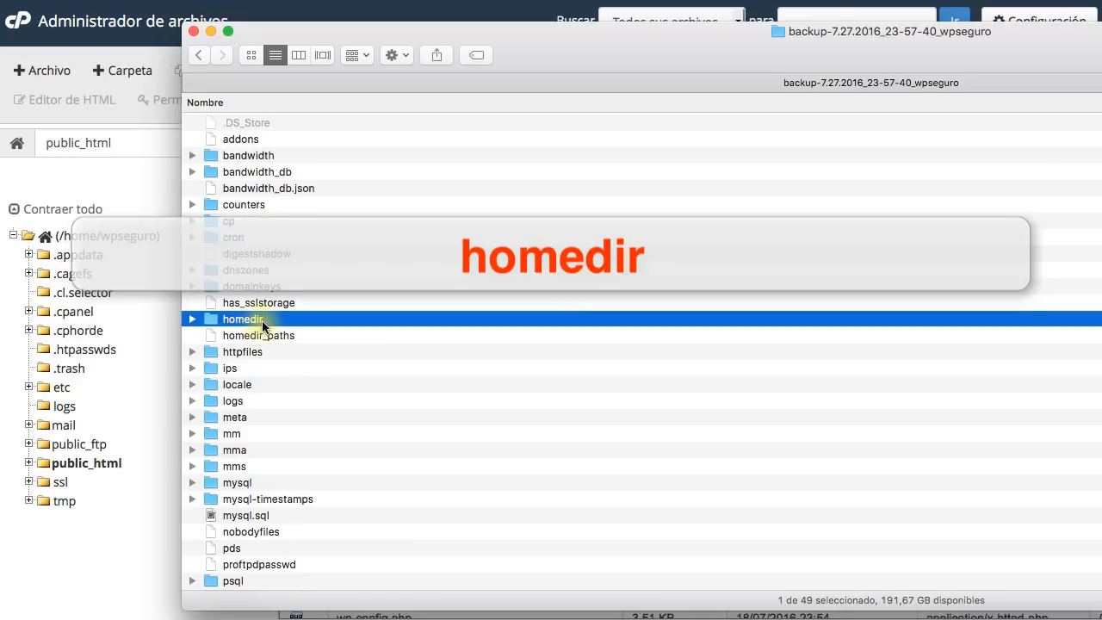
pyautogui.doubleClick(268, 319)
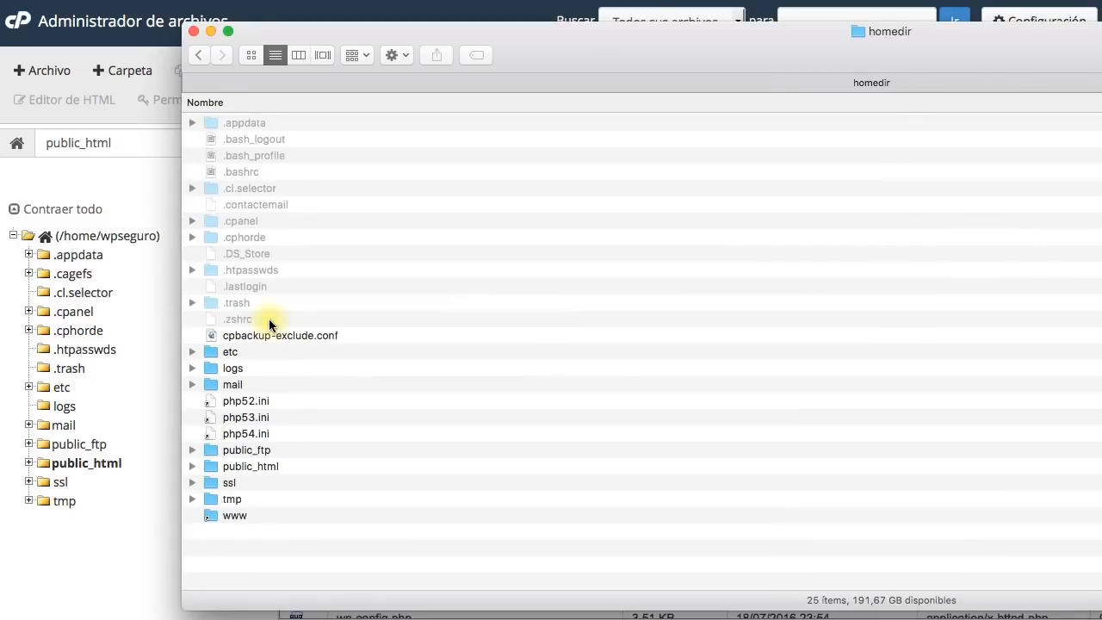
# Step: Go up to the account's home directory in the cPanel file manager and compare its contents with the backup's homedir
pyautogui.click(148, 556)
pyautogui.click(409, 142)
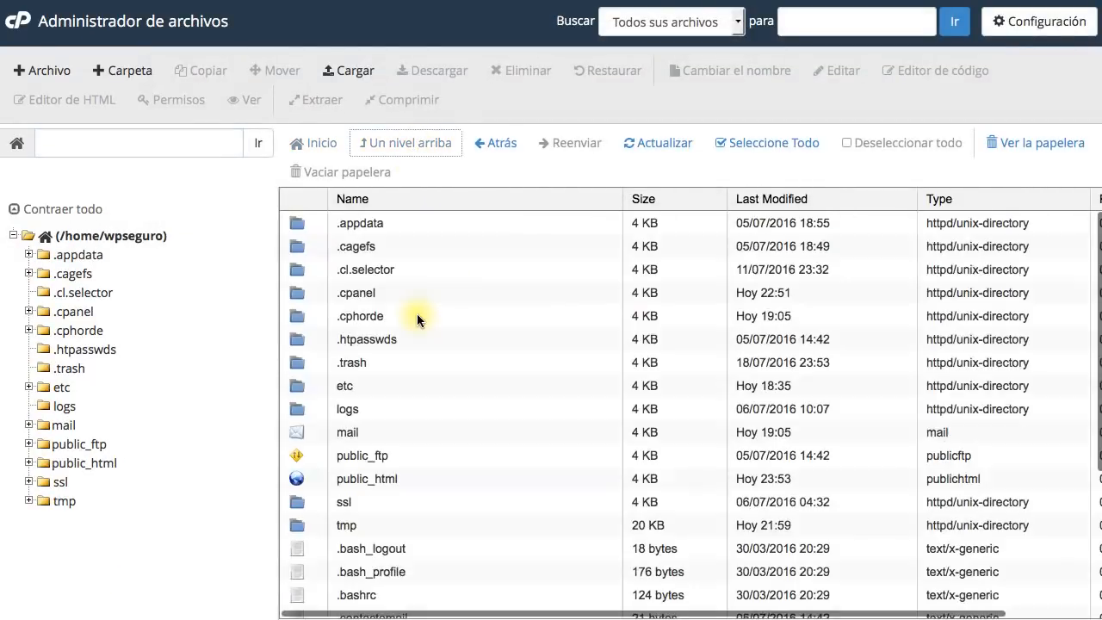
pyautogui.scroll(-4, 415, 282)
pyautogui.scroll(4, 415, 291)
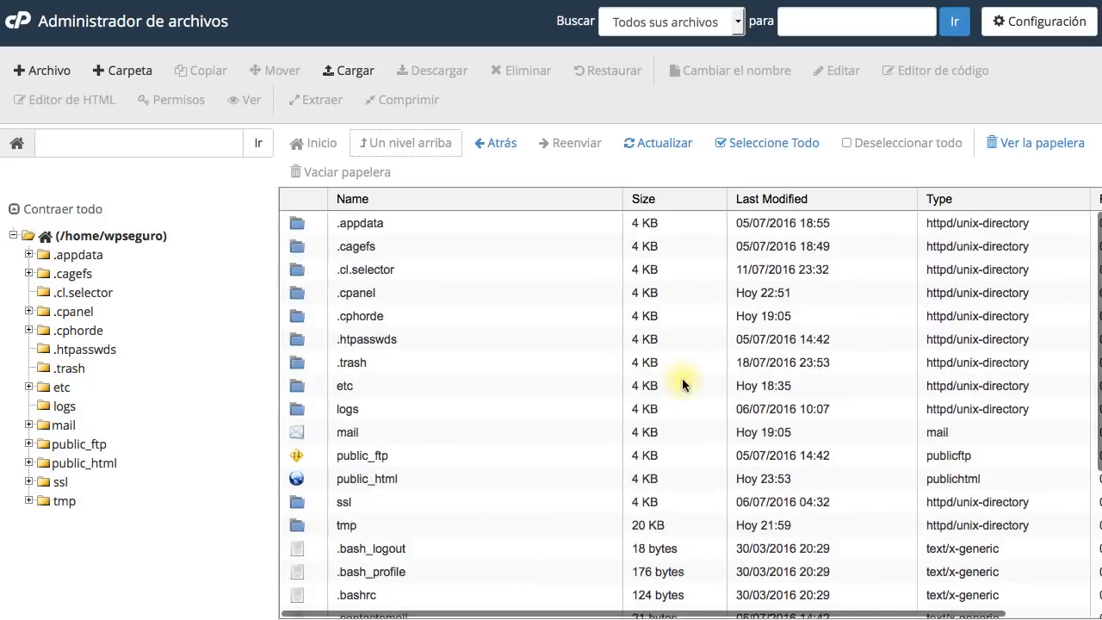
# Step: In Finder, open public_html/wp-content/themes/encelado_wp within the backup's homedir and select functions.php
pyautogui.press('super+Tab')
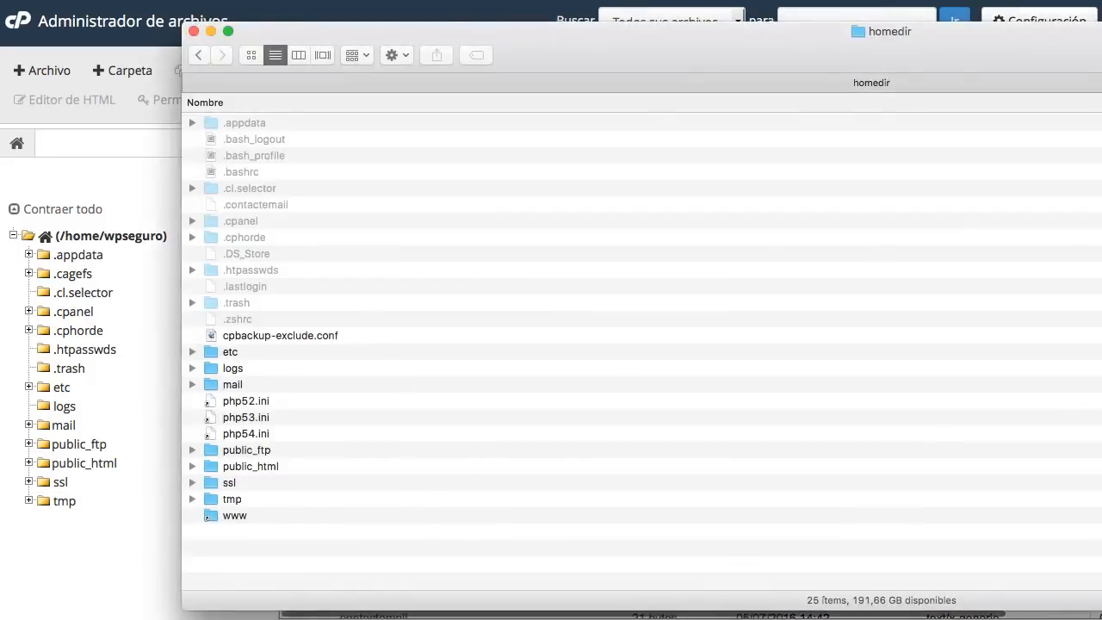
pyautogui.click(288, 465)
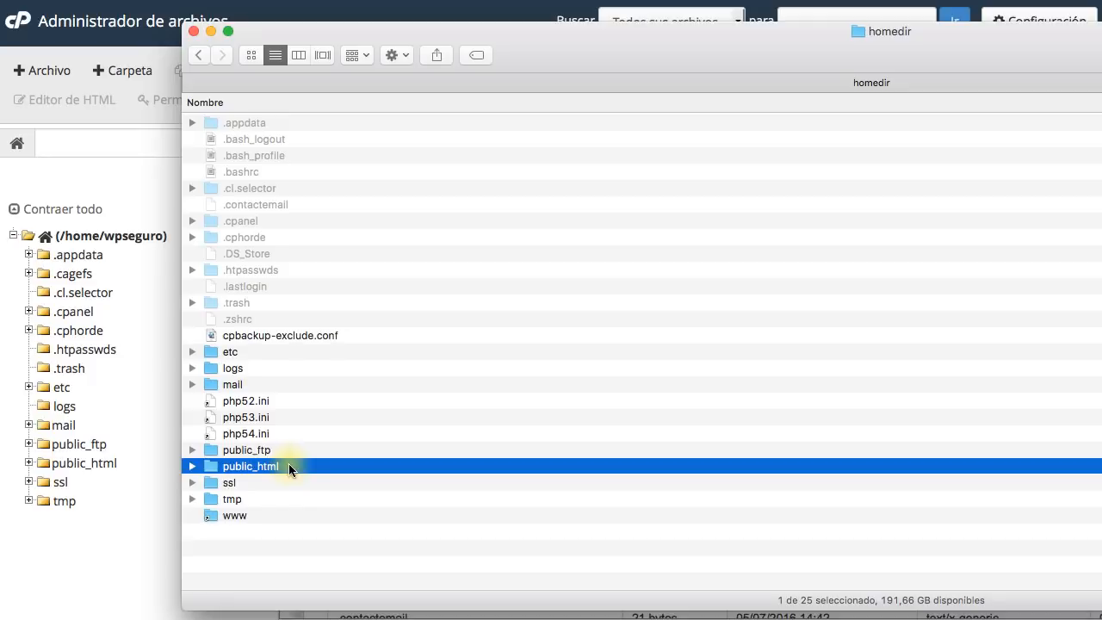
pyautogui.doubleClick(289, 465)
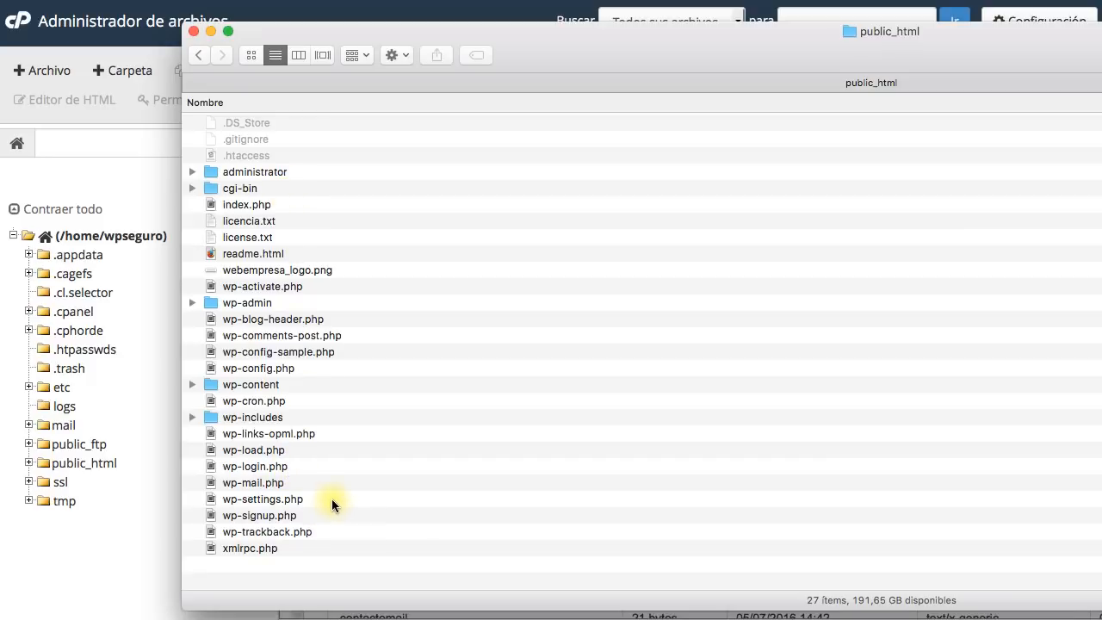
pyautogui.doubleClick(303, 384)
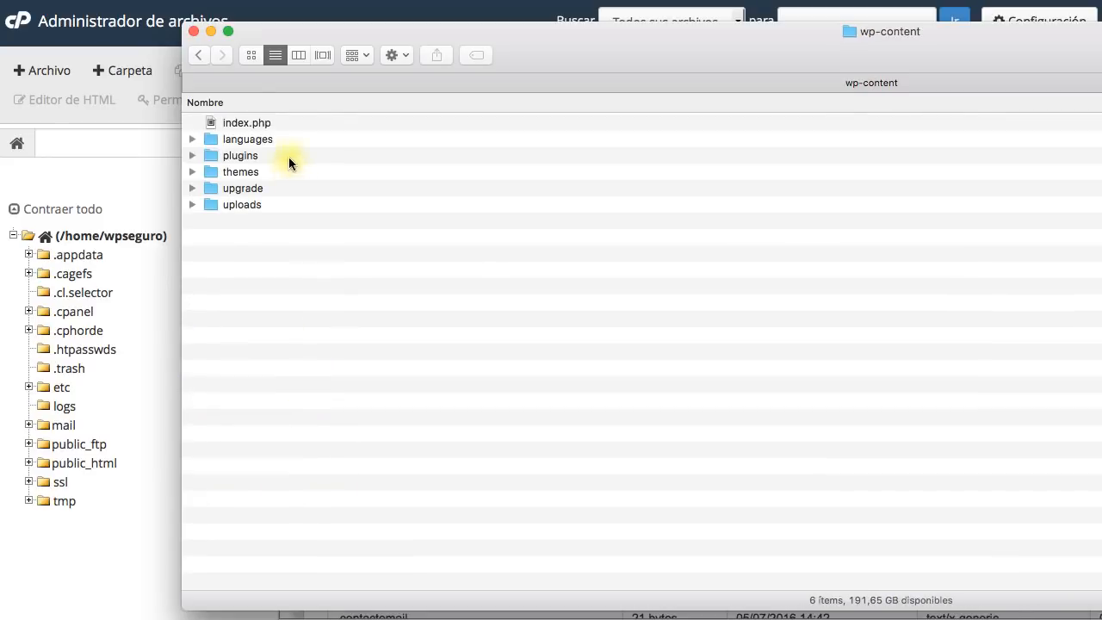
pyautogui.doubleClick(279, 176)
pyautogui.doubleClick(304, 138)
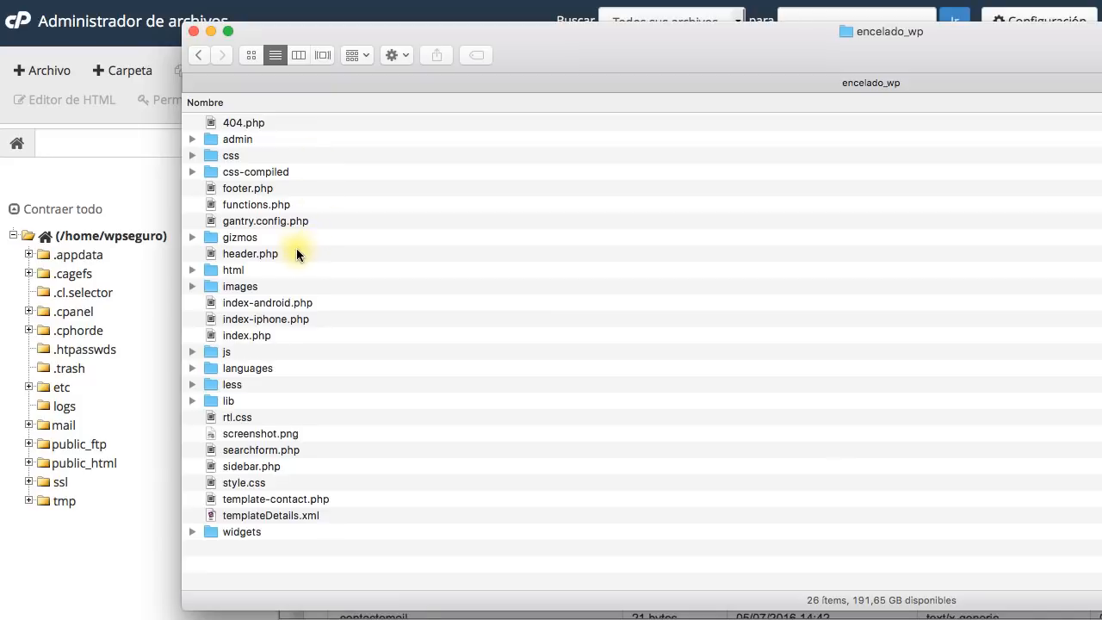
pyautogui.click(293, 205)
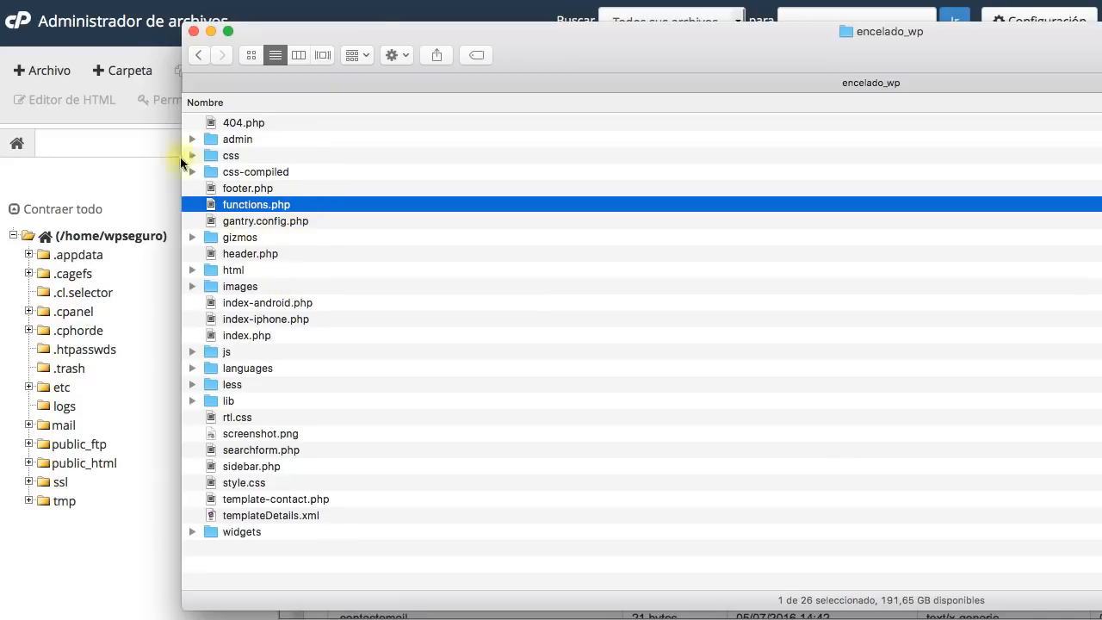
# Step: Switch to the cPanel file manager and open the public_html/wp-content/themes folder
pyautogui.click(129, 171)
pyautogui.scroll(-5, 431, 379)
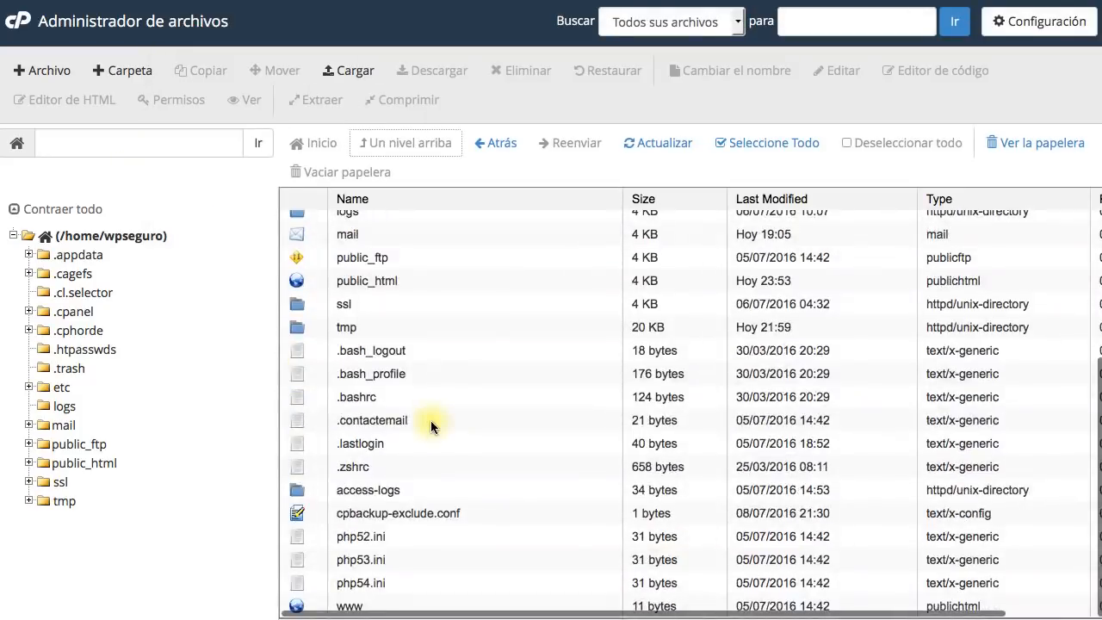
pyautogui.scroll(5, 387, 396)
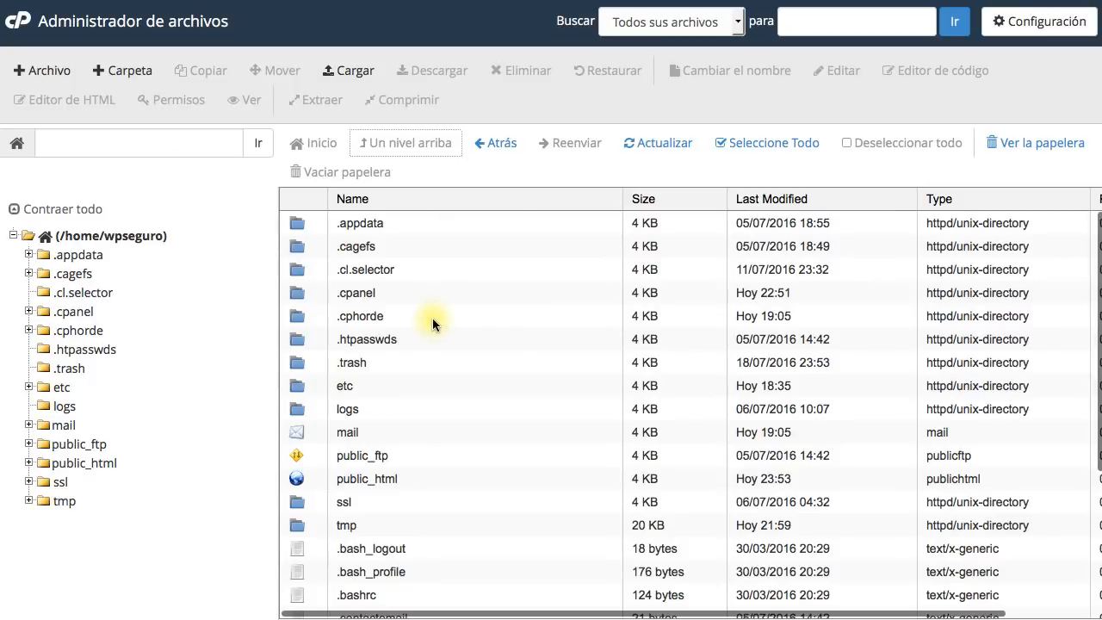
pyautogui.doubleClick(427, 478)
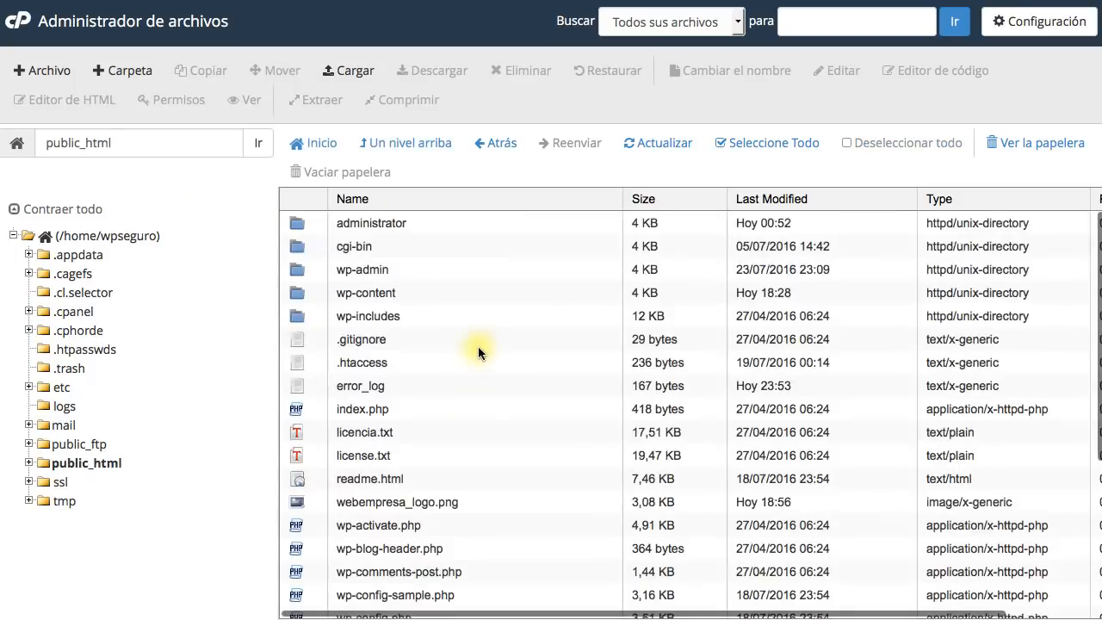
pyautogui.scroll(-1, 456, 327)
pyautogui.doubleClick(425, 276)
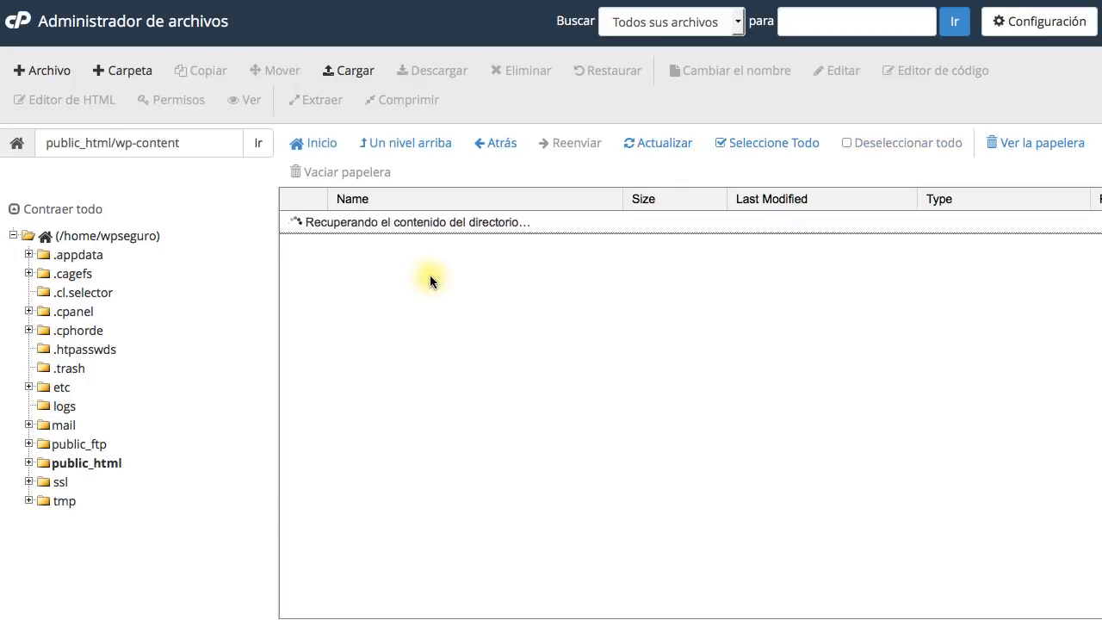
pyautogui.doubleClick(396, 269)
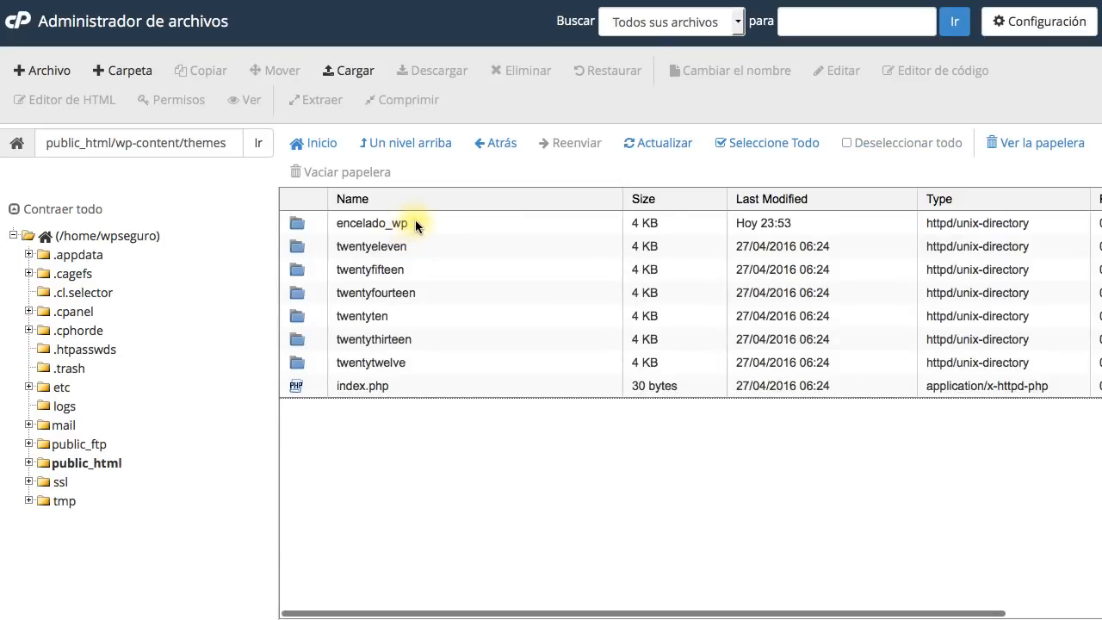
# Step: Open the encelado_wp theme folder and upload functions.php from the local backup into it, overwriting the existing file
pyautogui.doubleClick(414, 222)
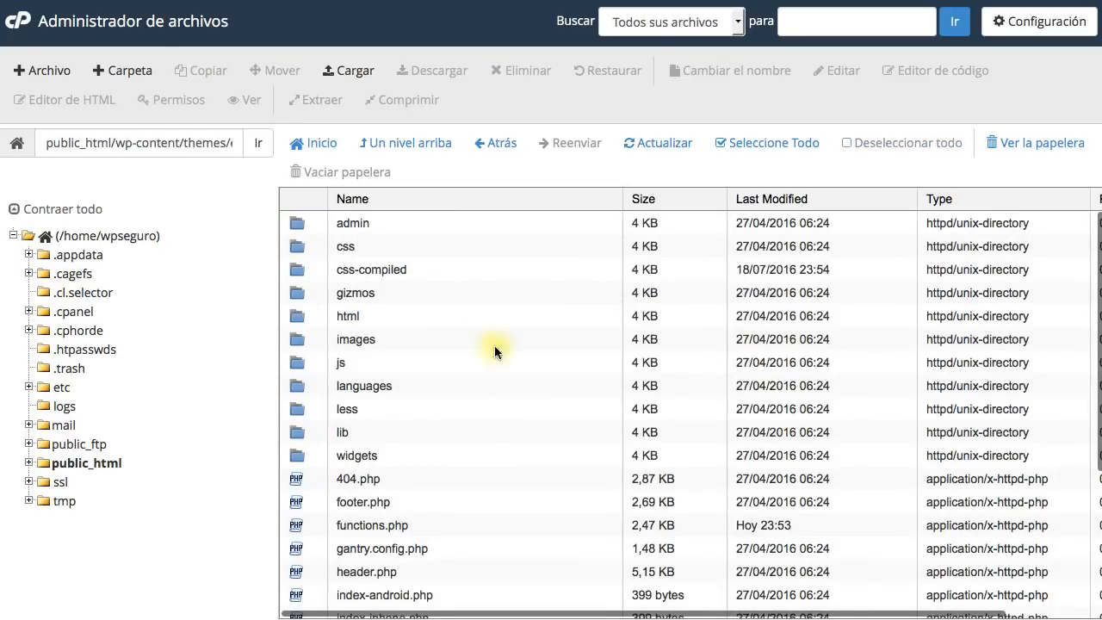
pyautogui.click(353, 73)
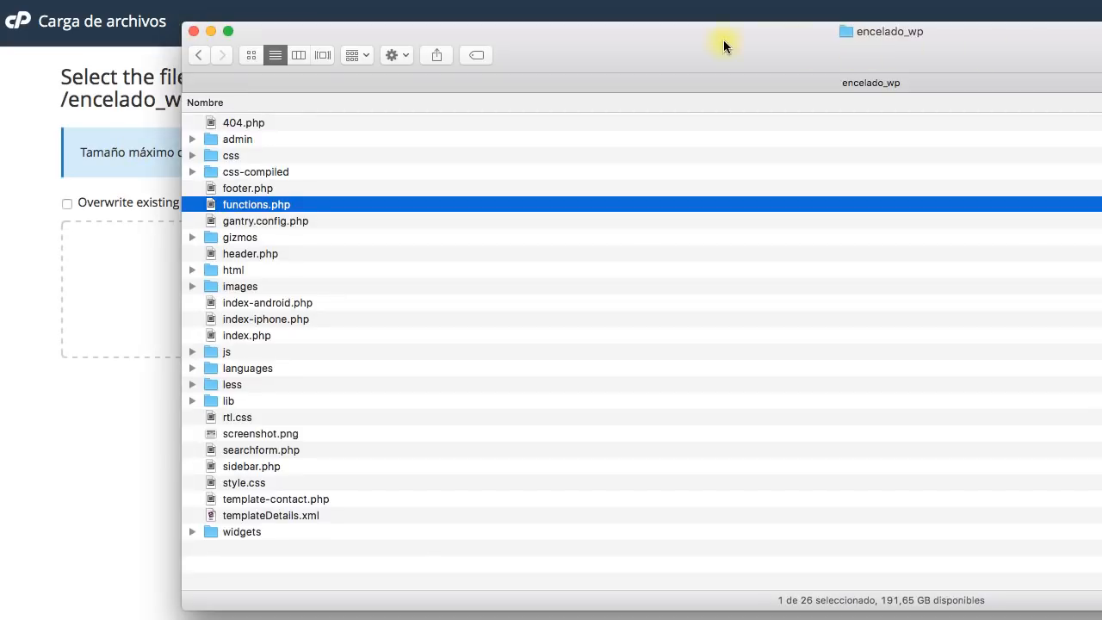
pyautogui.moveTo(728, 40); pyautogui.dragTo(1098, 137)
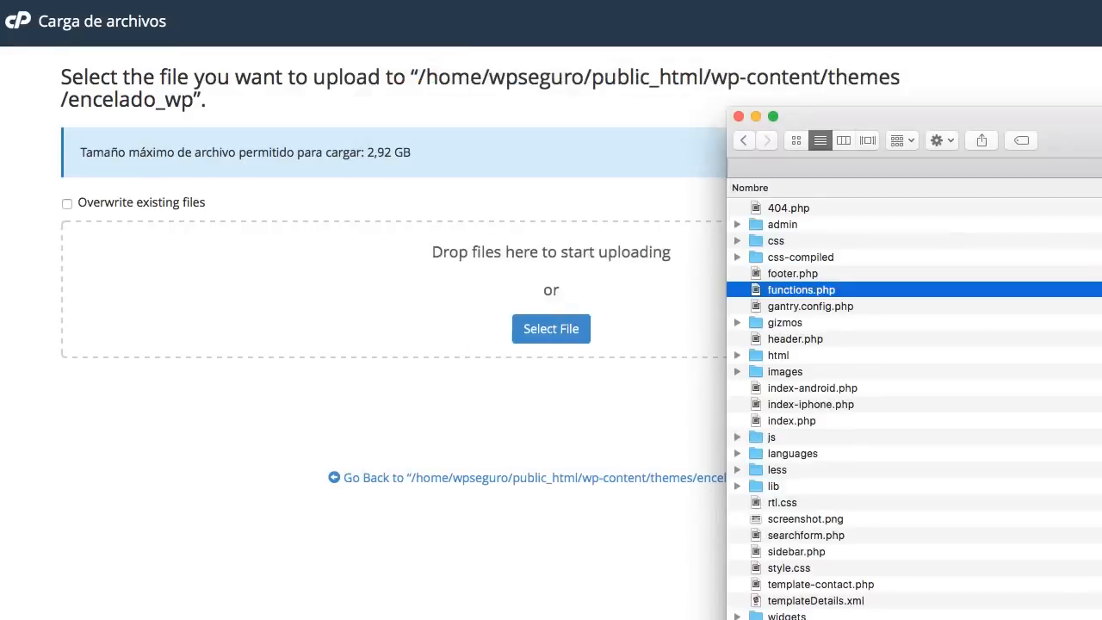
pyautogui.click(812, 291)
pyautogui.click(850, 295)
pyautogui.moveTo(849, 291); pyautogui.dragTo(508, 286)
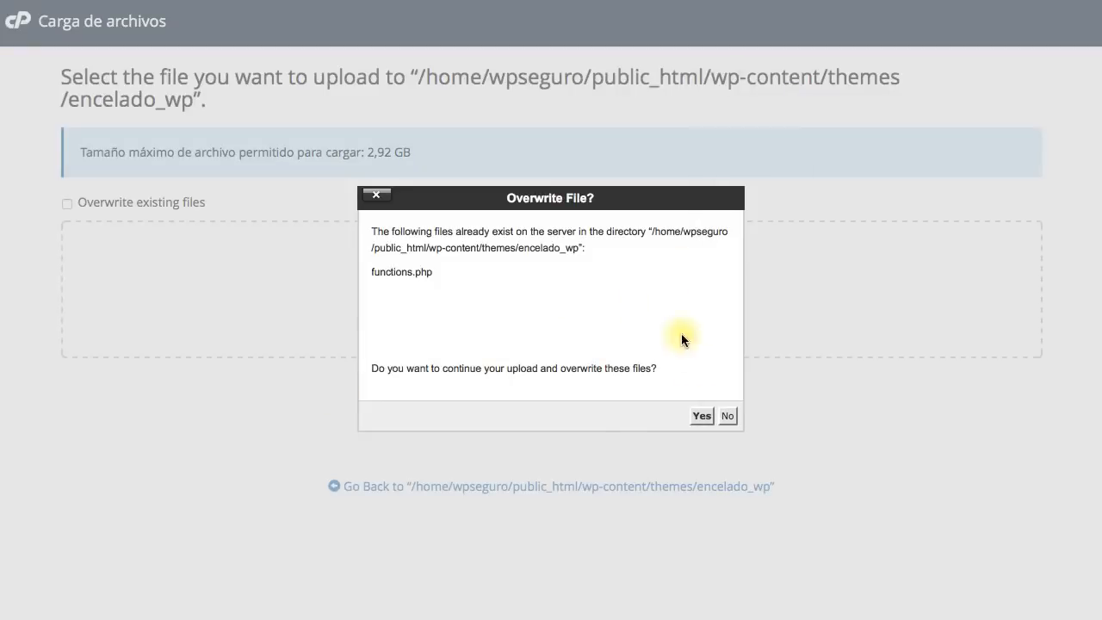
pyautogui.click(703, 418)
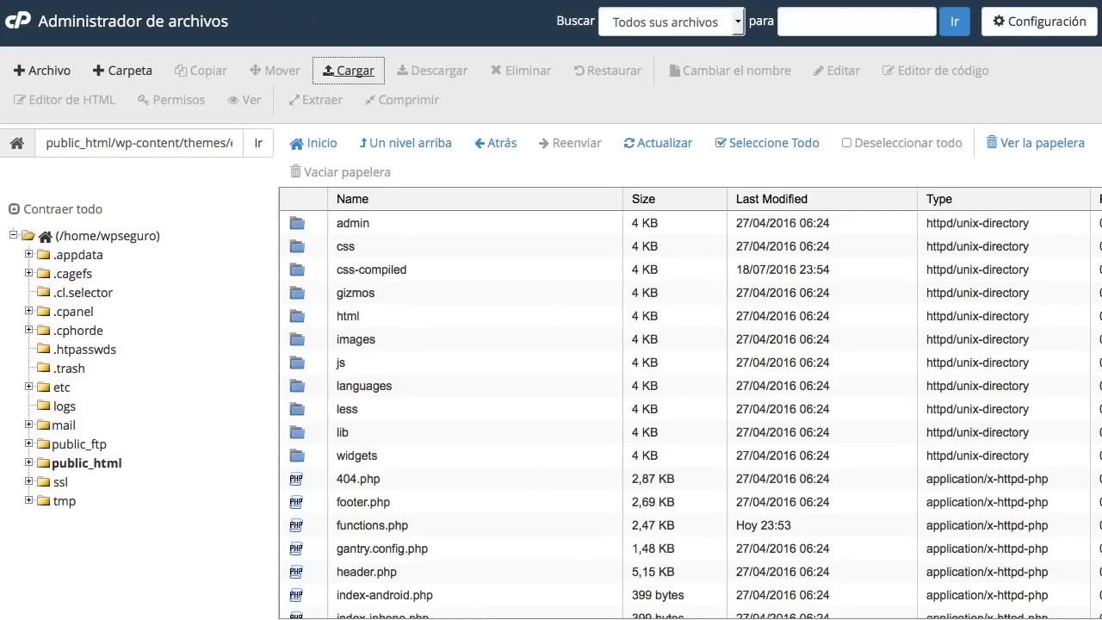
# Step: Refresh the encelado_wp listing to check functions.php's size and modification date, and look through the site's home page
pyautogui.scroll(-5, 422, 372)
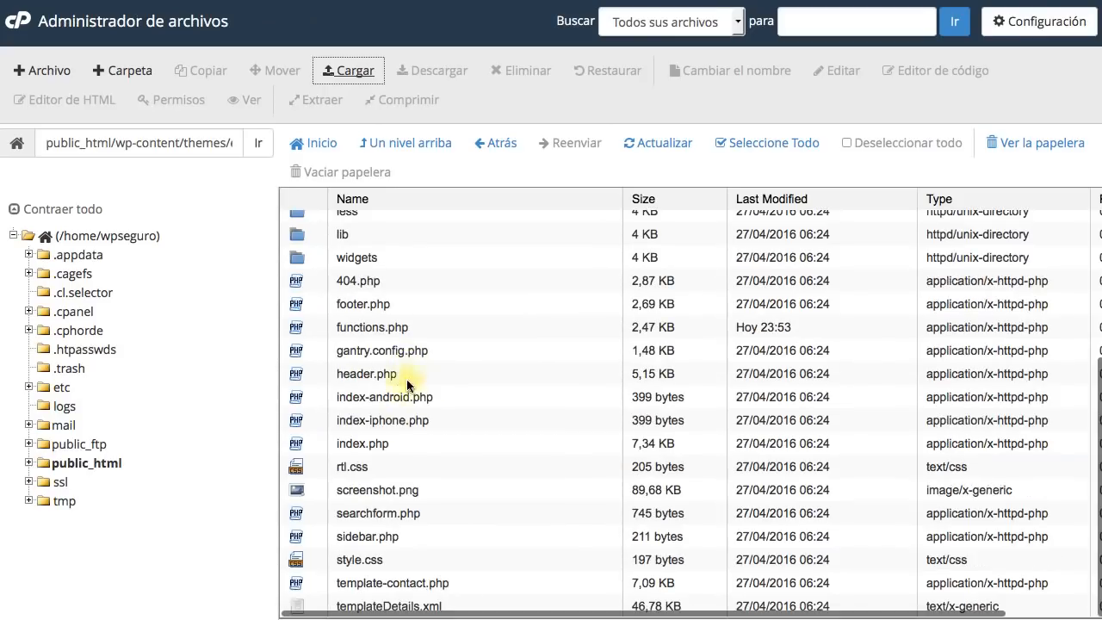
pyautogui.click(422, 324)
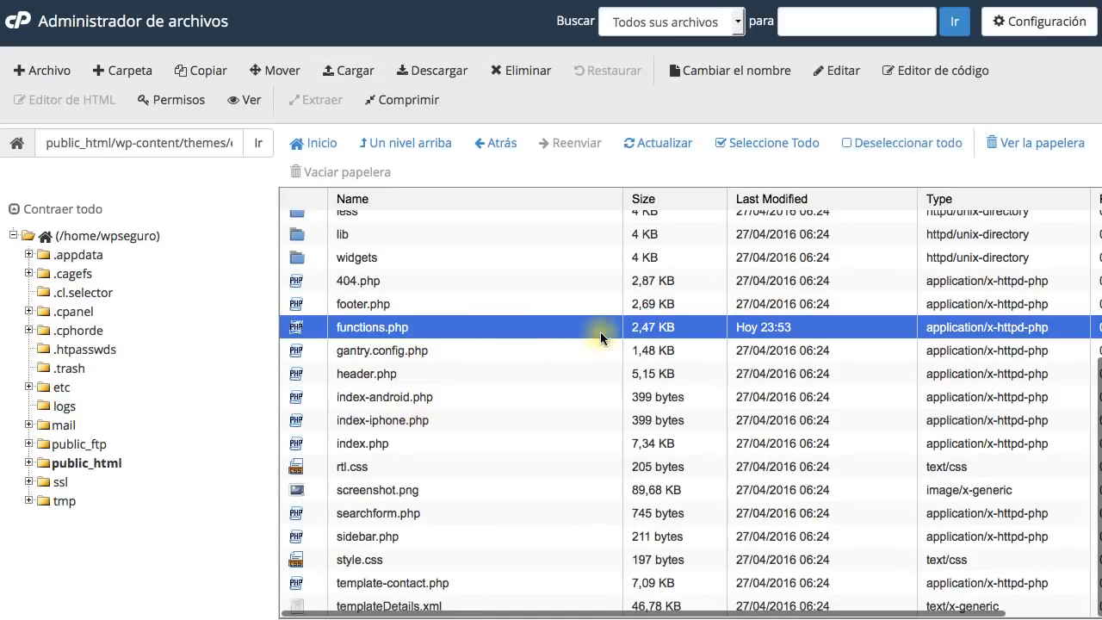
pyautogui.hscroll(2, 657, 330)
pyautogui.hscroll(3, 657, 331)
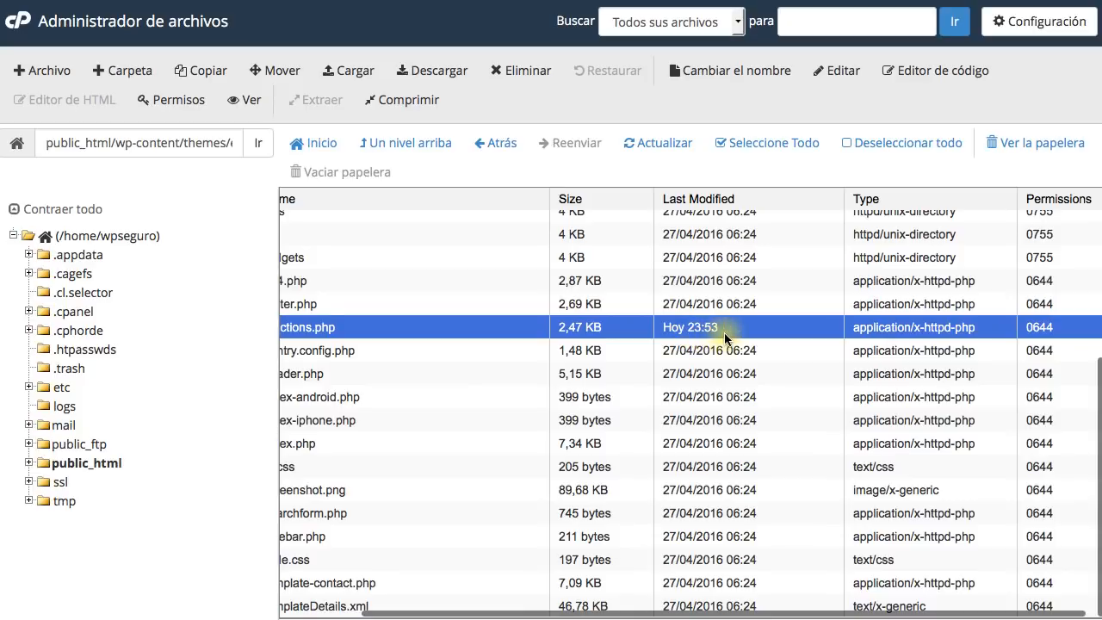
pyautogui.hscroll(-4, 622, 282)
pyautogui.click(663, 143)
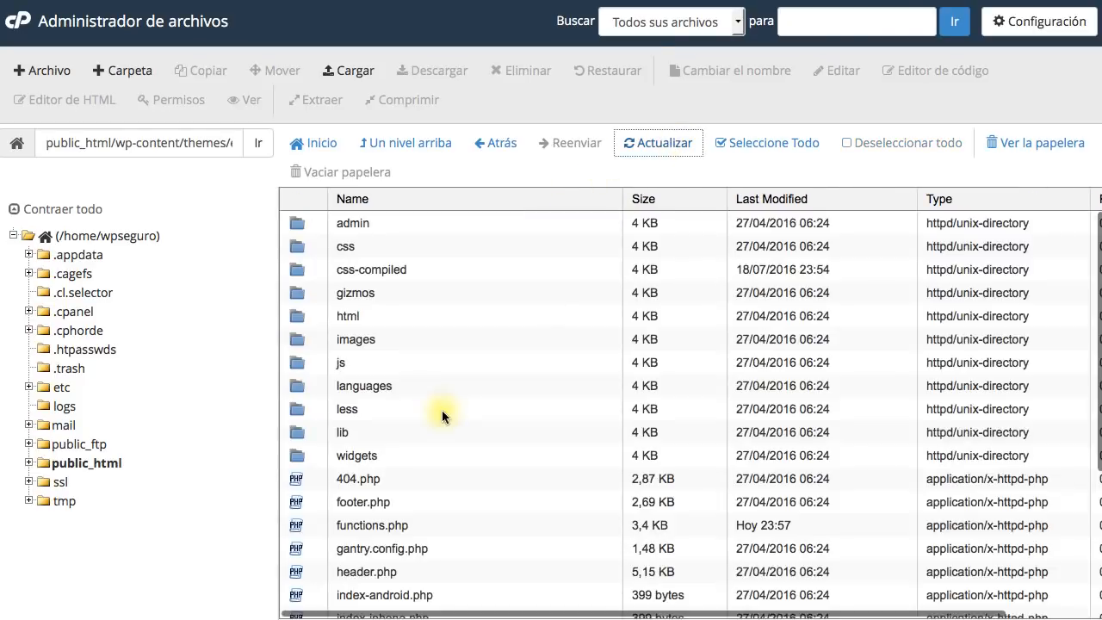
pyautogui.scroll(-4, 442, 410)
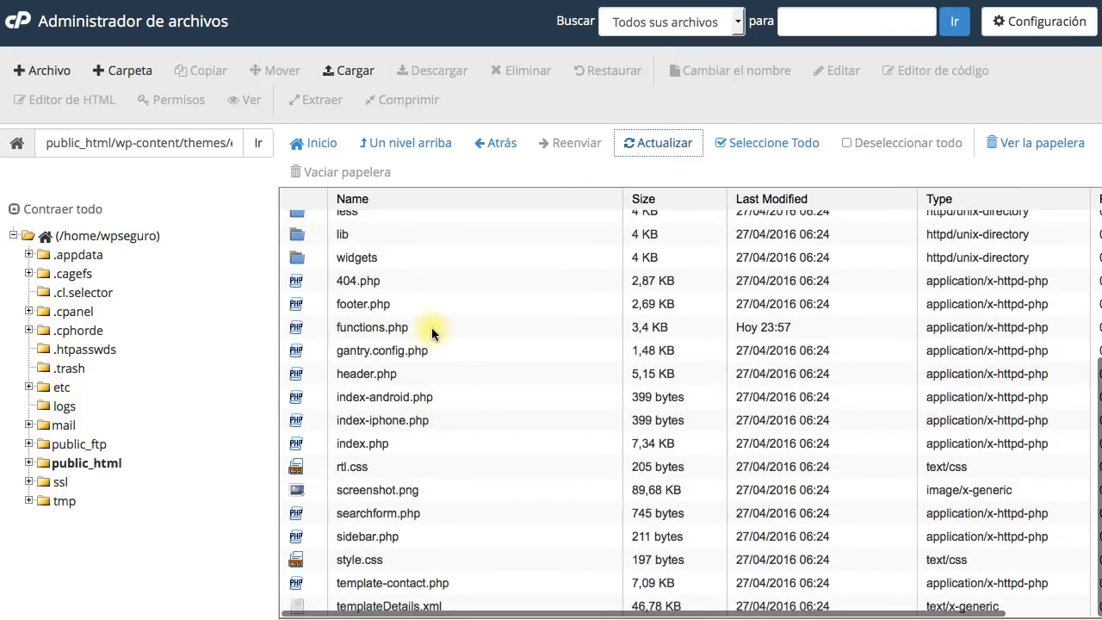
pyautogui.click(431, 327)
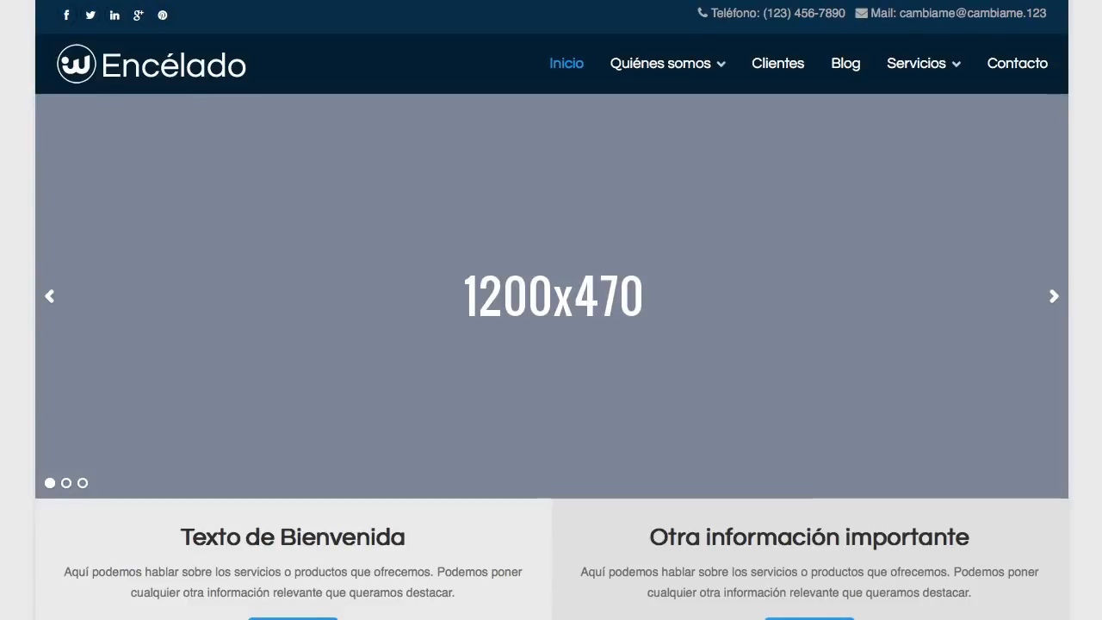
pyautogui.scroll(-10, 551, 310)
pyautogui.scroll(10, 551, 310)
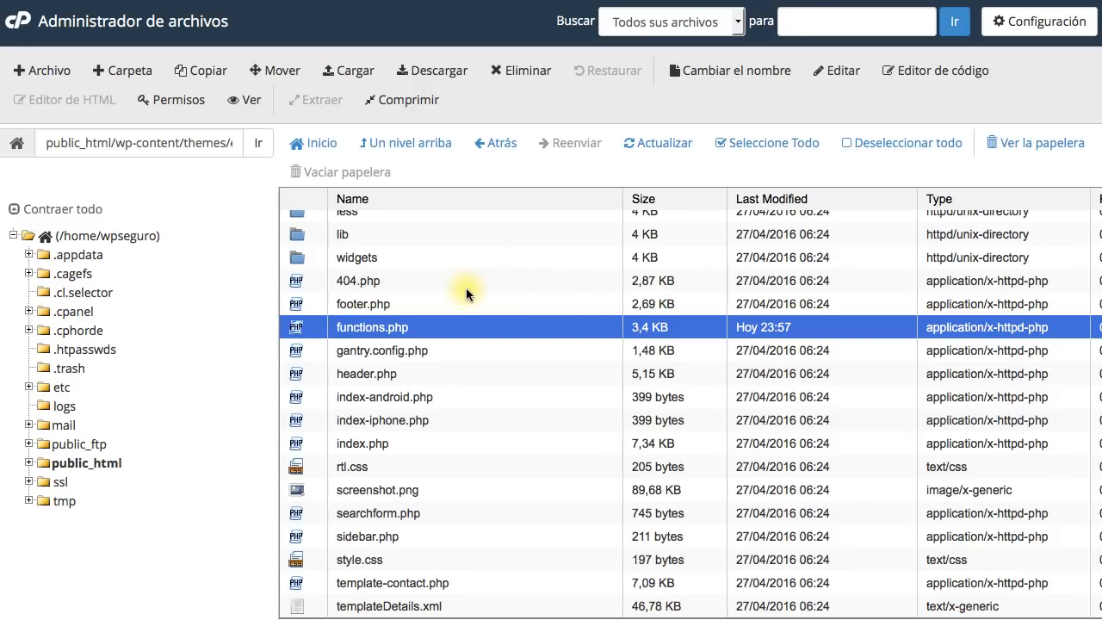
# Step: Go up to the public_html folder in the cPanel file manager and review its contents
pyautogui.scroll(3, 466, 288)
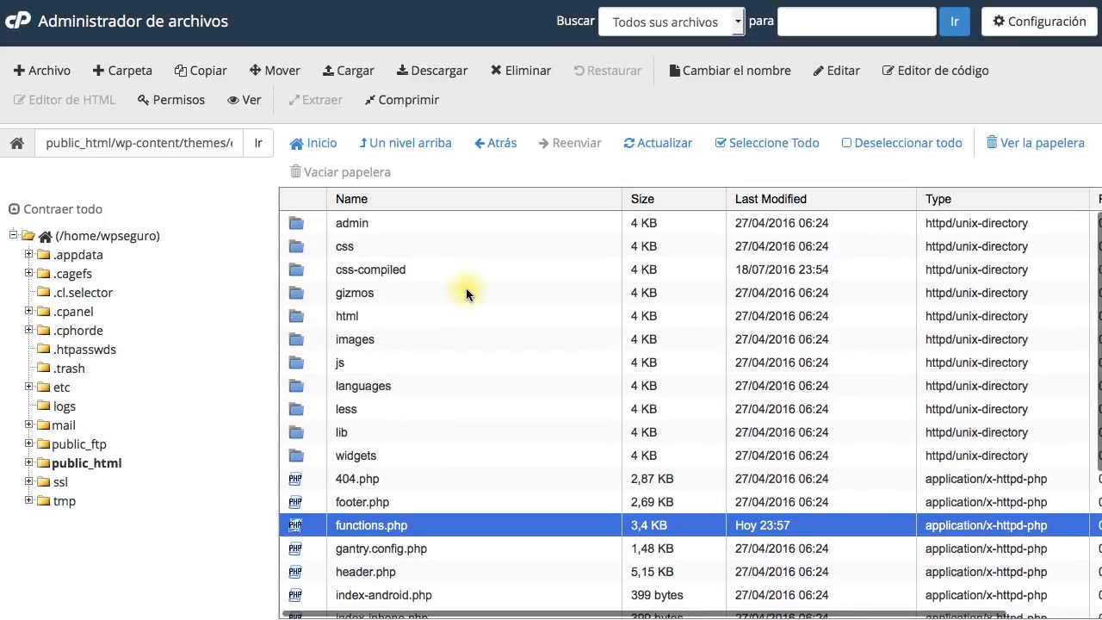
pyautogui.click(404, 143)
pyautogui.click(429, 143)
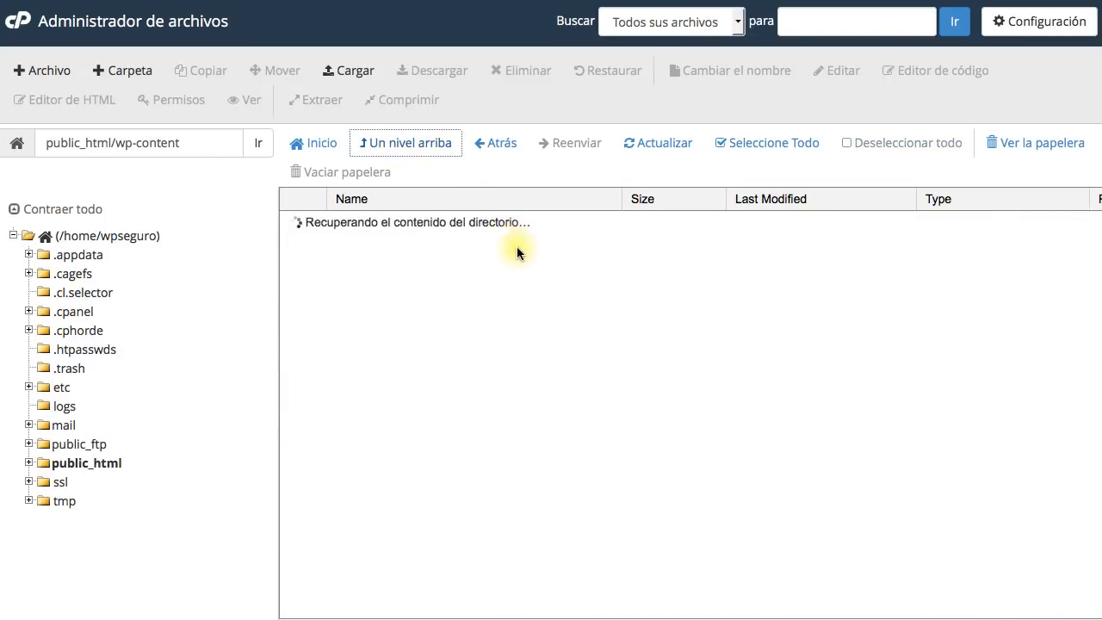
pyautogui.click(418, 148)
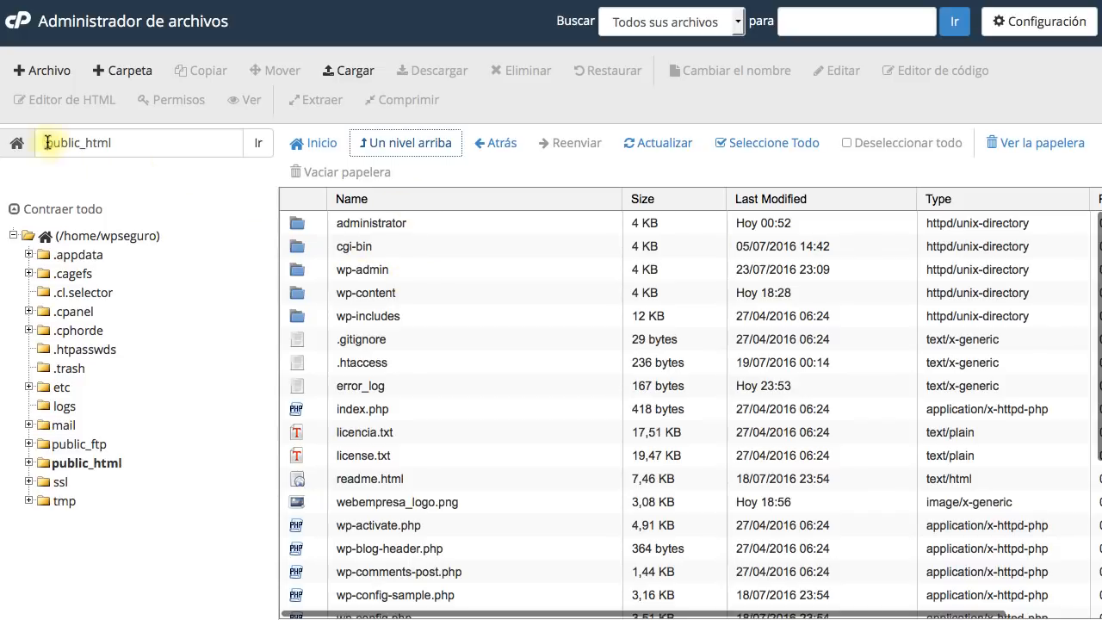
pyautogui.click(81, 143)
pyautogui.scroll(-3, 417, 234)
pyautogui.scroll(3, 428, 371)
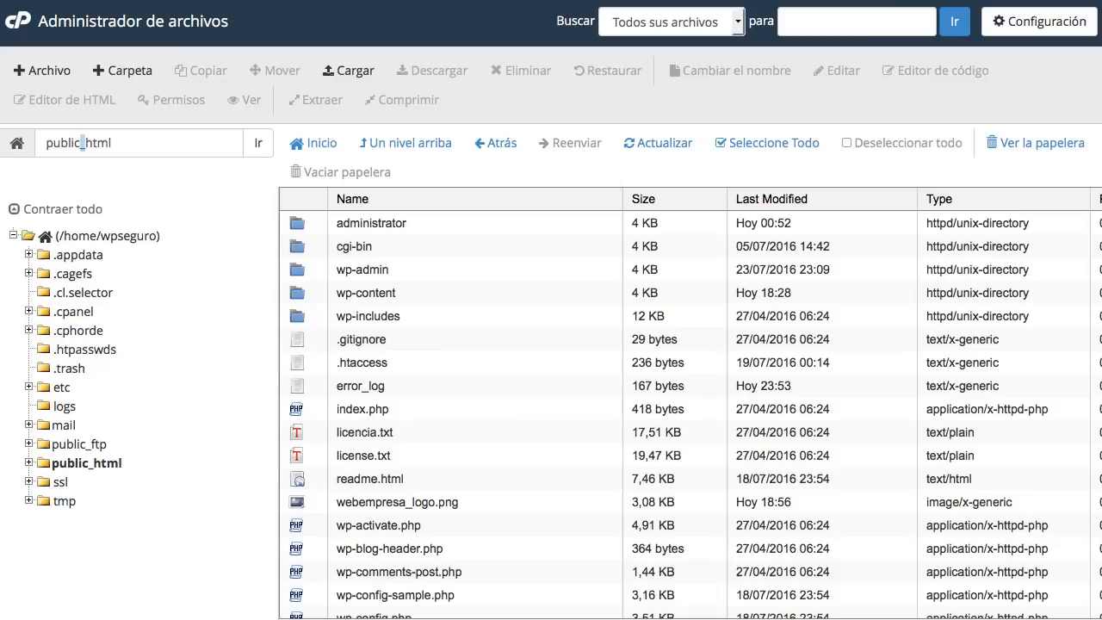
pyautogui.scroll(-3, 428, 253)
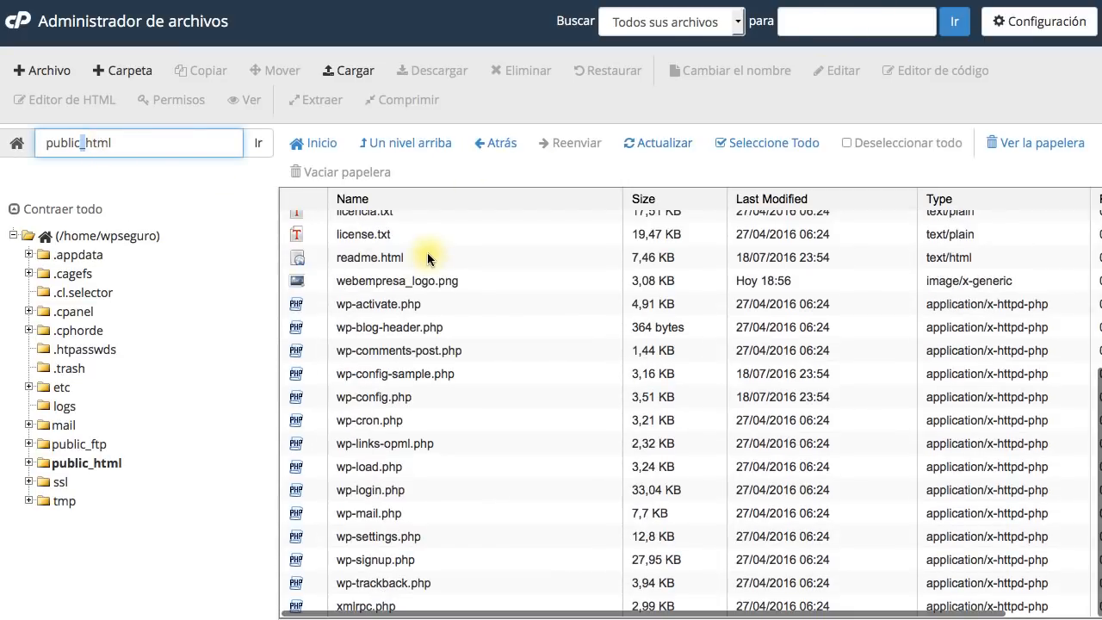
pyautogui.scroll(3, 426, 256)
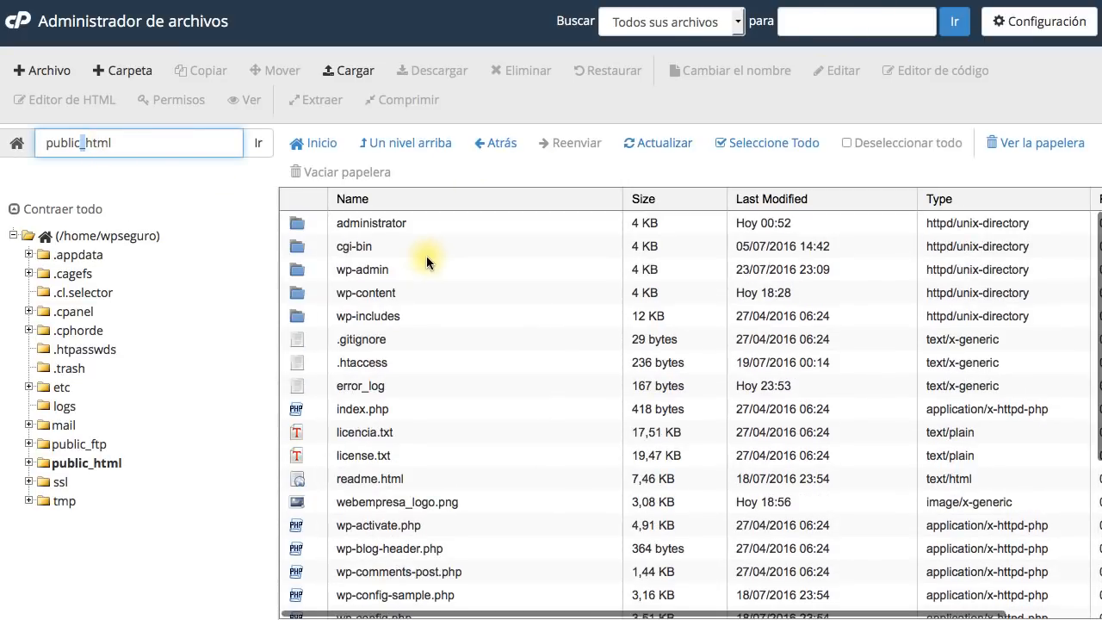
# Step: Open the FTP accounts page in cPanel and check the full access path of the regular FTP account
pyautogui.click(109, 165)
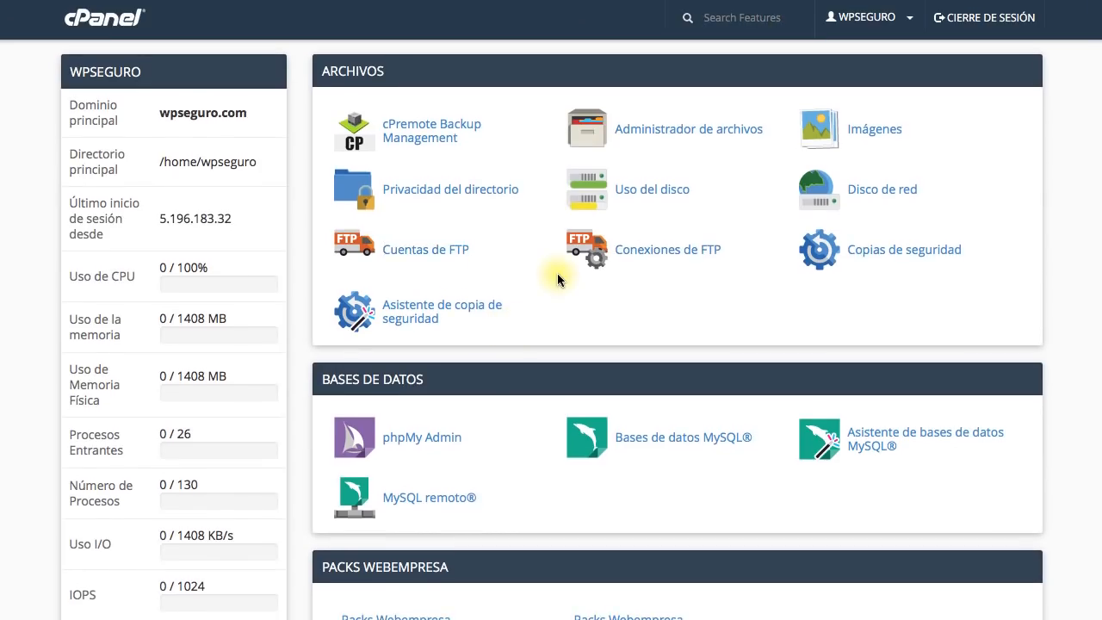
pyautogui.scroll(-10, 557, 274)
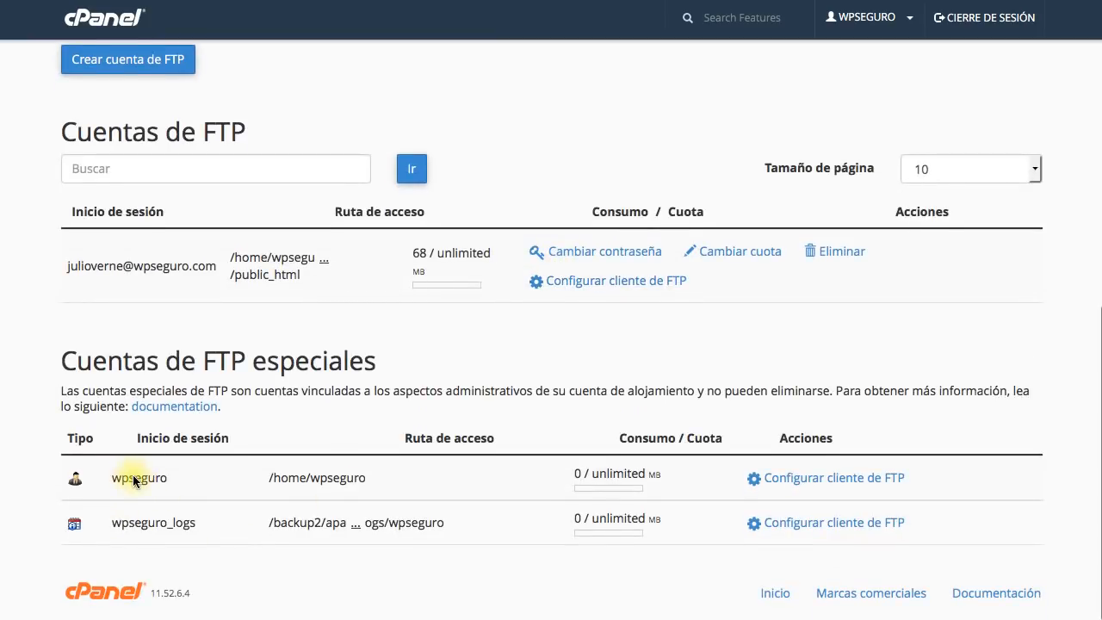
pyautogui.scroll(3, 61, 364)
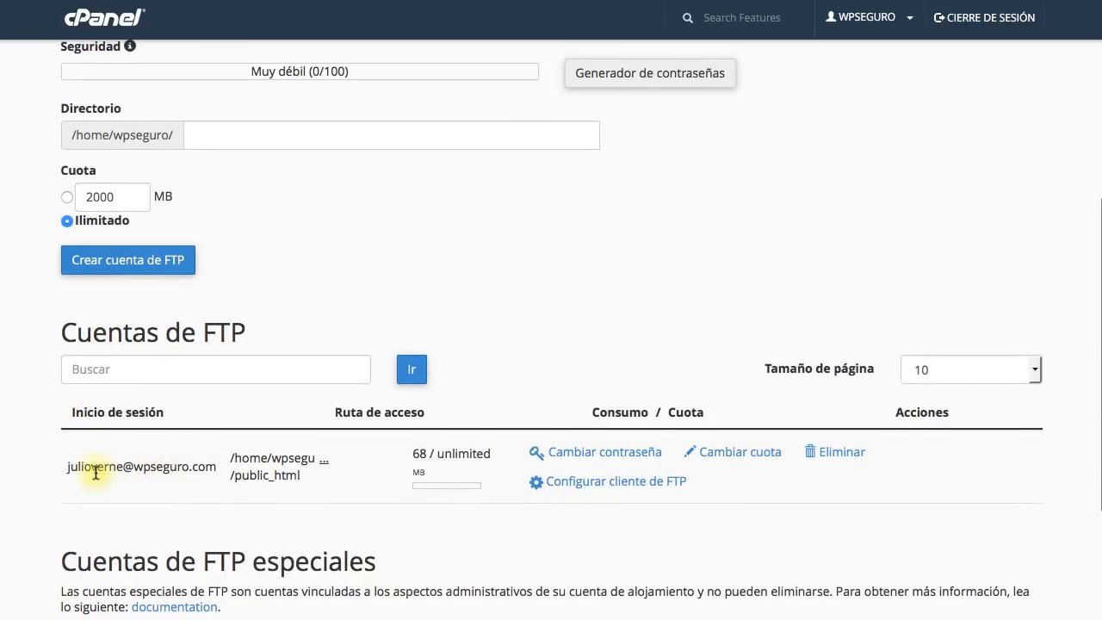
pyautogui.moveTo(99, 467); pyautogui.dragTo(185, 468)
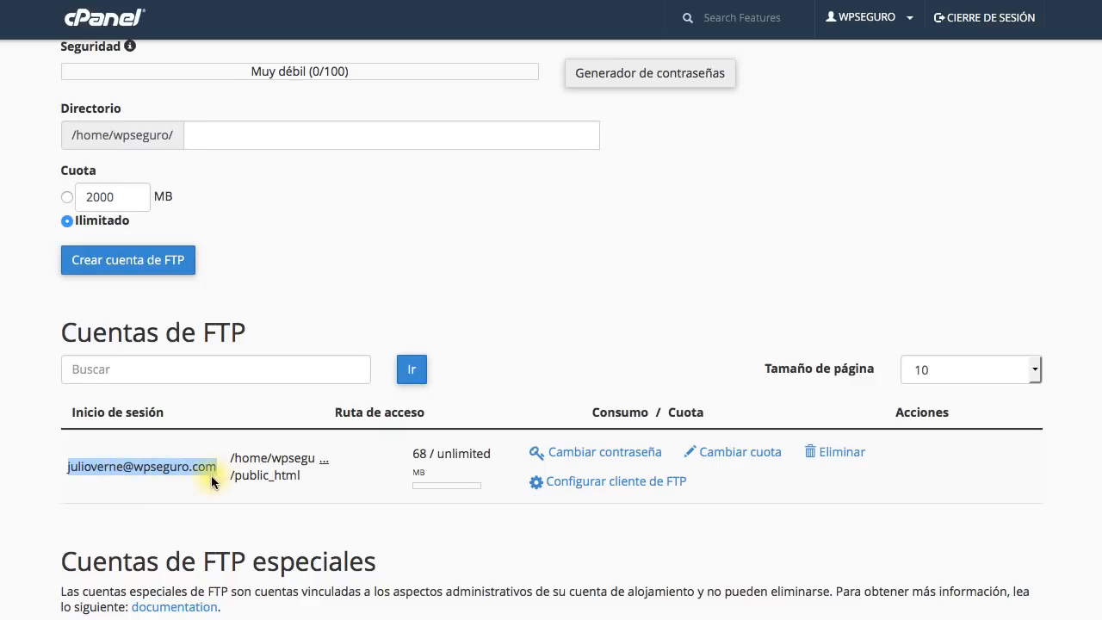
pyautogui.click(324, 459)
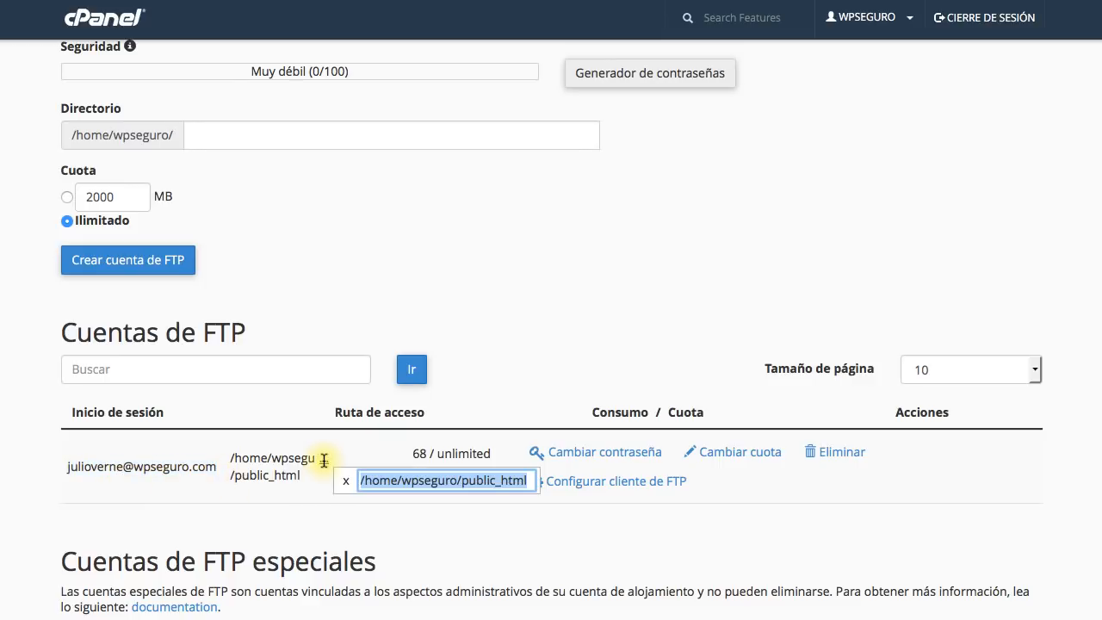
pyautogui.click(495, 480)
pyautogui.click(348, 484)
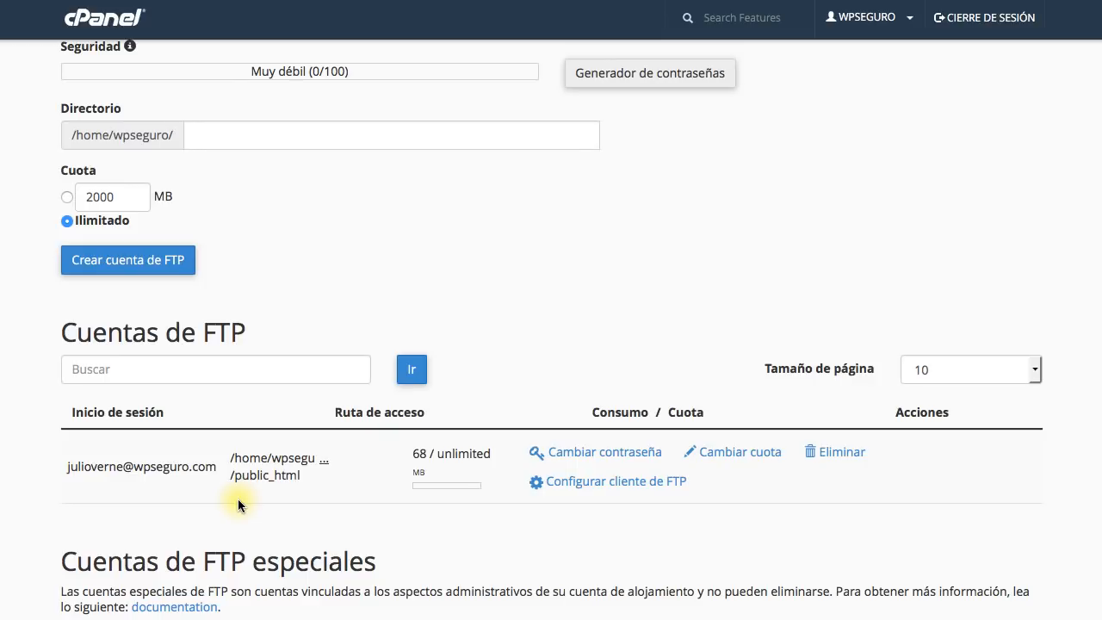
# Step: Delete the FTP account that points to /home/wpseguro/public_html together with the user's home directory
pyautogui.click(828, 452)
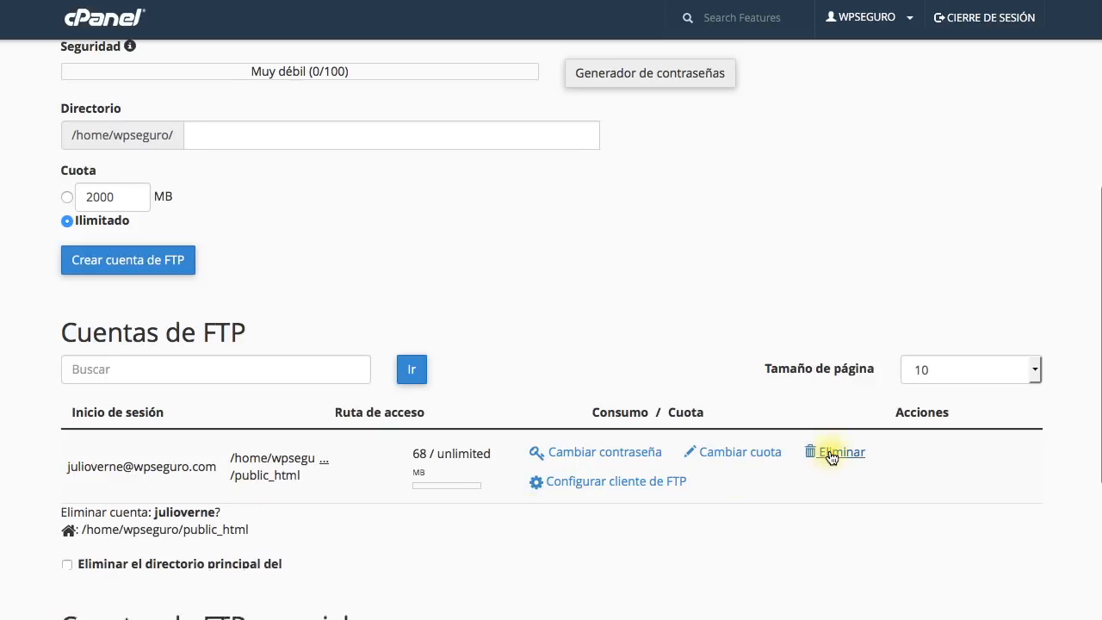
pyautogui.scroll(-3, 165, 334)
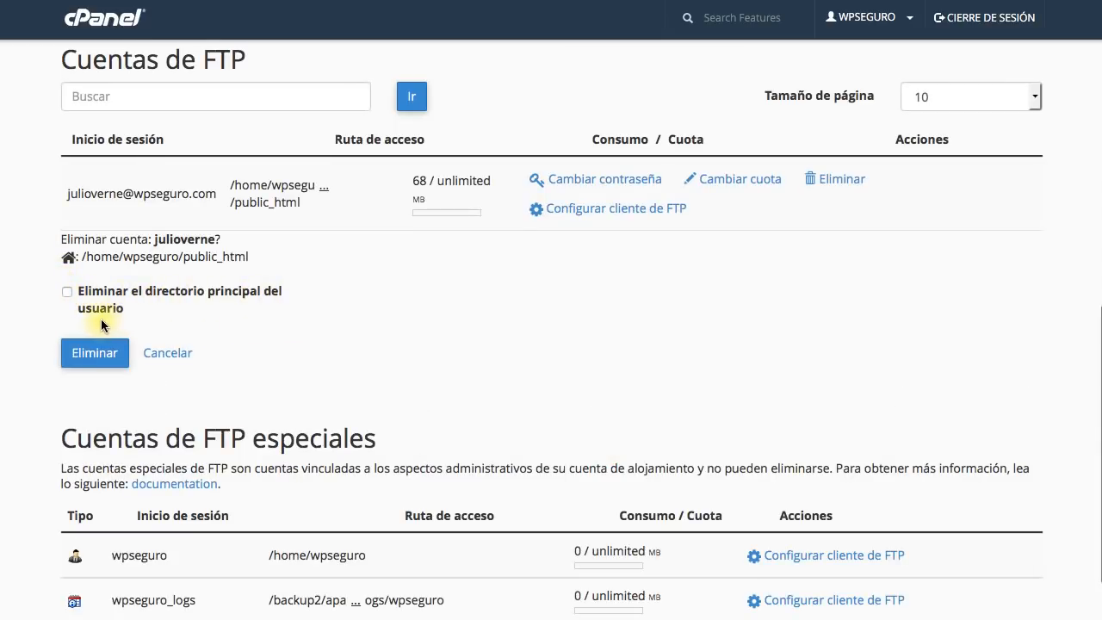
pyautogui.click(66, 292)
pyautogui.click(67, 291)
pyautogui.click(67, 292)
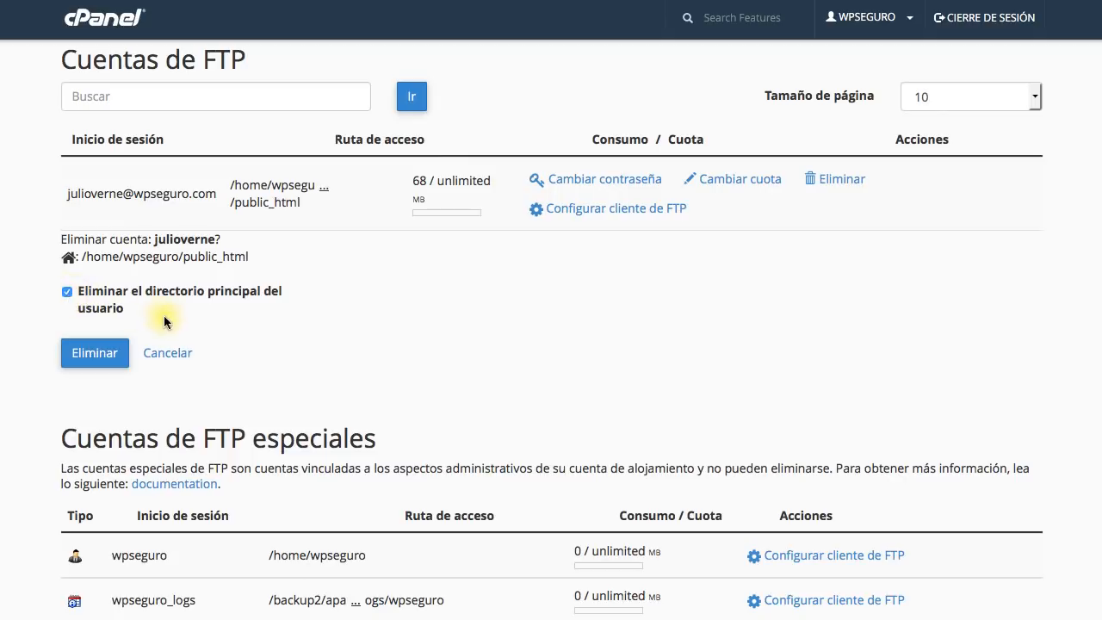
pyautogui.click(106, 353)
pyautogui.scroll(3, 86, 311)
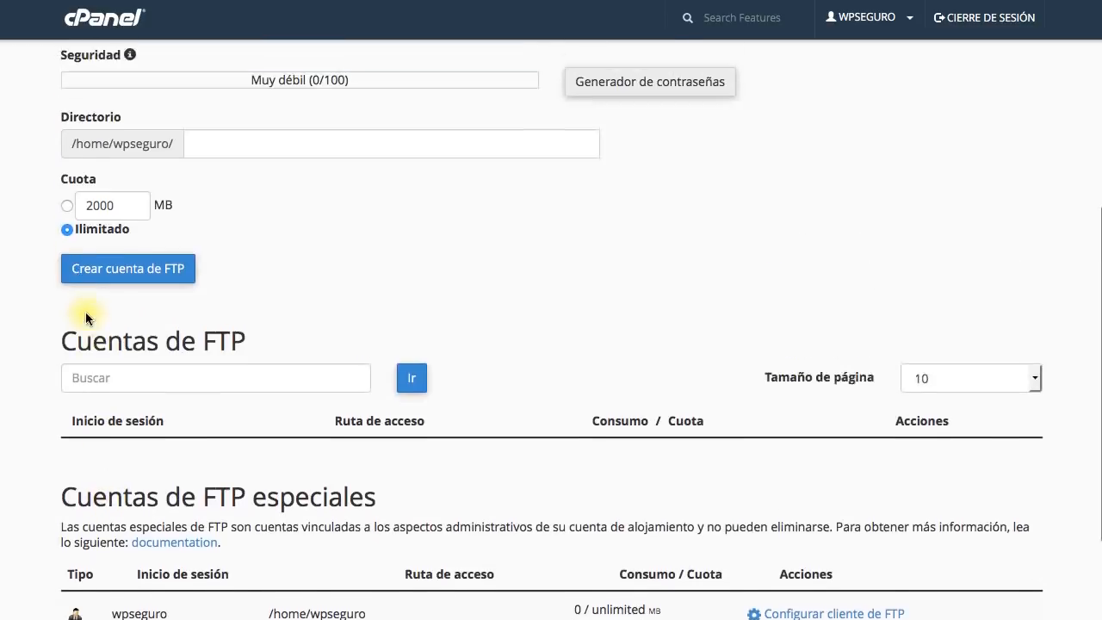
pyautogui.scroll(-3, 87, 320)
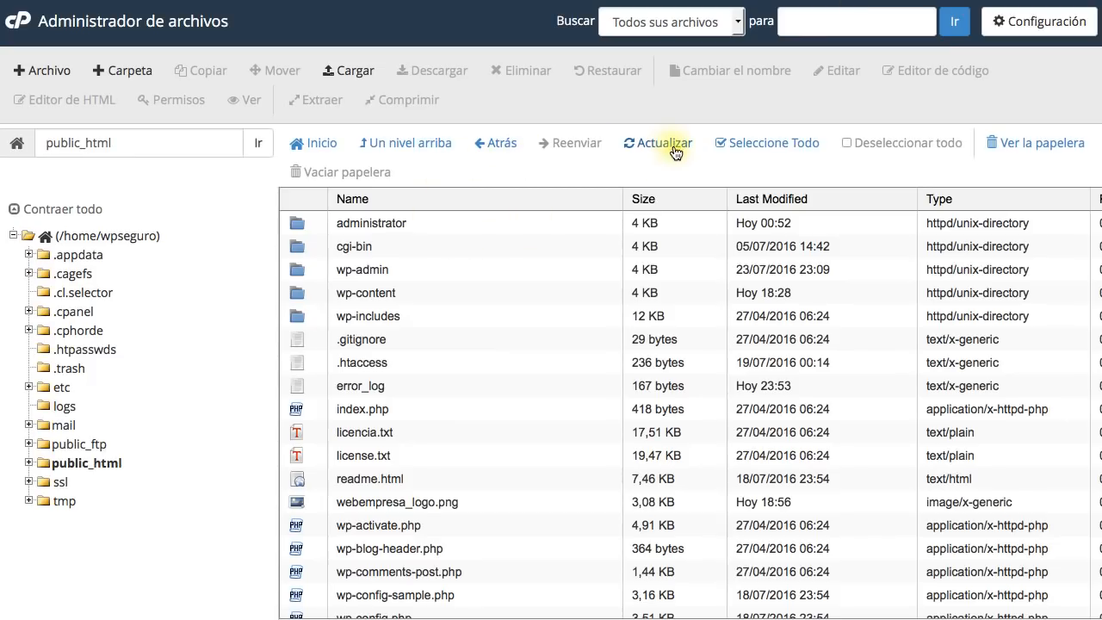
# Step: Switch to the file manager, refresh public_html, and go up to the account's home directory to check whether public_html is listed
pyautogui.click(659, 147)
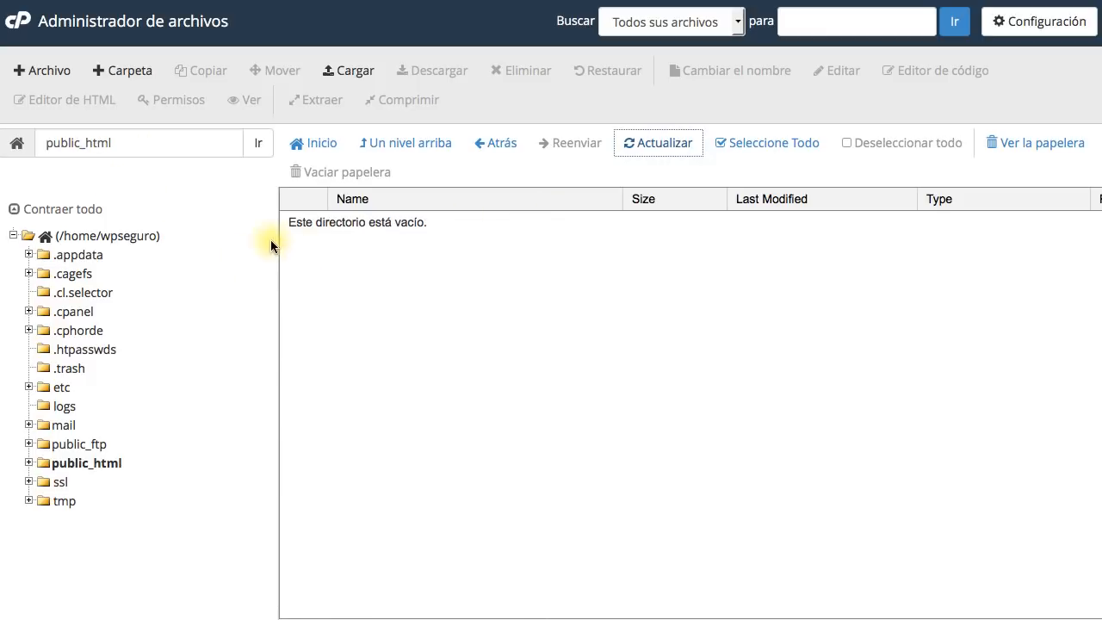
pyautogui.click(422, 147)
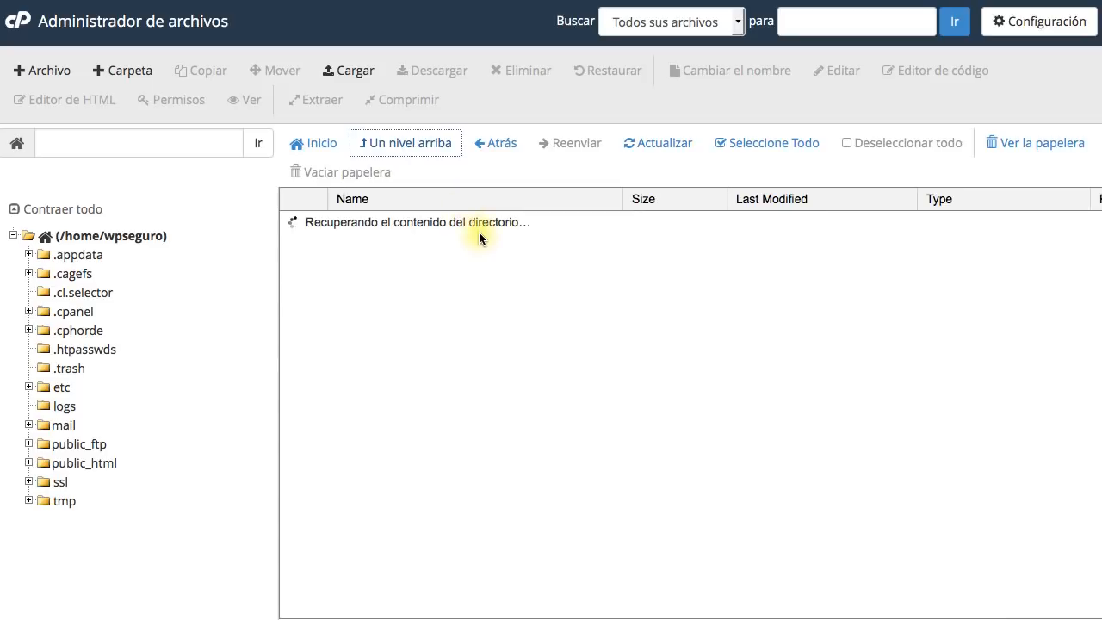
pyautogui.scroll(-3, 397, 343)
pyautogui.click(411, 341)
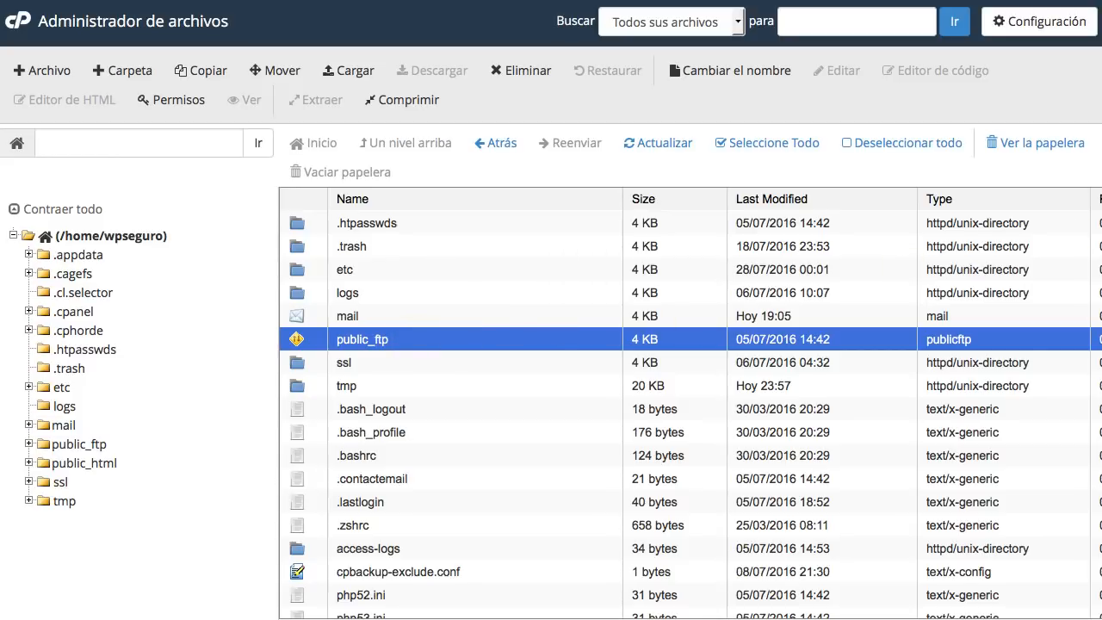
# Step: Bring the Finder window over the file manager and navigate back from encelado_wp to the backups folder
pyautogui.moveTo(1101, 115); pyautogui.dragTo(740, 80)
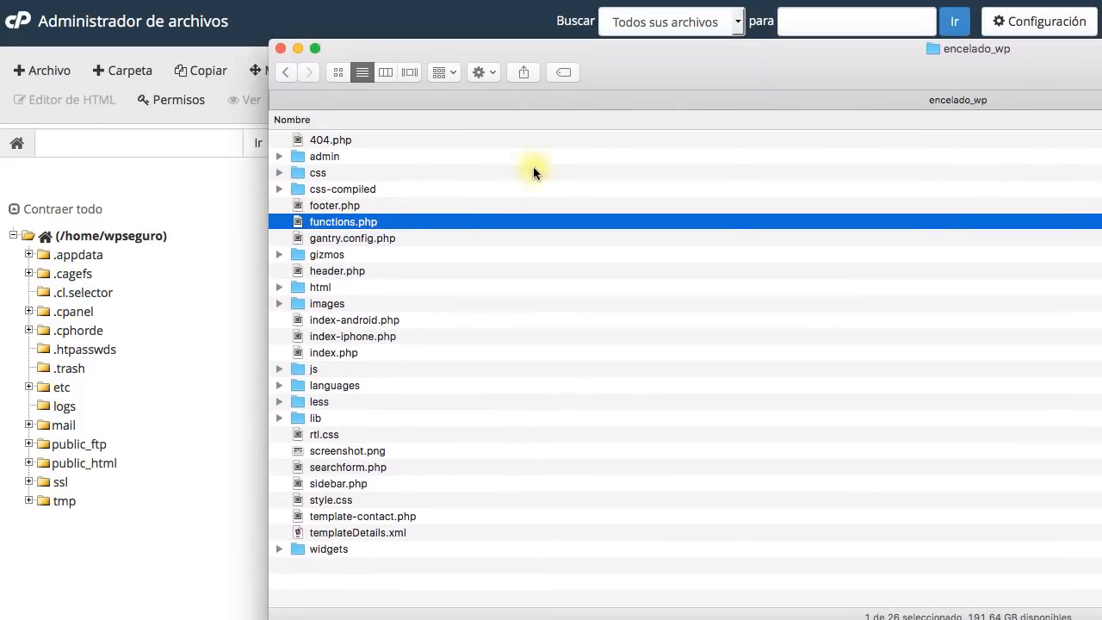
pyautogui.click(285, 73)
pyautogui.click(286, 73)
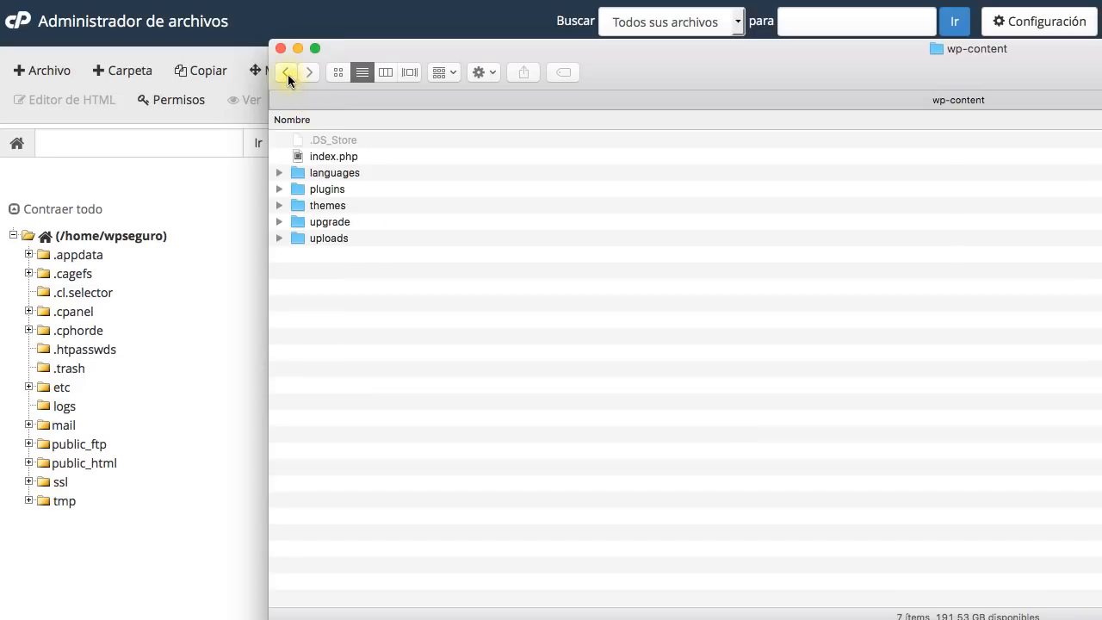
pyautogui.click(285, 73)
pyautogui.click(285, 73)
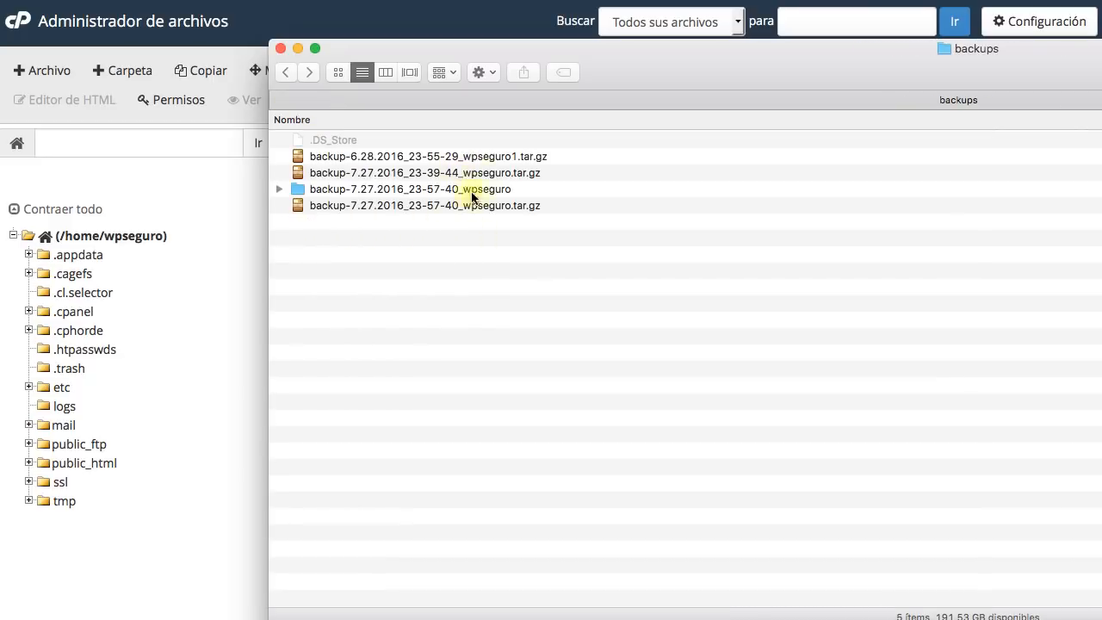
# Step: Open the backup-7.27.2016_23-57-40_wpseguro folder in Finder and enter its homedir folder
pyautogui.click(483, 171)
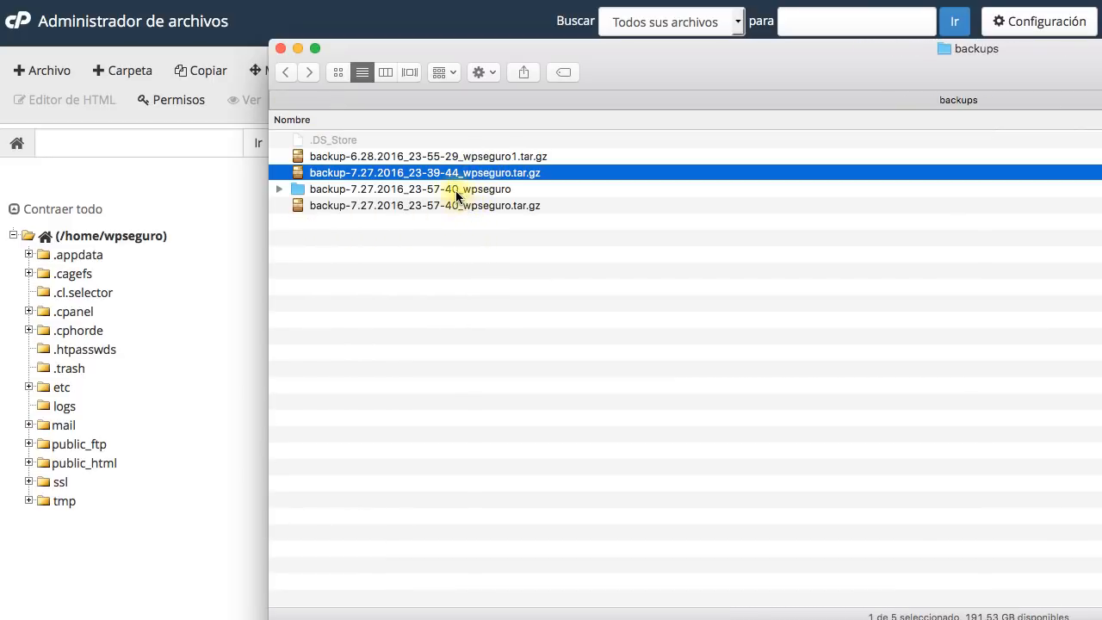
pyautogui.click(456, 190)
pyautogui.doubleClick(456, 190)
pyautogui.scroll(-5, 403, 220)
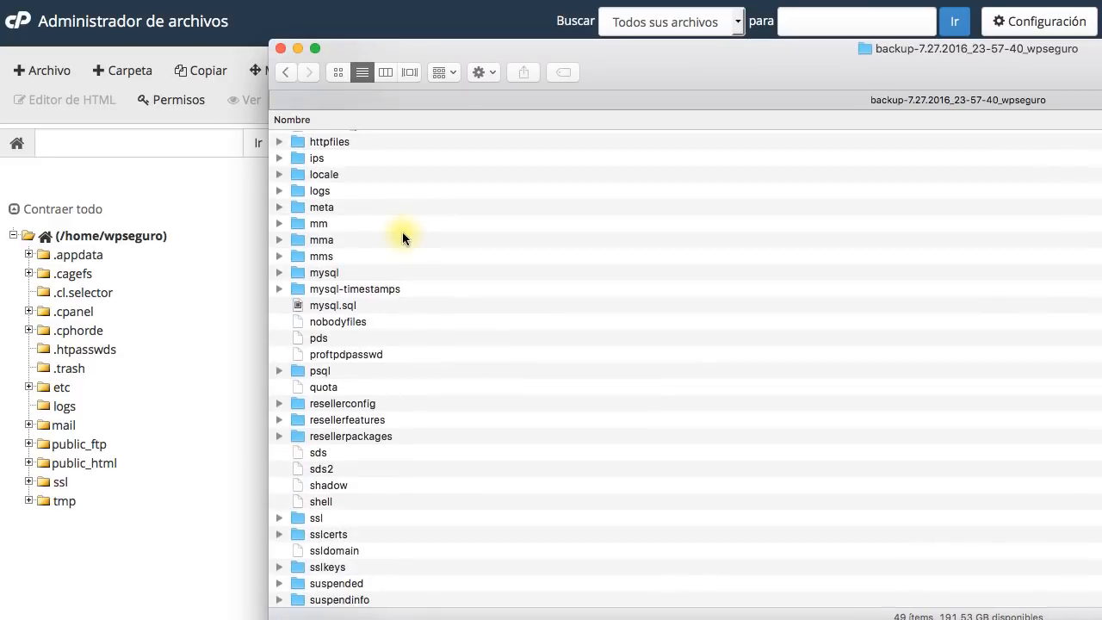
pyautogui.scroll(5, 401, 245)
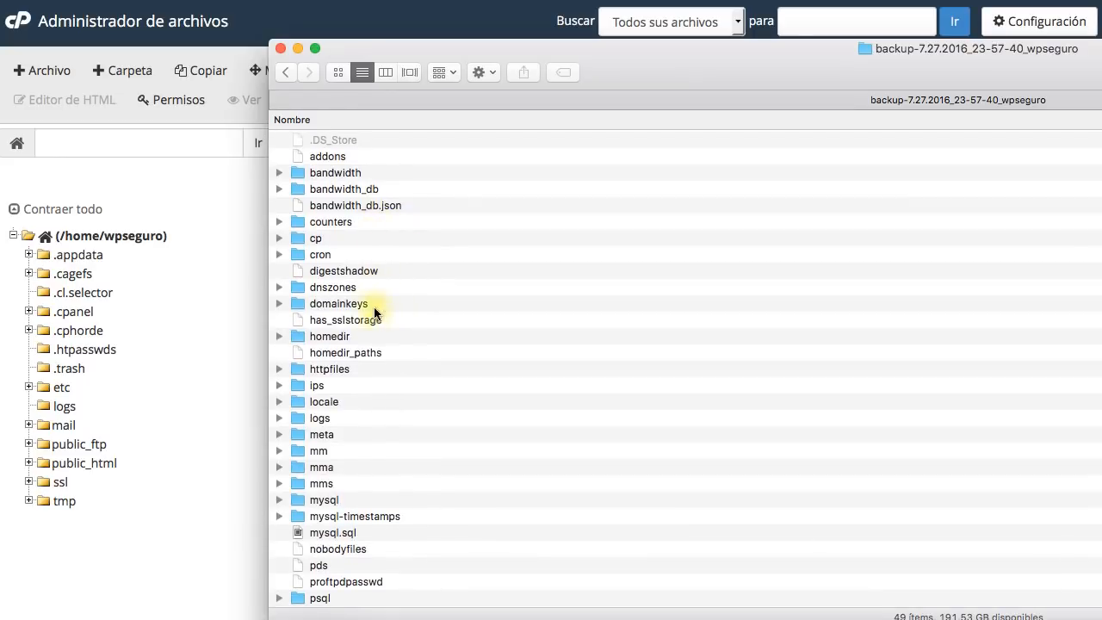
pyautogui.doubleClick(381, 337)
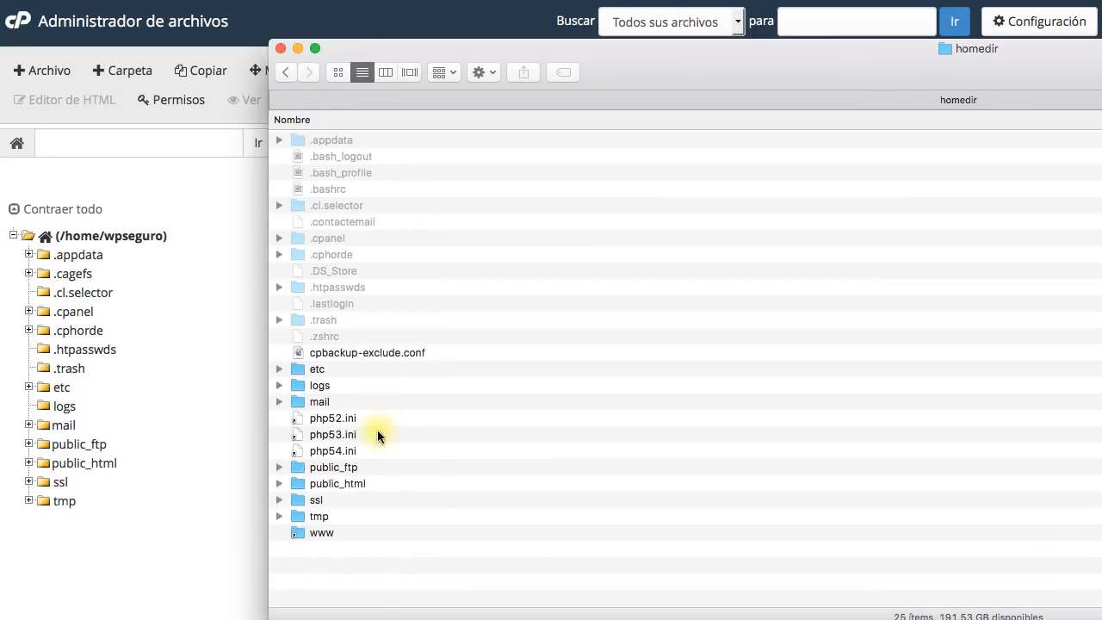
# Step: Compress the public_html folder in the backup's homedir into a zip archive
pyautogui.click(367, 483)
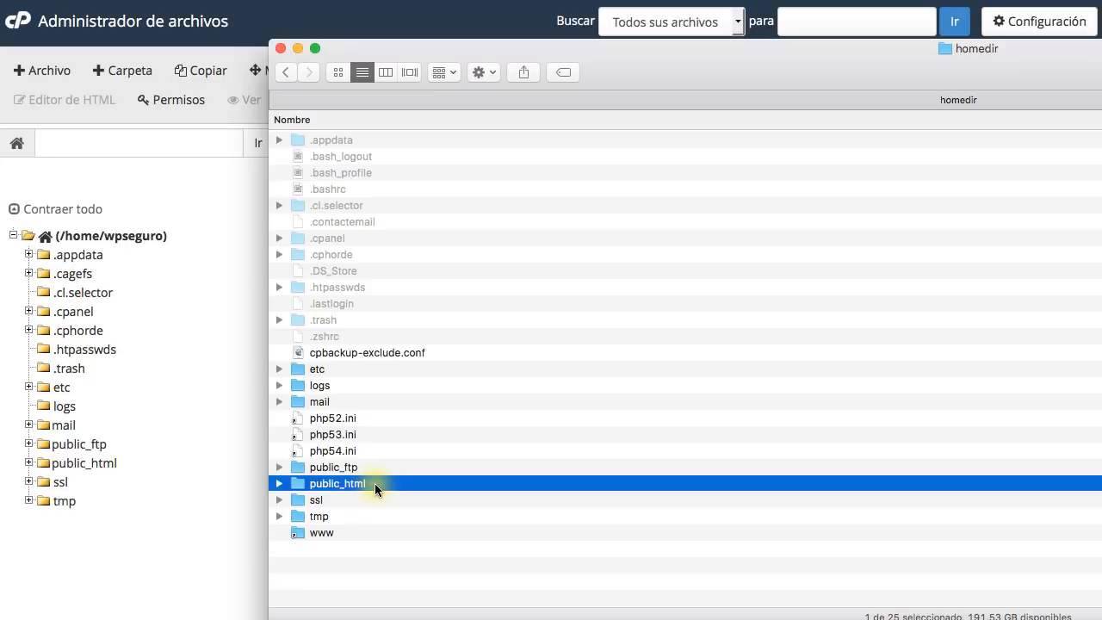
pyautogui.rightClick(374, 483)
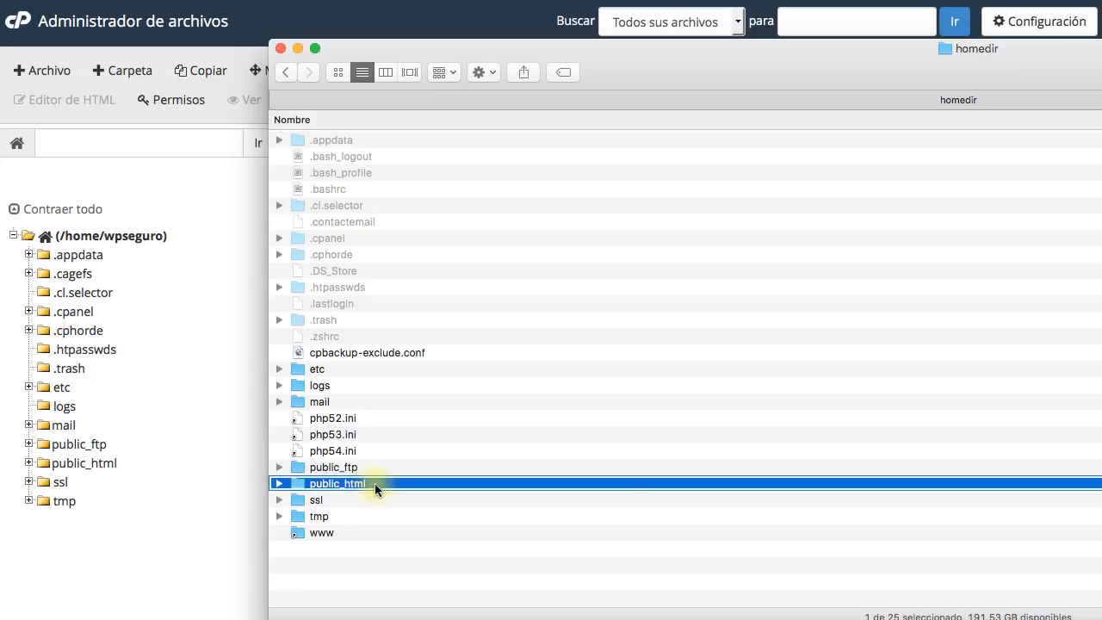
pyautogui.click(587, 551)
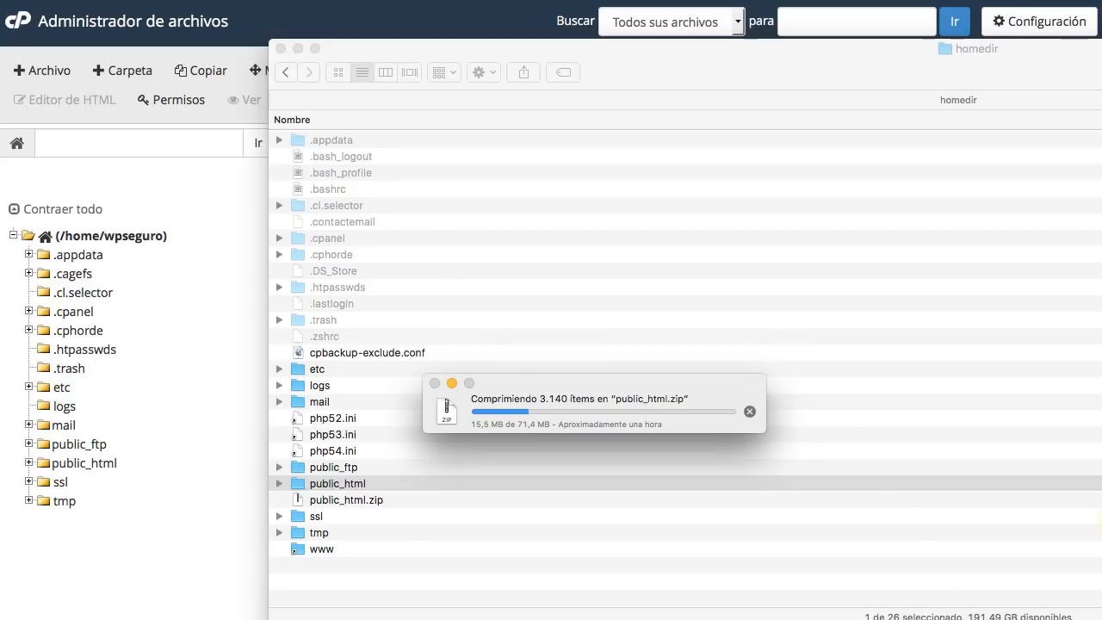
# Step: Upload public_html.zip from the backup's homedir folder to /home/wpseguro through the cPanel file manager
pyautogui.click(387, 500)
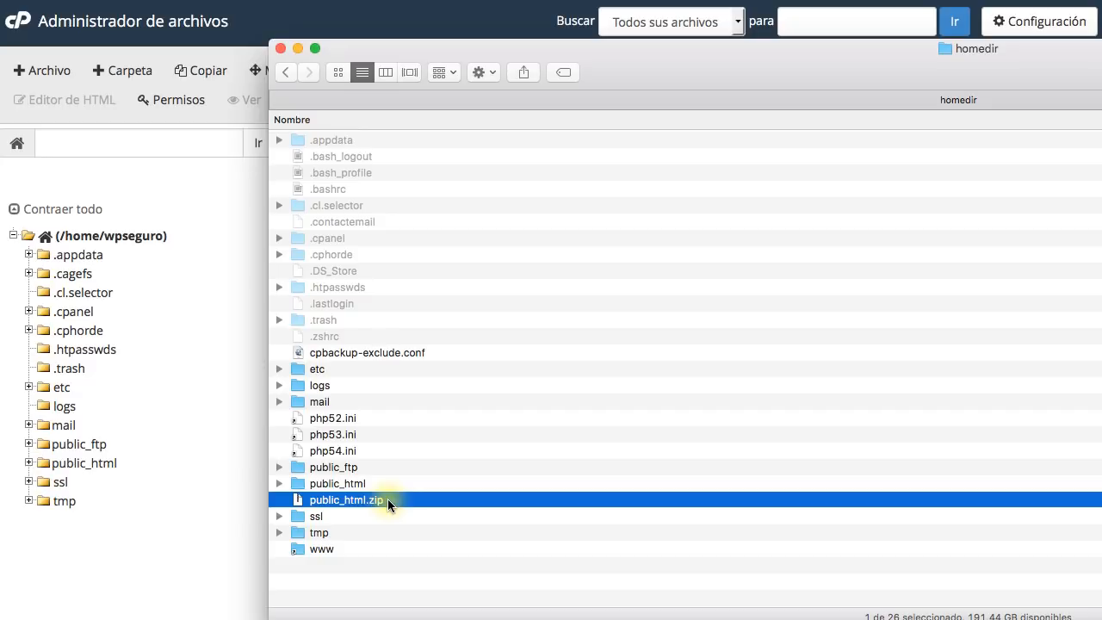
pyautogui.click(193, 178)
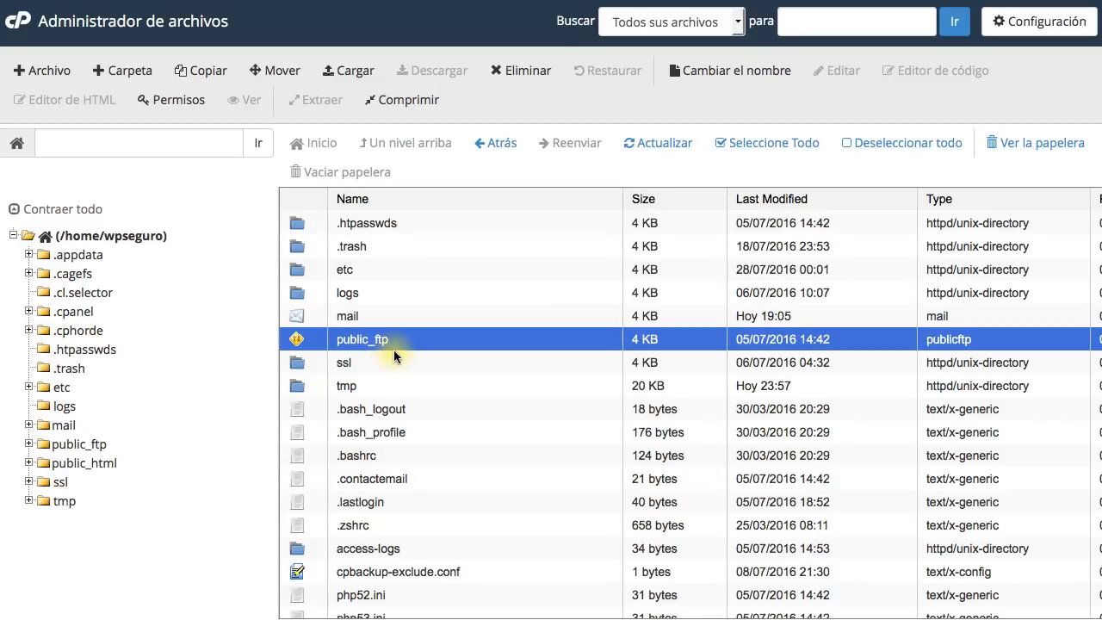
pyautogui.hscroll(1, 394, 355)
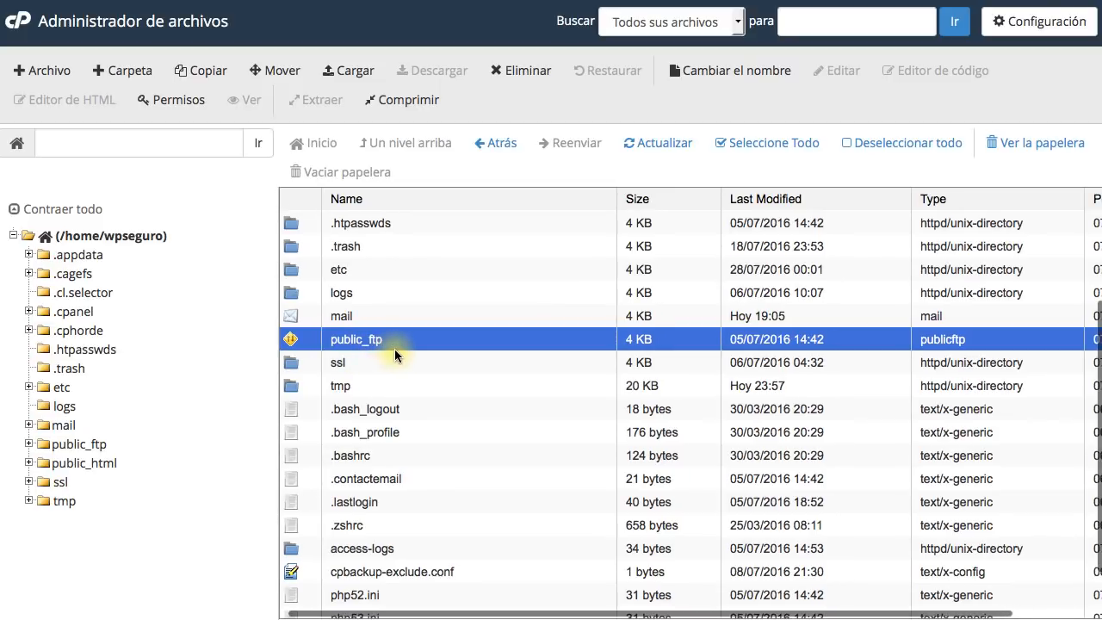
pyautogui.hscroll(-1, 394, 349)
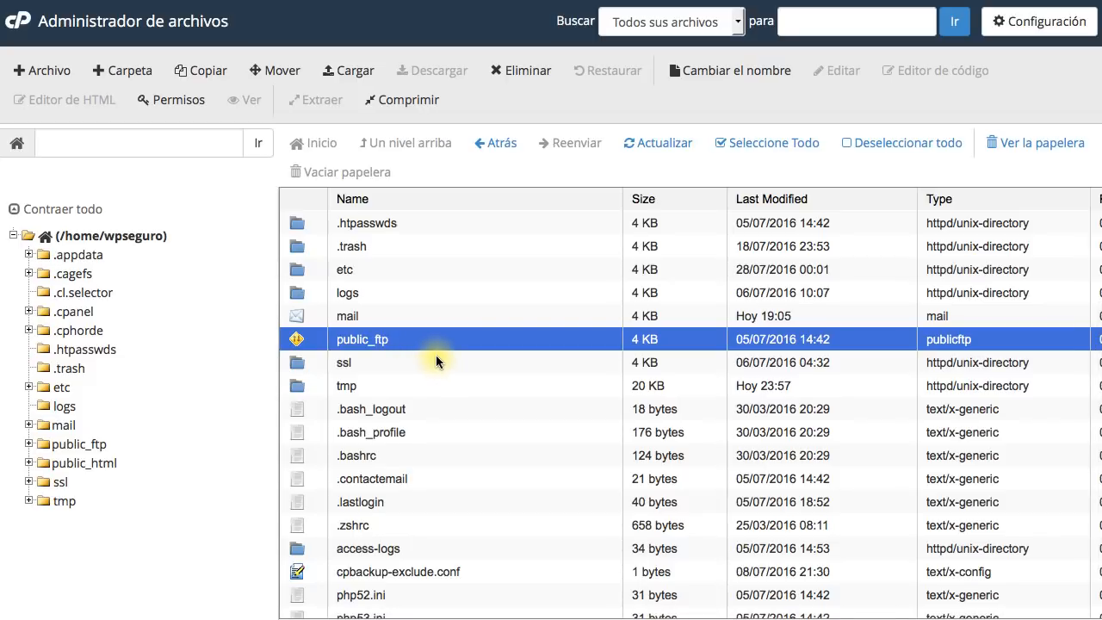
pyautogui.click(356, 71)
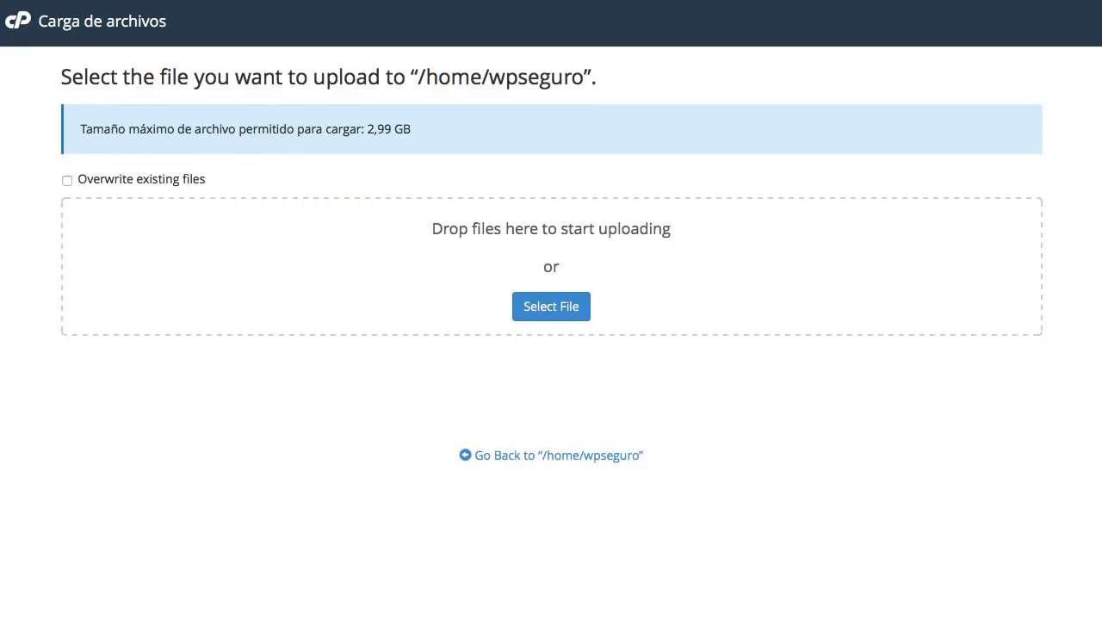
pyautogui.press('super+Tab')
pyautogui.moveTo(434, 54); pyautogui.dragTo(845, 57)
pyautogui.moveTo(745, 511); pyautogui.dragTo(243, 444)
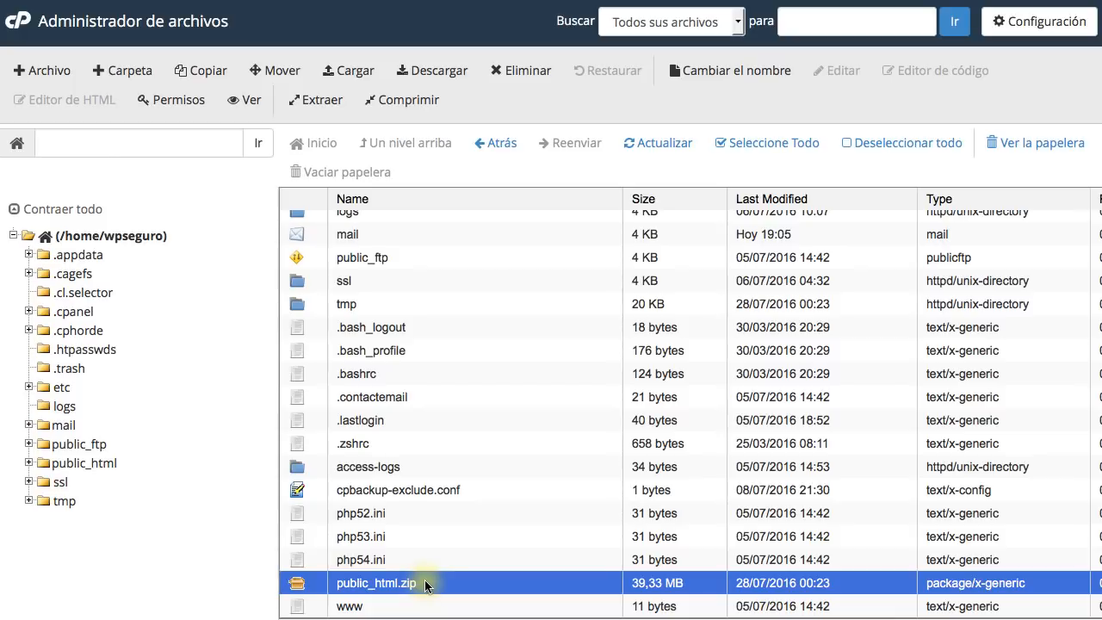
# Step: Extract public_html.zip into the account's home directory and close the extraction results
pyautogui.rightClick(425, 585)
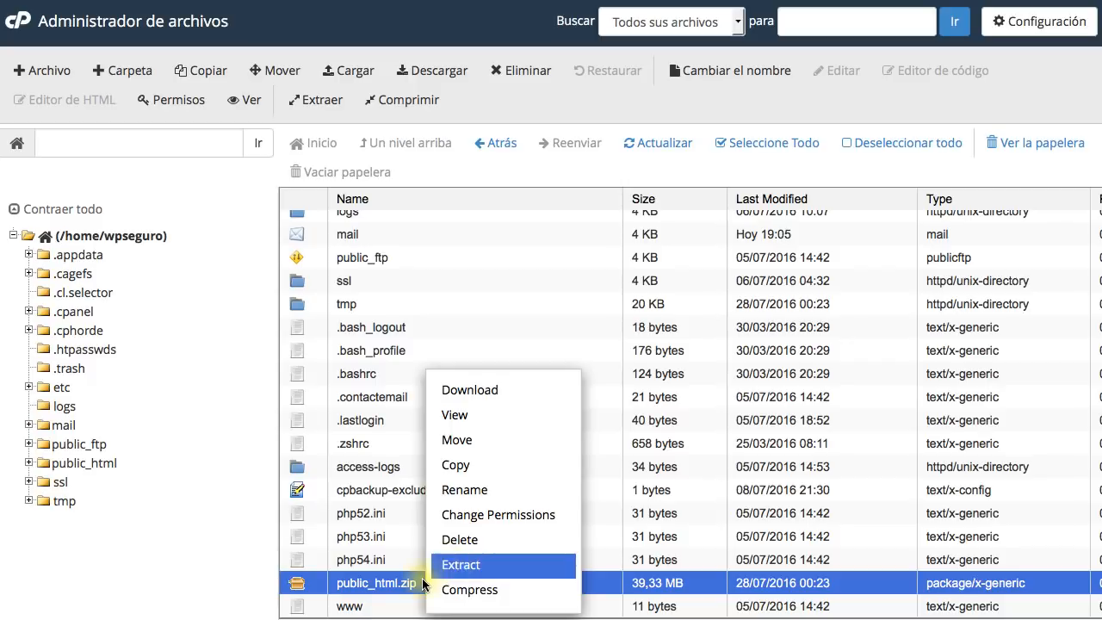
pyautogui.click(371, 585)
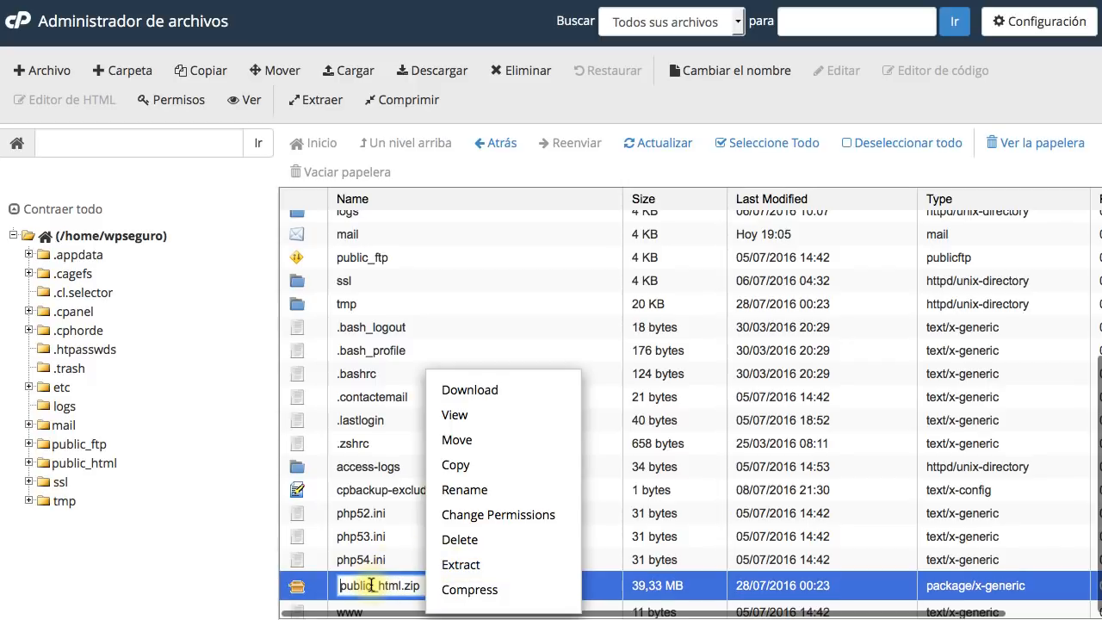
pyautogui.click(603, 575)
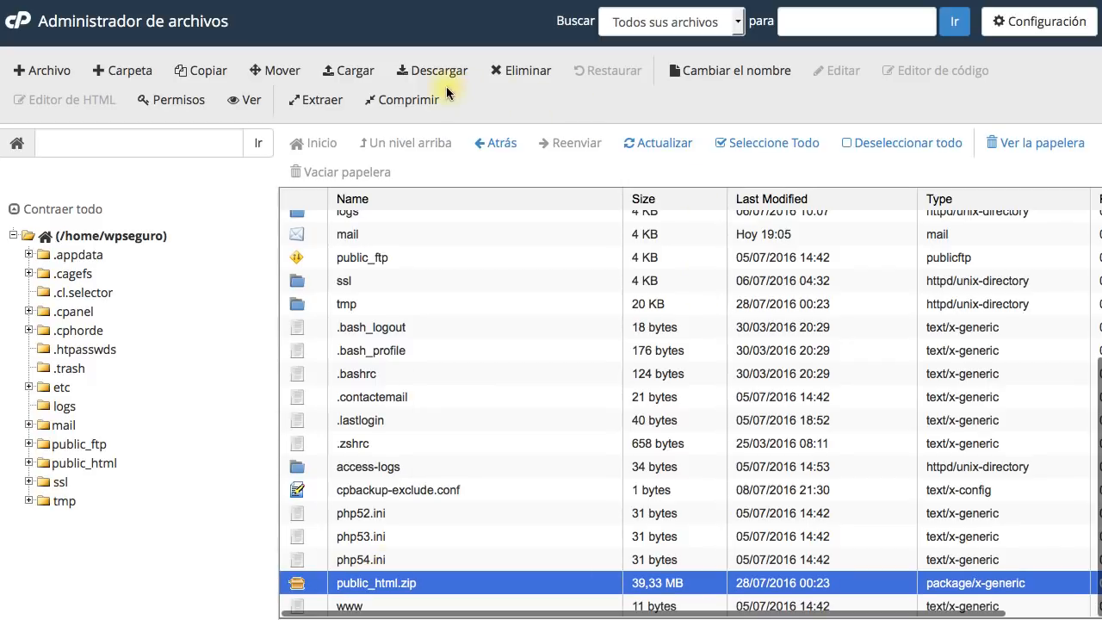
pyautogui.click(324, 102)
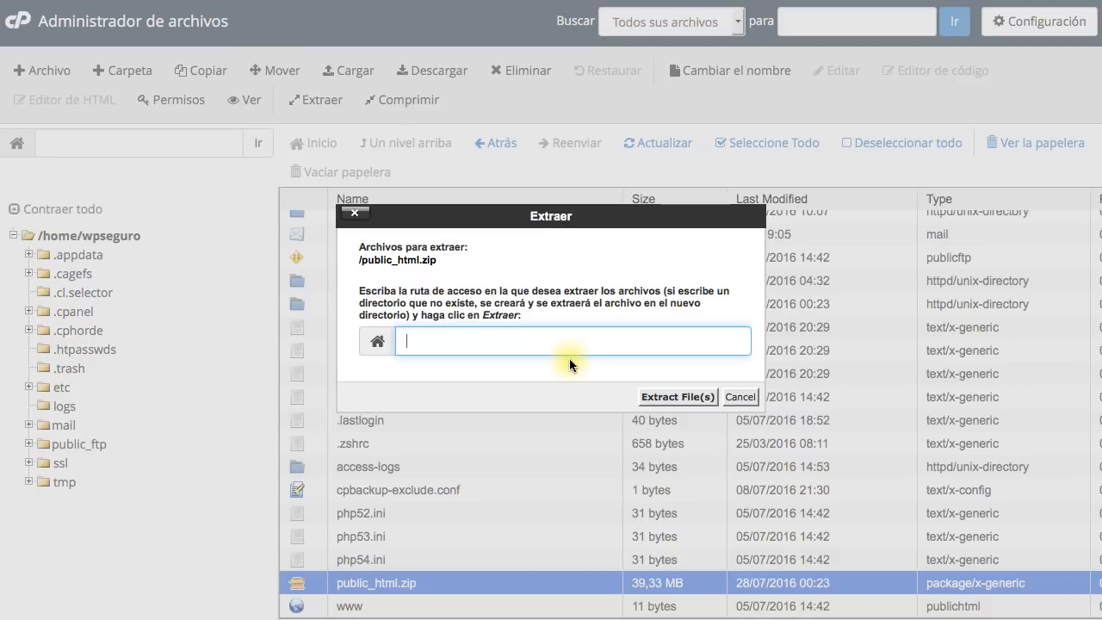
pyautogui.click(674, 399)
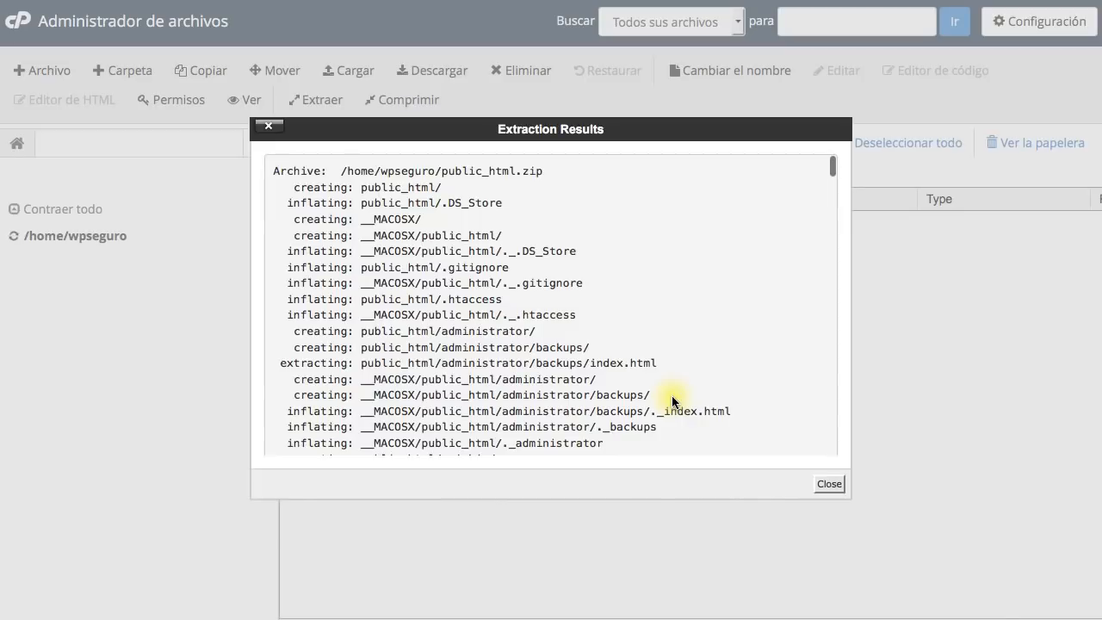
pyautogui.scroll(-20, 625, 279)
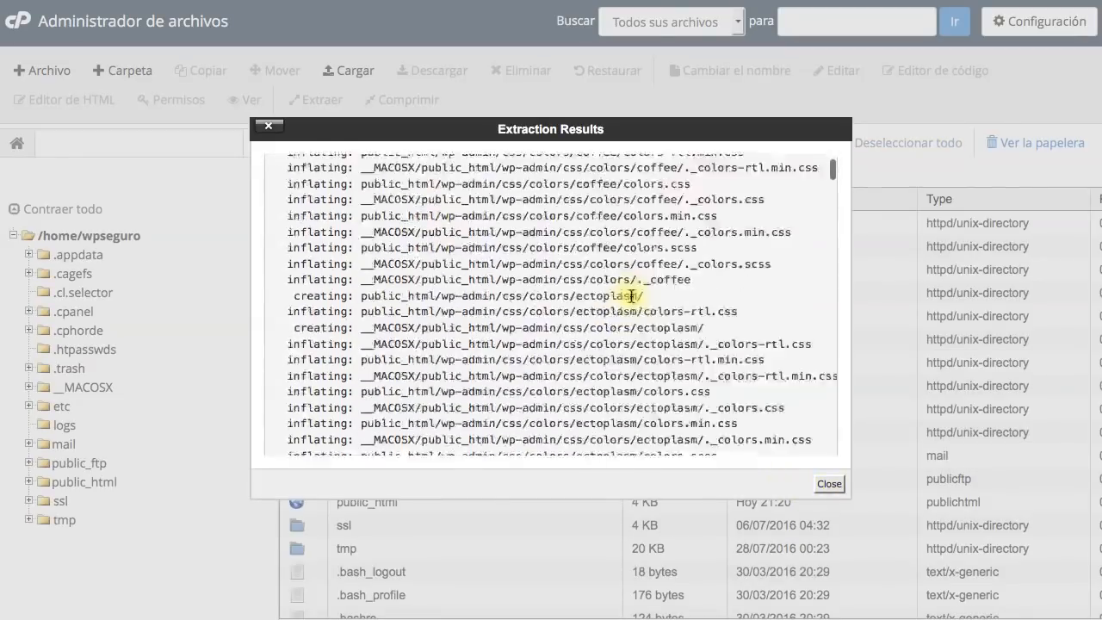
pyautogui.click(829, 484)
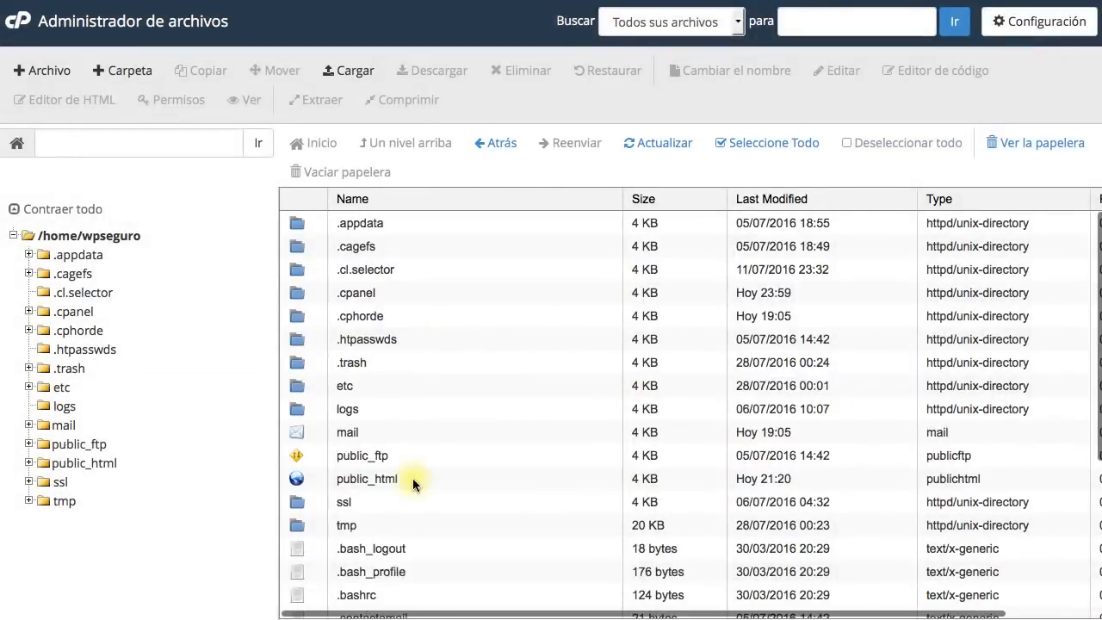
# Step: Check the permissions of the restored public_html folder and open it to review its files
pyautogui.click(444, 477)
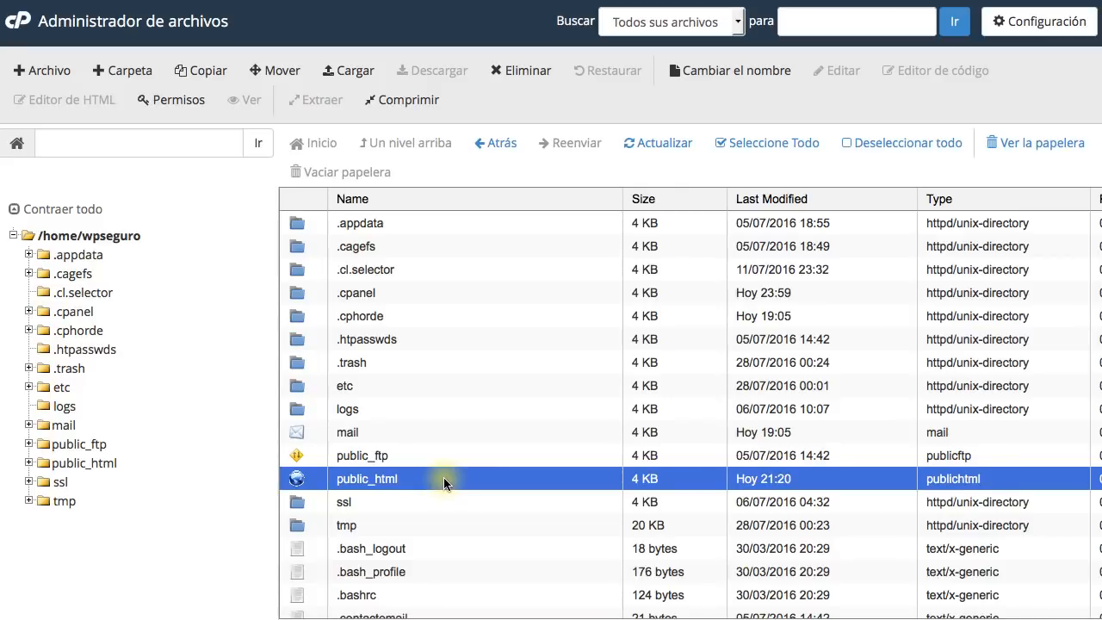
pyautogui.hscroll(3, 444, 479)
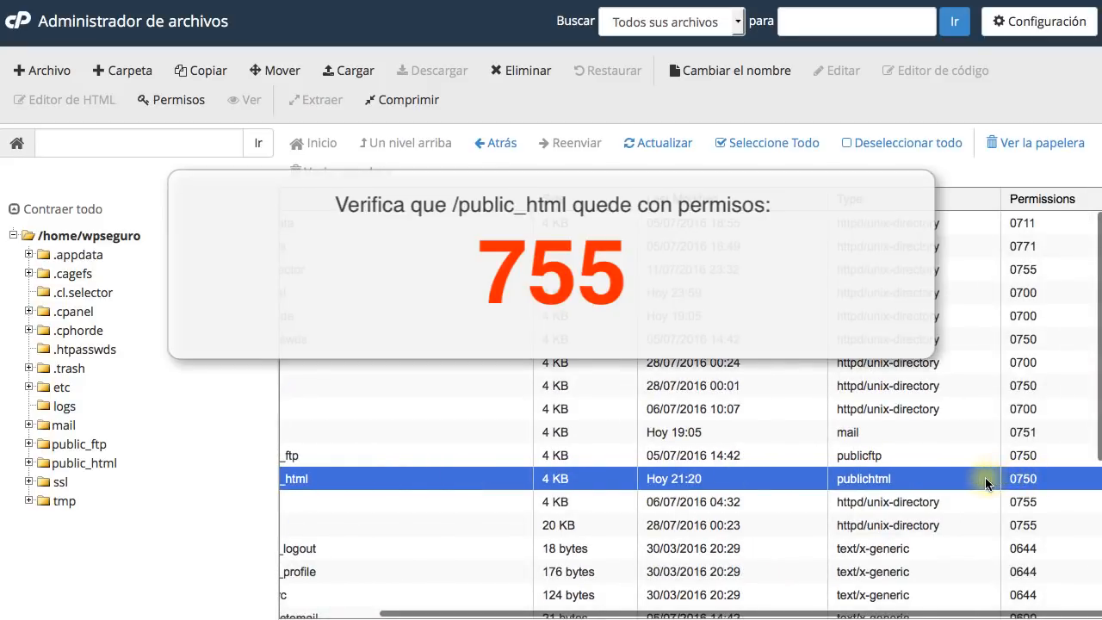
pyautogui.hscroll(-3, 602, 484)
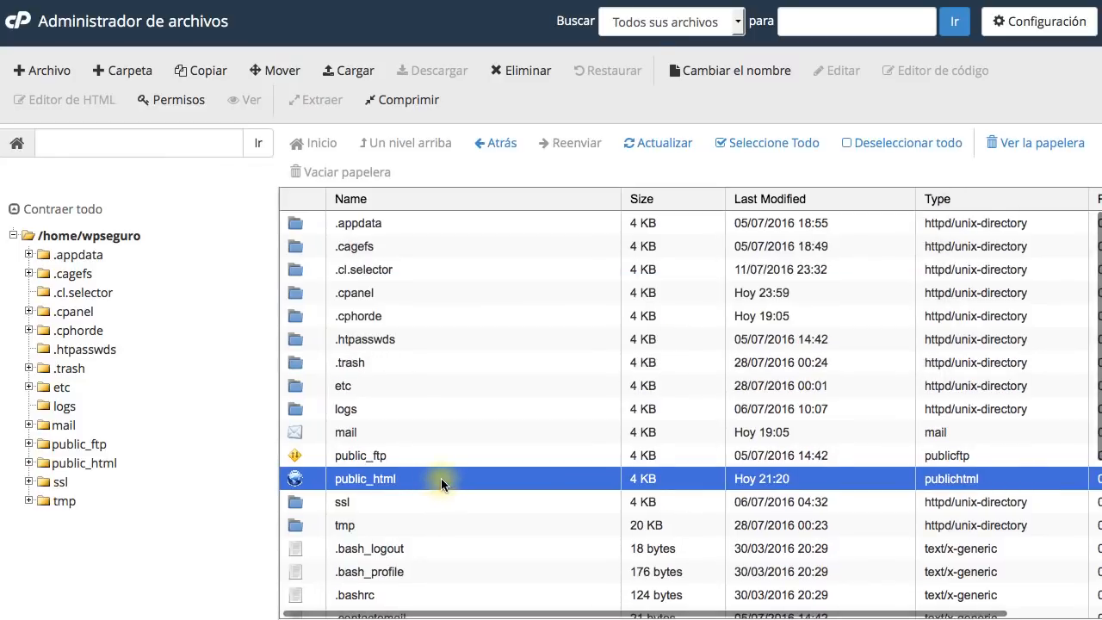
pyautogui.doubleClick(441, 478)
pyautogui.scroll(-5, 489, 302)
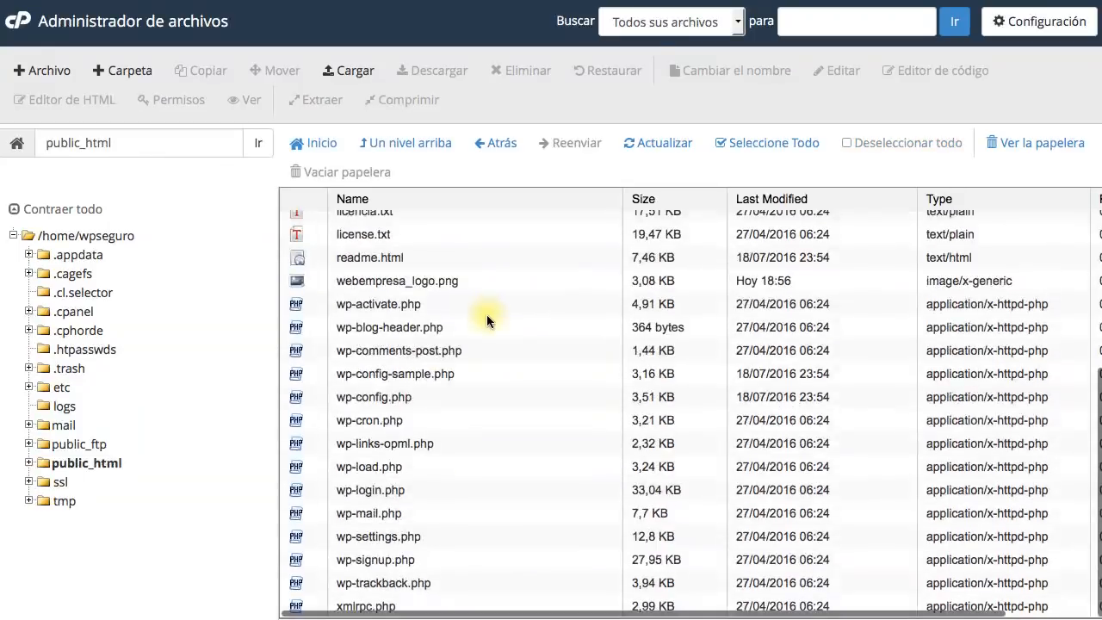
pyautogui.scroll(5, 489, 391)
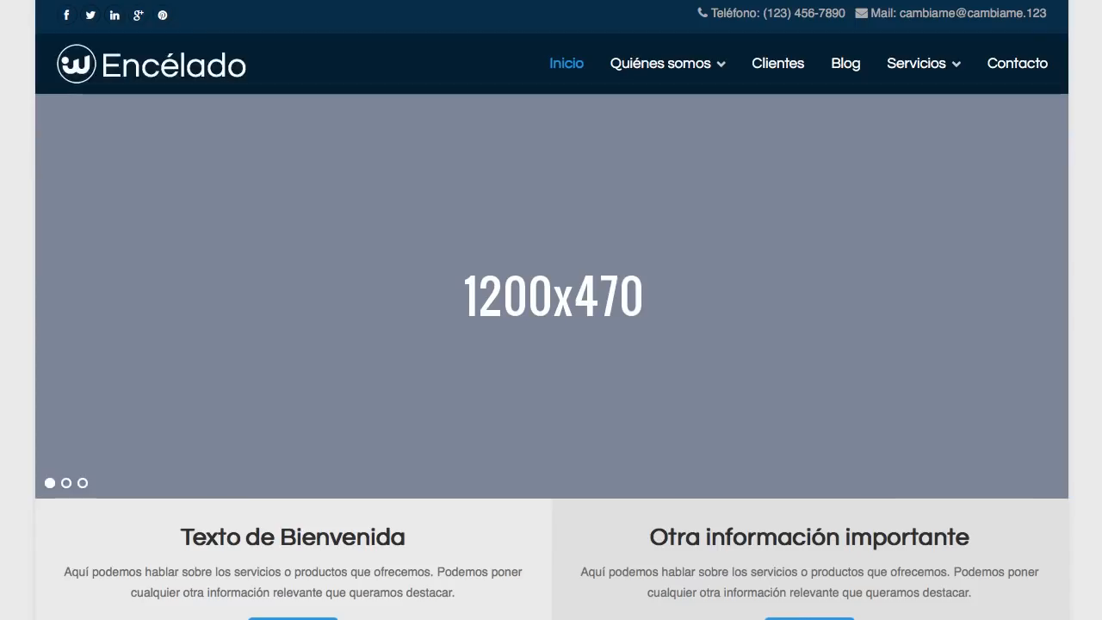
# Step: Browse the website's home page and Clientes page to check that the content loads
pyautogui.scroll(-15, 658, 199)
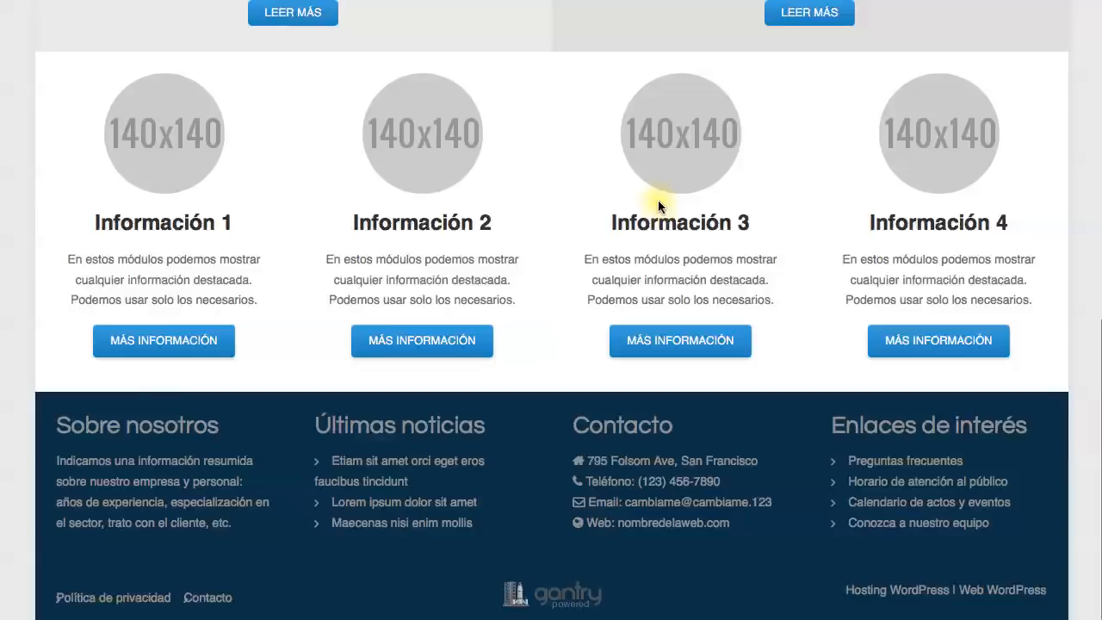
pyautogui.scroll(15, 658, 200)
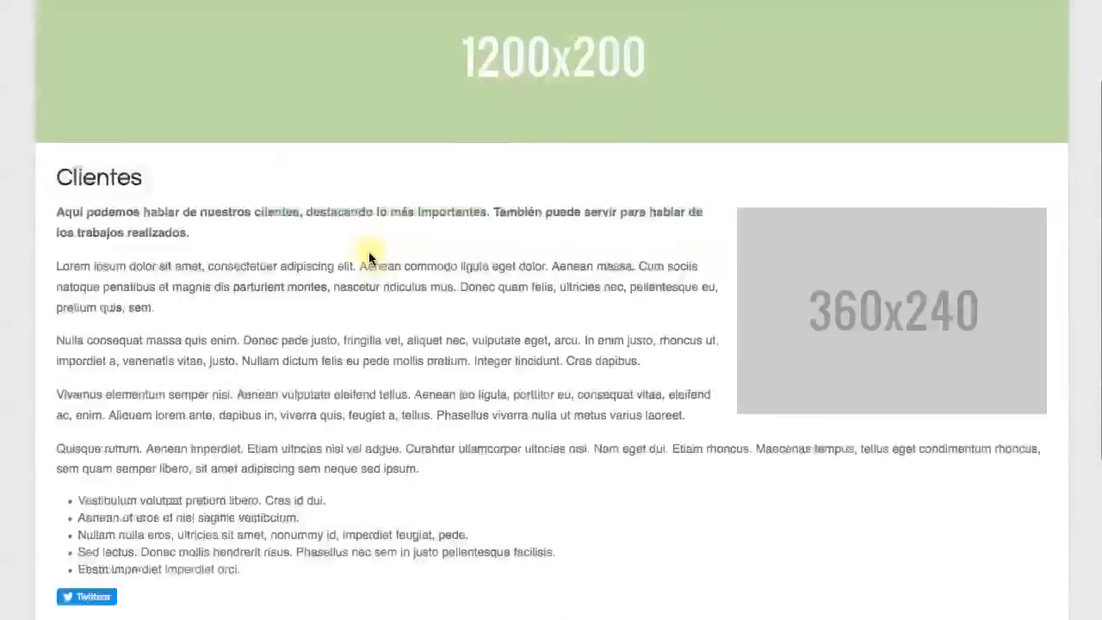
pyautogui.scroll(-10, 368, 251)
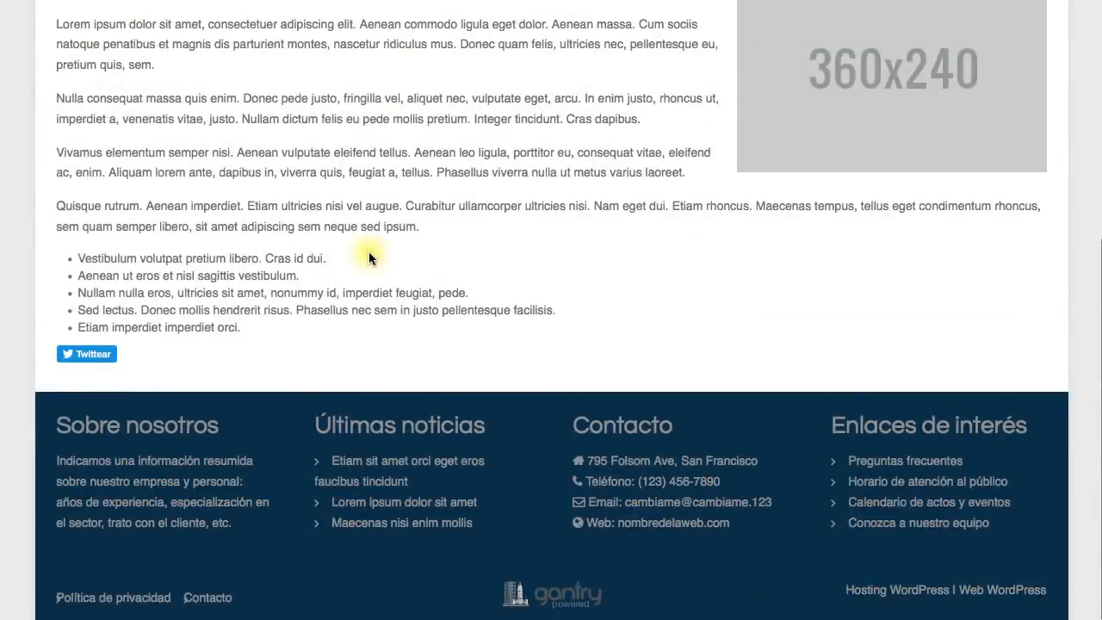
pyautogui.scroll(15, 387, 245)
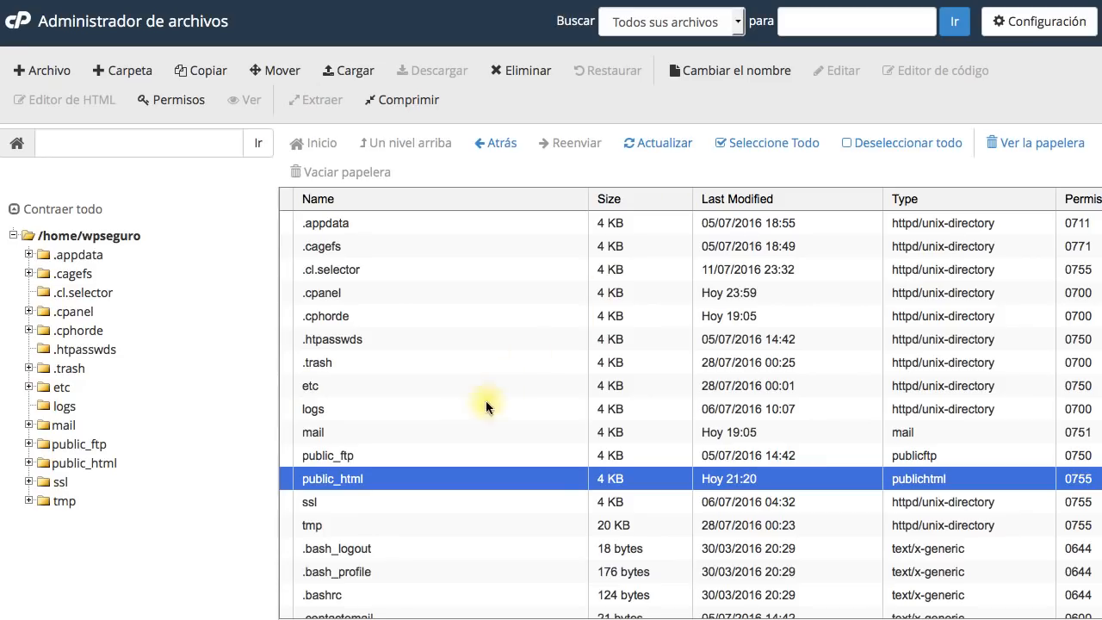
# Step: Bring the Finder window over the file manager, review the files in the backup's public_html folder, and return to homedir
pyautogui.hscroll(-1, 419, 465)
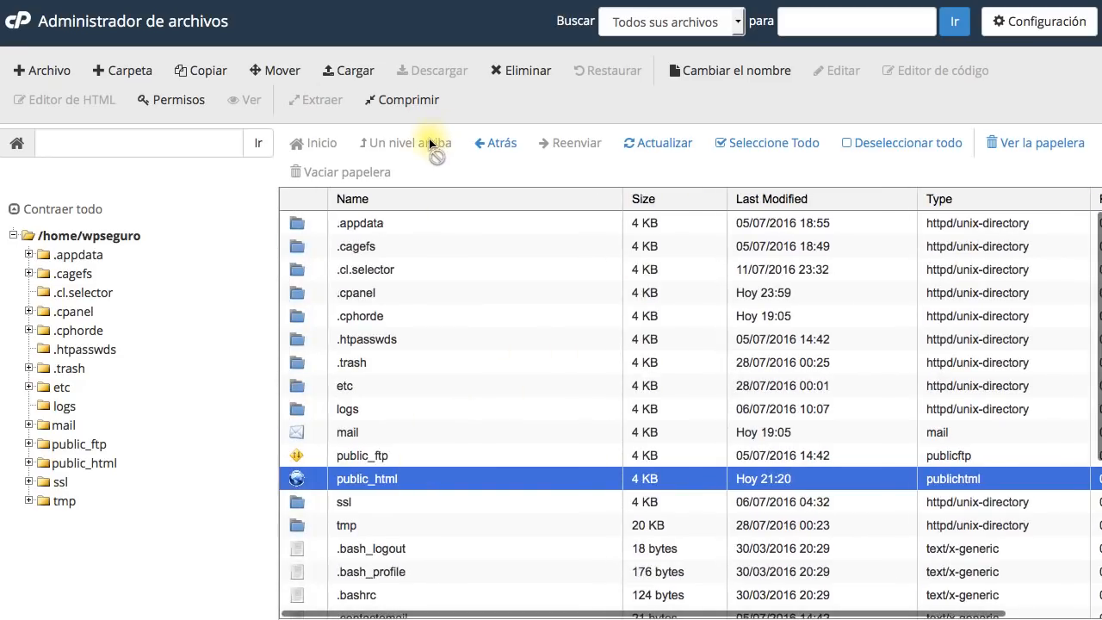
pyautogui.scroll(-2, 444, 426)
pyautogui.scroll(2, 434, 344)
pyautogui.scroll(-2, 433, 343)
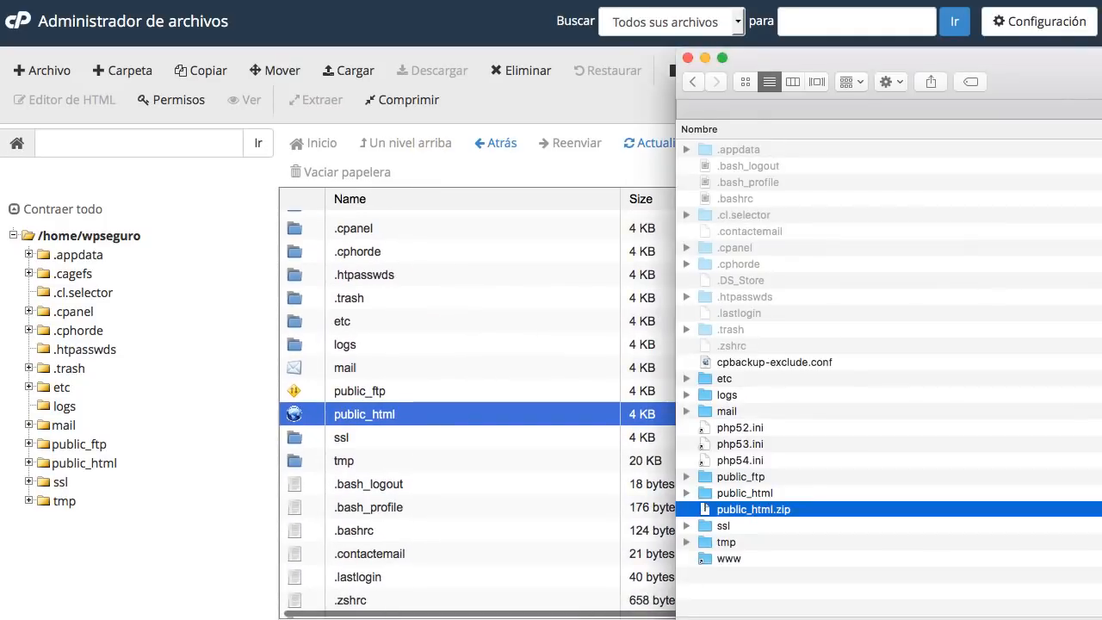
pyautogui.moveTo(1101, 70); pyautogui.dragTo(841, 35)
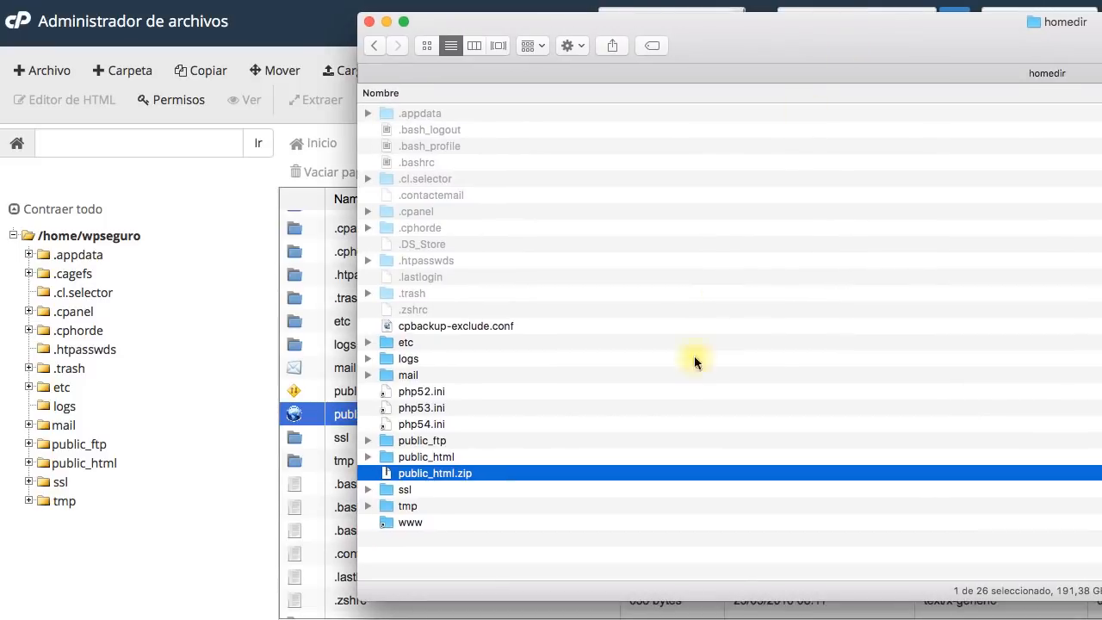
pyautogui.doubleClick(492, 458)
pyautogui.scroll(2, 502, 299)
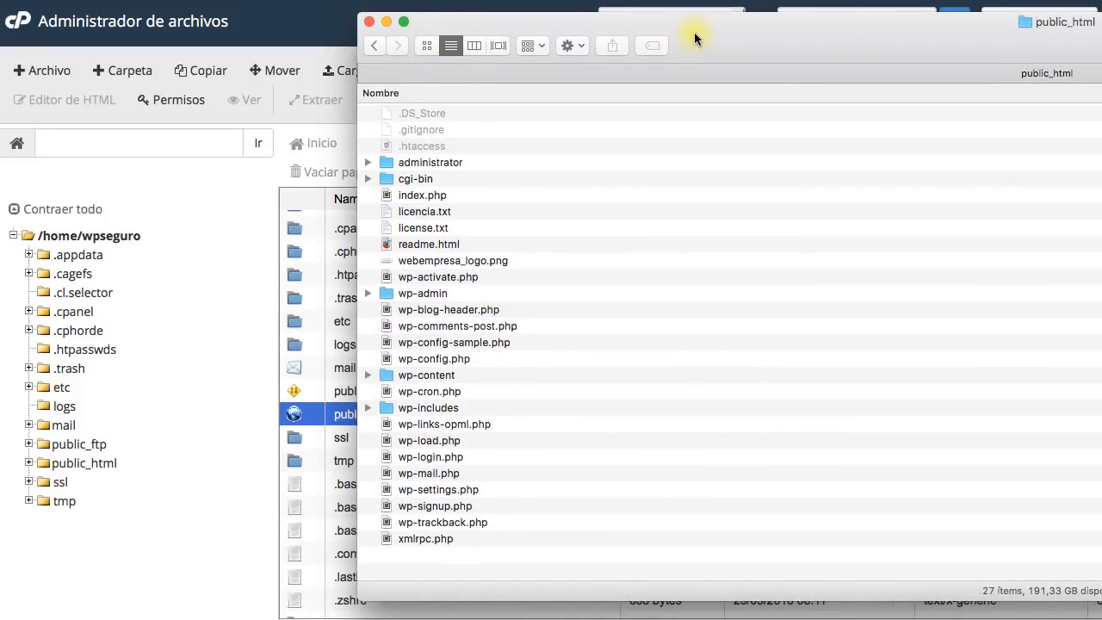
pyautogui.moveTo(710, 33); pyautogui.dragTo(682, 46)
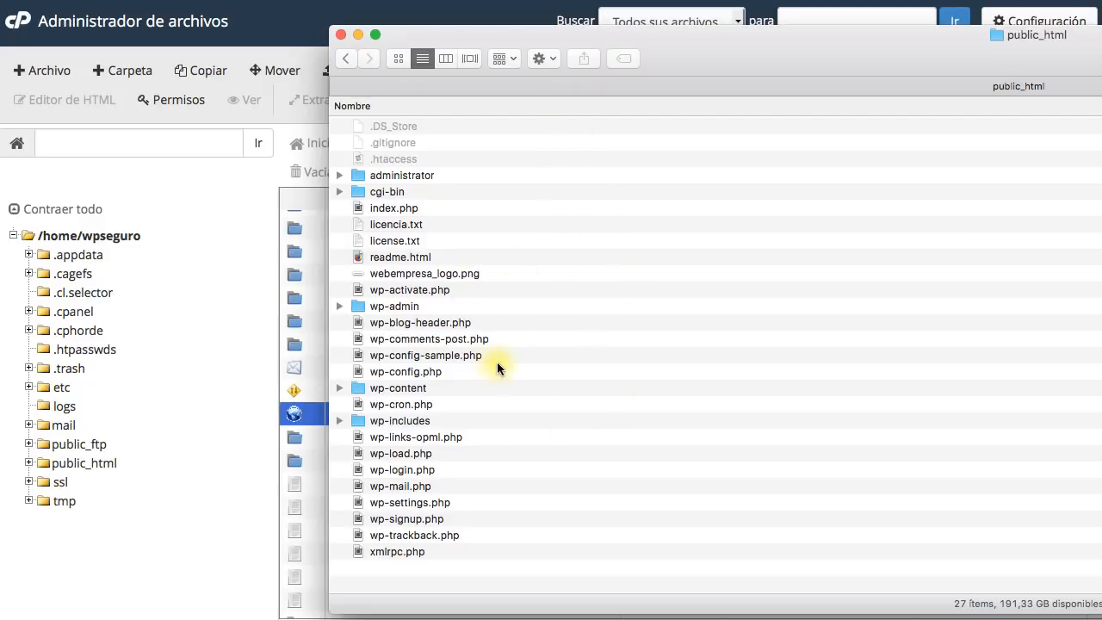
pyautogui.click(345, 57)
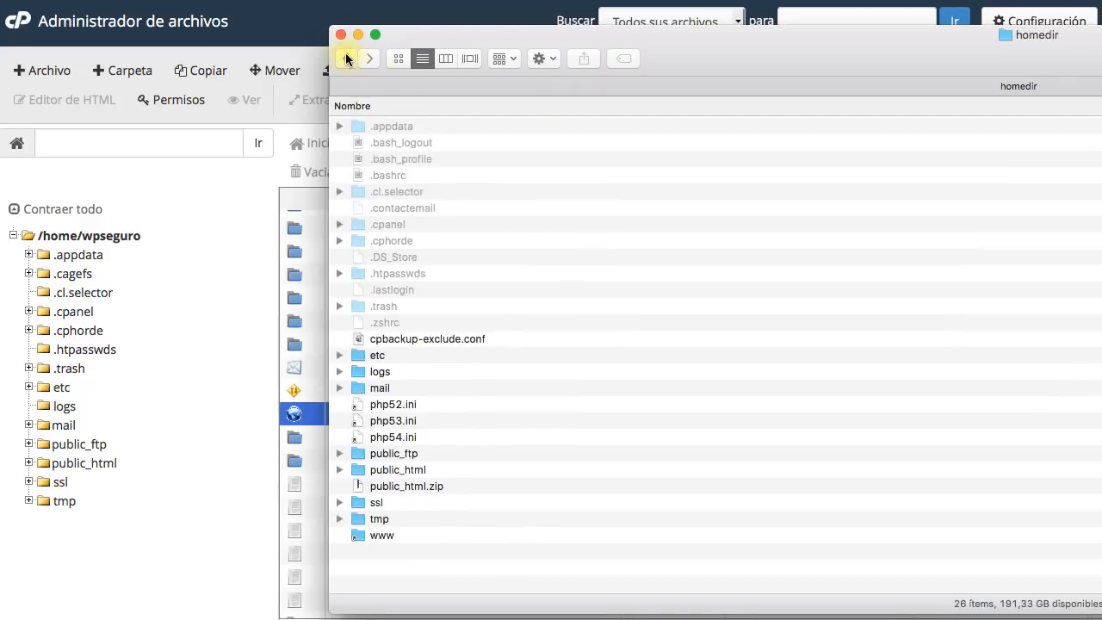
# Step: Open the backup's mysql folder in Finder and locate the site's database dump wpseguro_pe2.sql
pyautogui.click(346, 57)
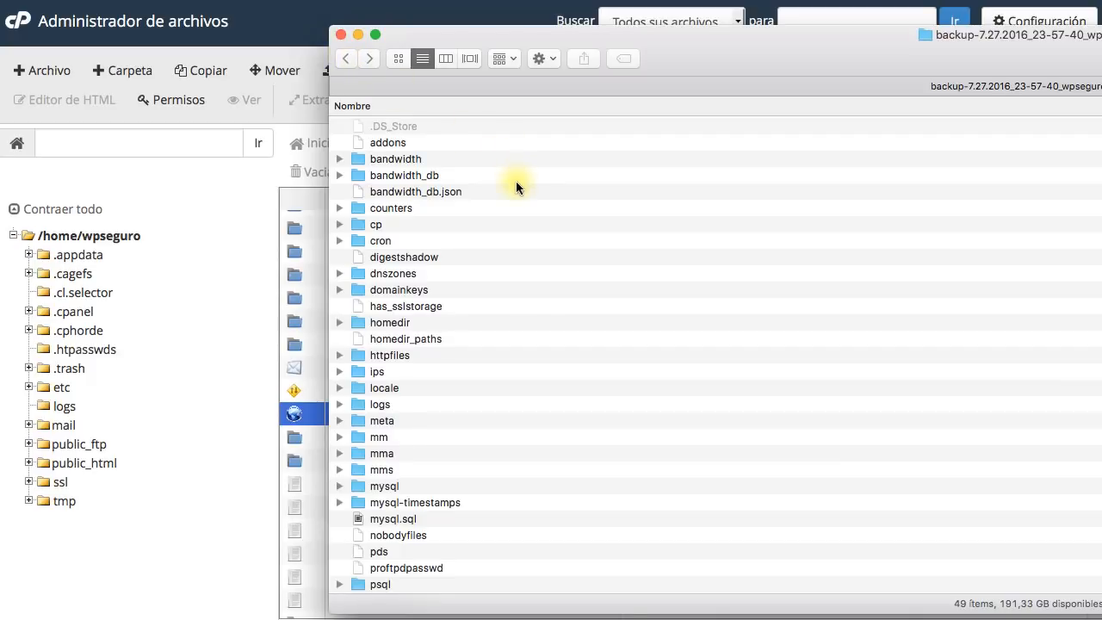
pyautogui.click(414, 488)
pyautogui.doubleClick(422, 488)
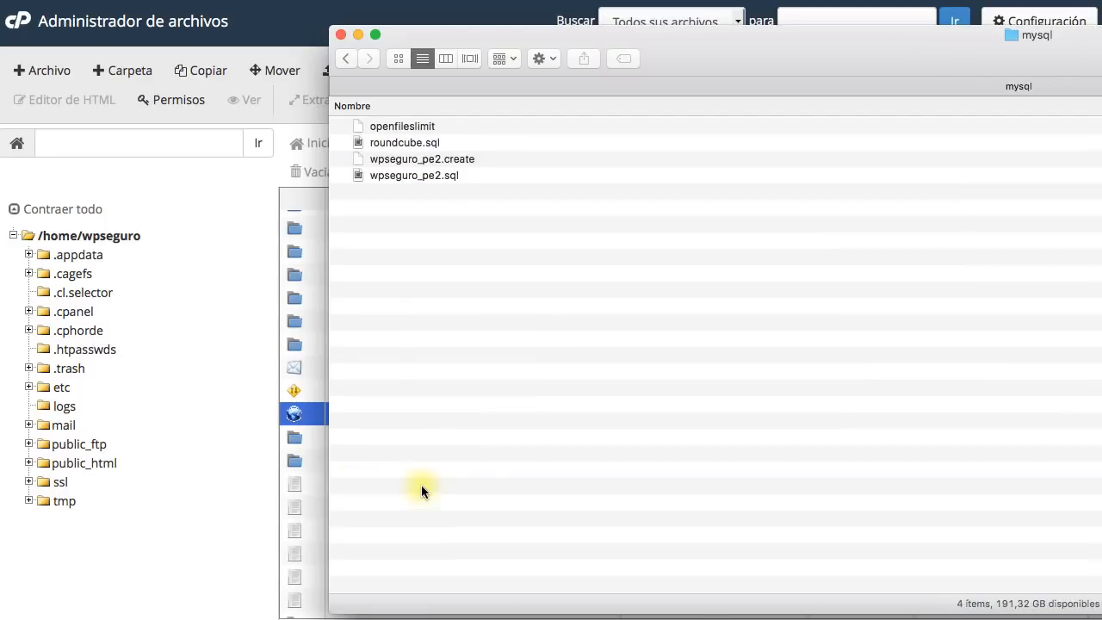
pyautogui.click(434, 141)
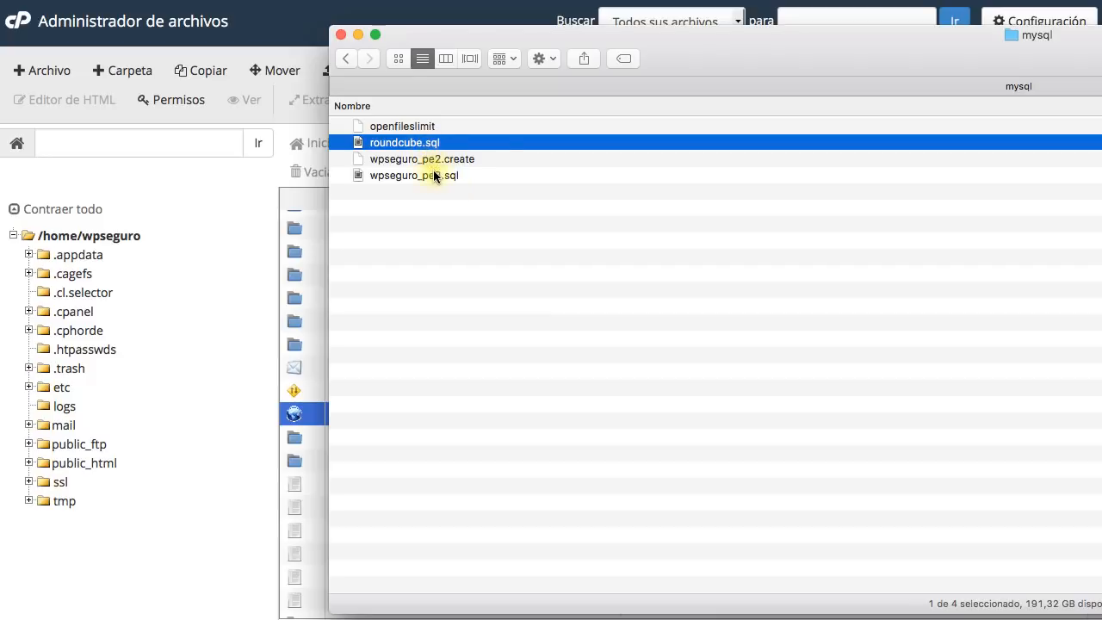
pyautogui.click(435, 177)
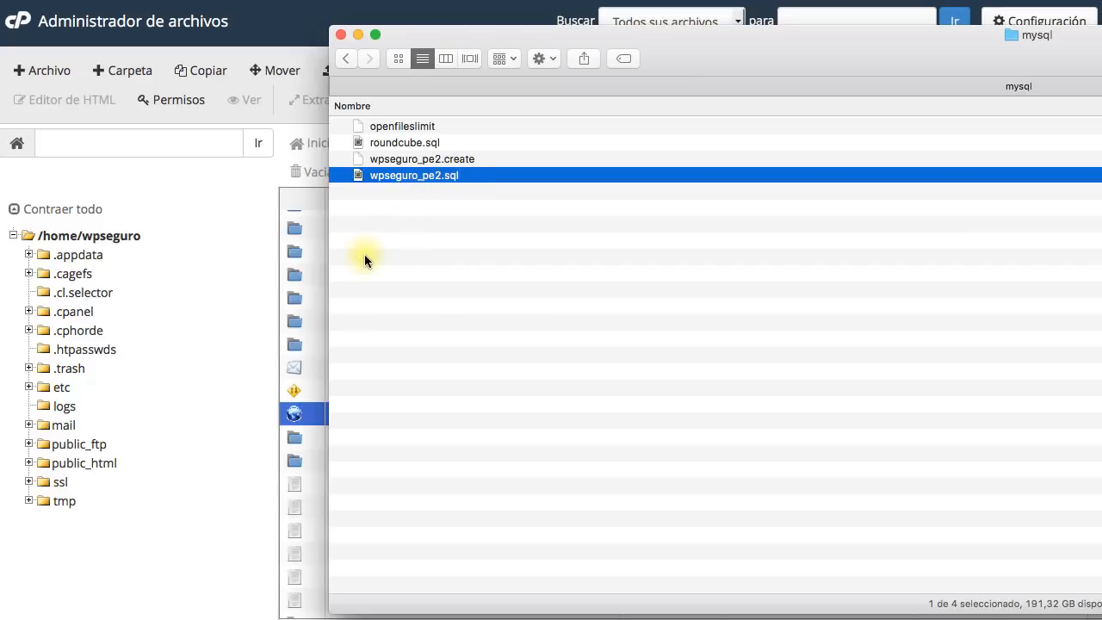
# Step: Switch back to cPanel in the browser, return to its home page and open phpMyAdmin from the databases section
pyautogui.click(251, 426)
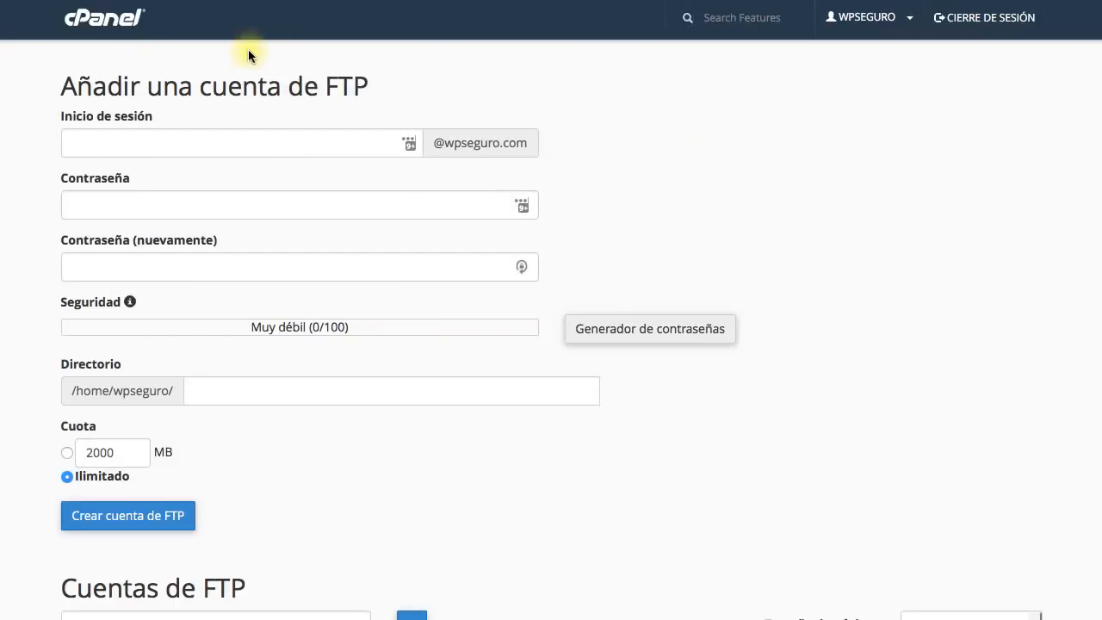
pyautogui.click(98, 25)
pyautogui.scroll(-1, 653, 172)
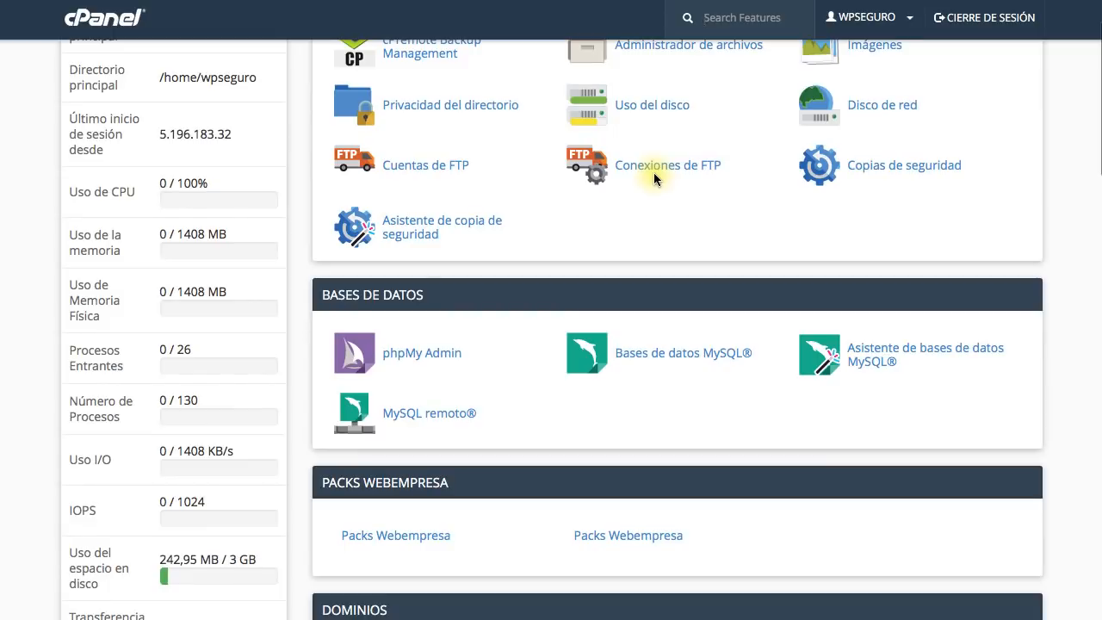
pyautogui.scroll(1, 201, 38)
pyautogui.scroll(-2, 461, 339)
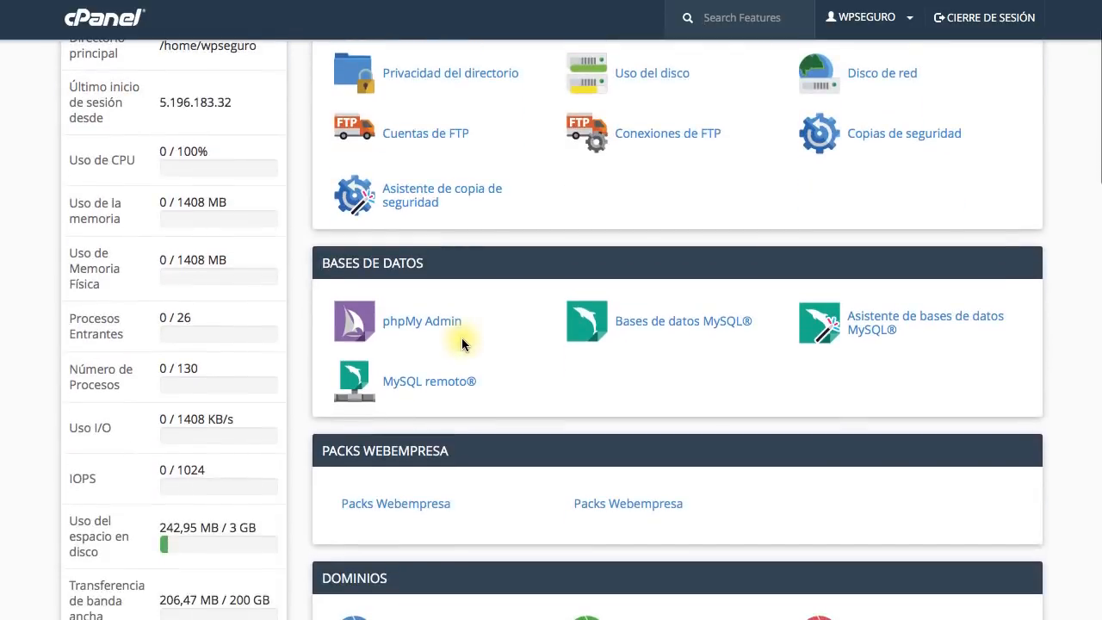
pyautogui.scroll(2, 456, 345)
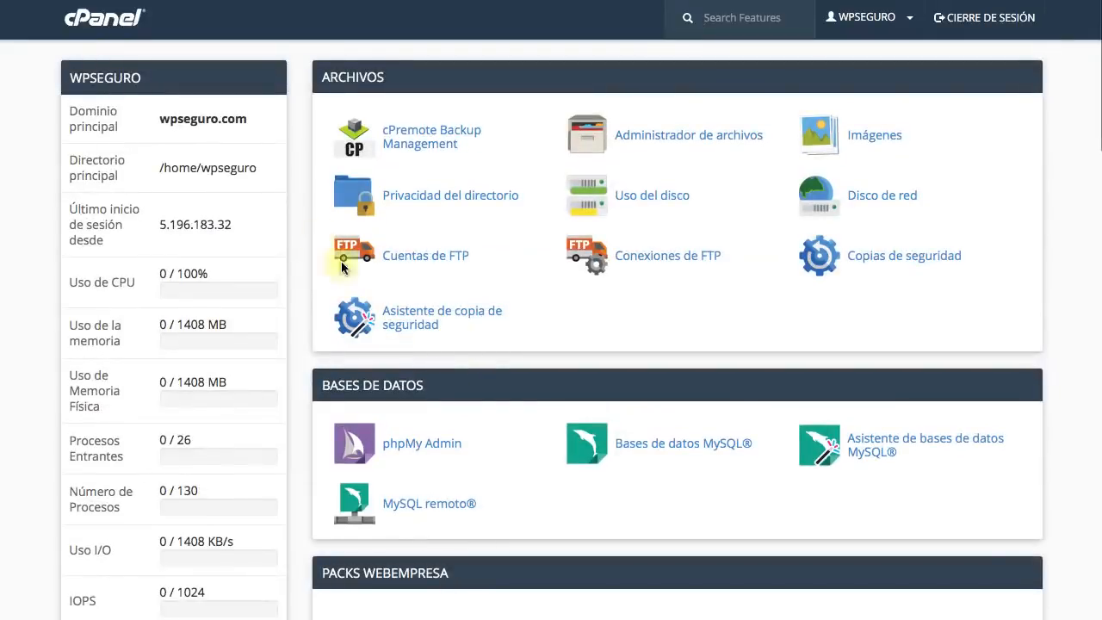
pyautogui.click(421, 444)
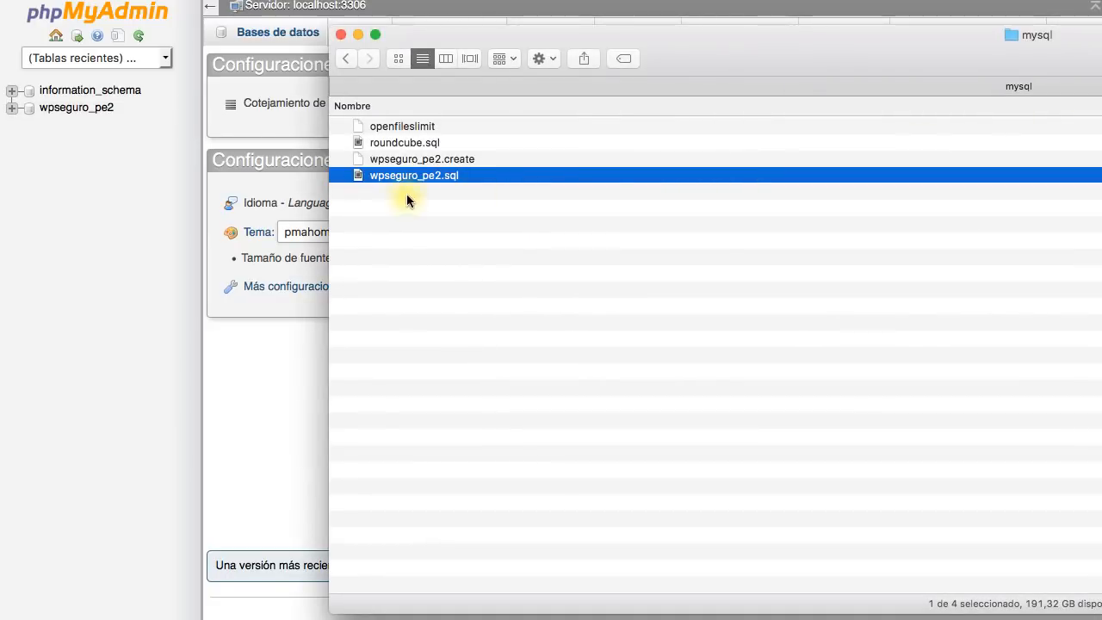
# Step: Open the wpseguro_pe2 database and drop all its tables, confirming the DROP TABLE query
pyautogui.moveTo(430, 179); pyautogui.dragTo(99, 115)
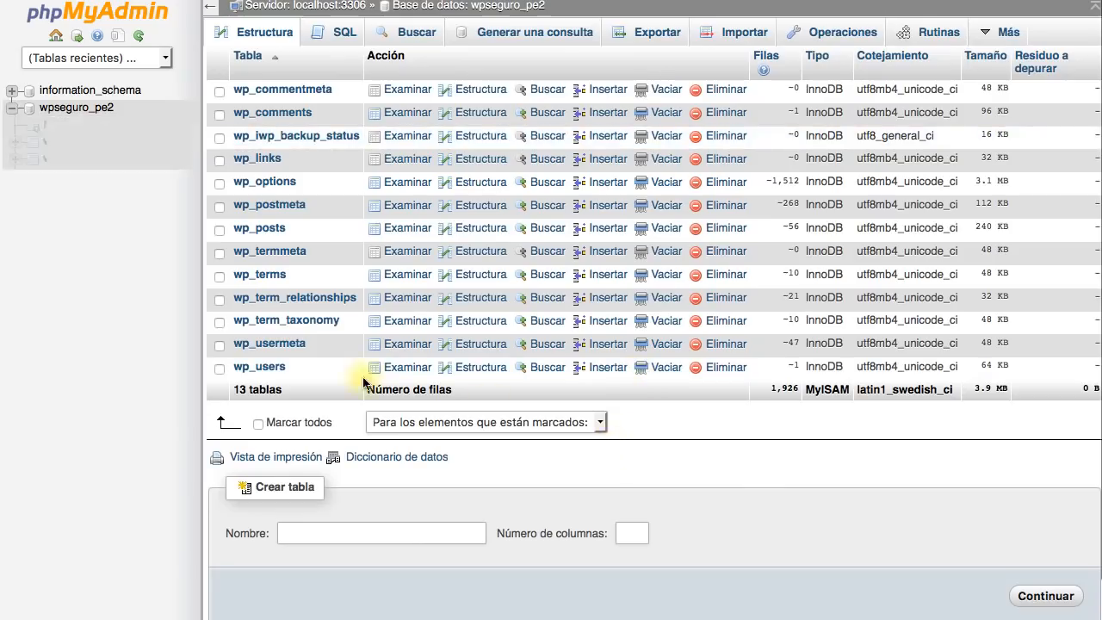
pyautogui.click(259, 424)
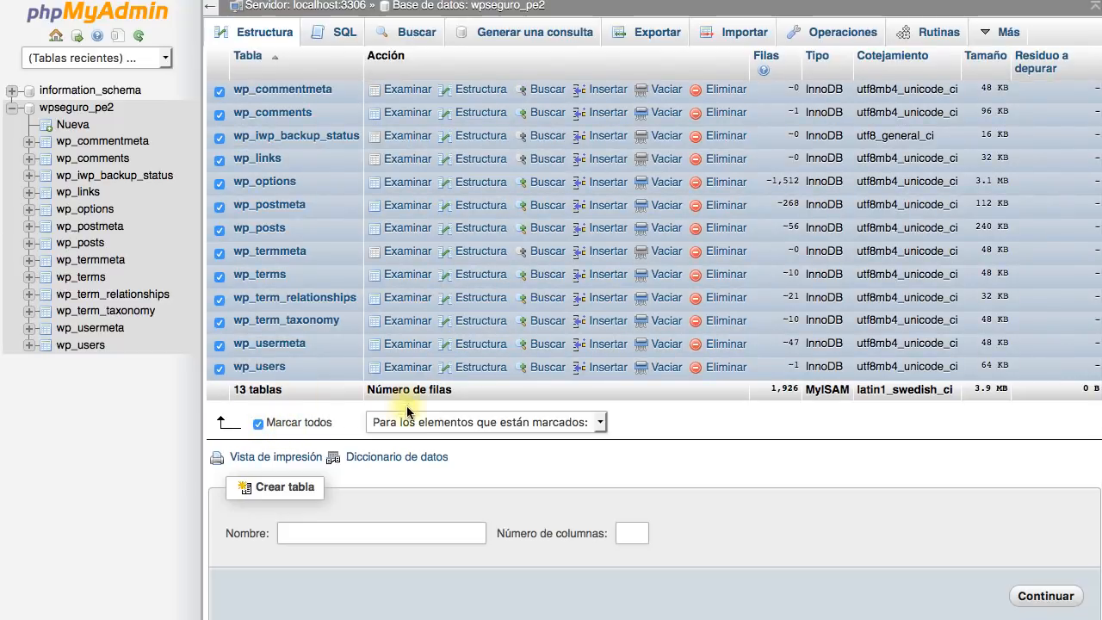
pyautogui.click(502, 423)
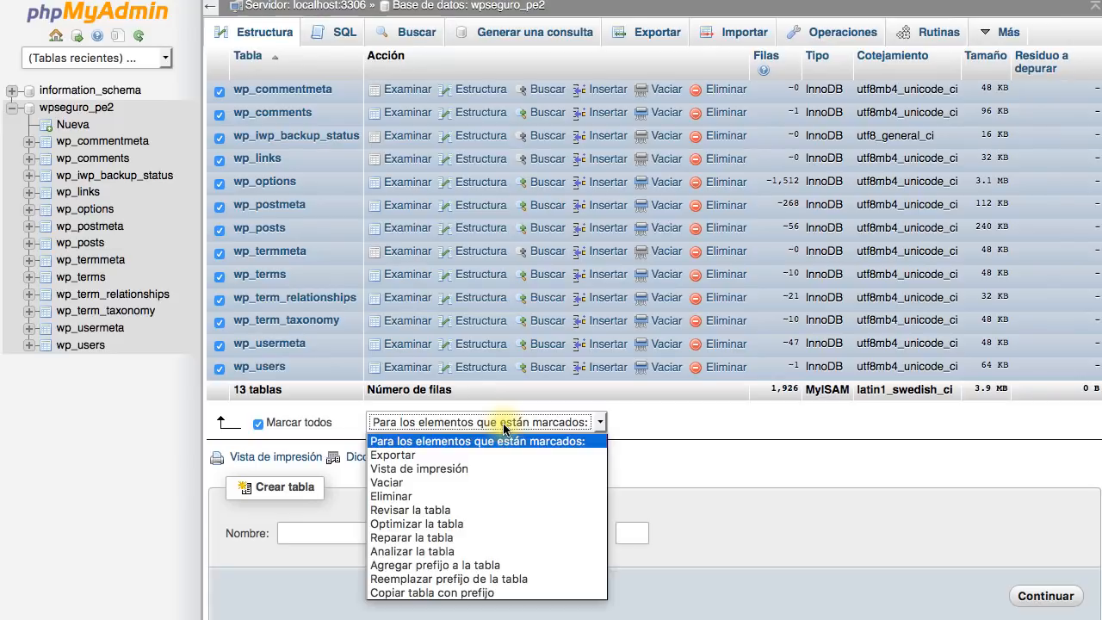
pyautogui.click(412, 496)
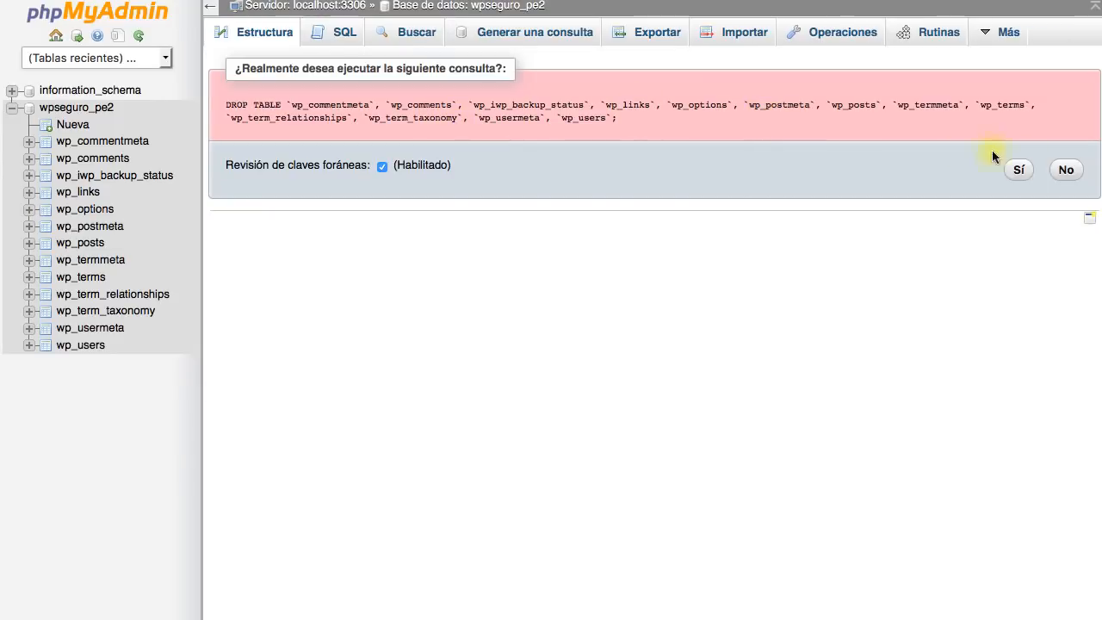
pyautogui.click(1023, 170)
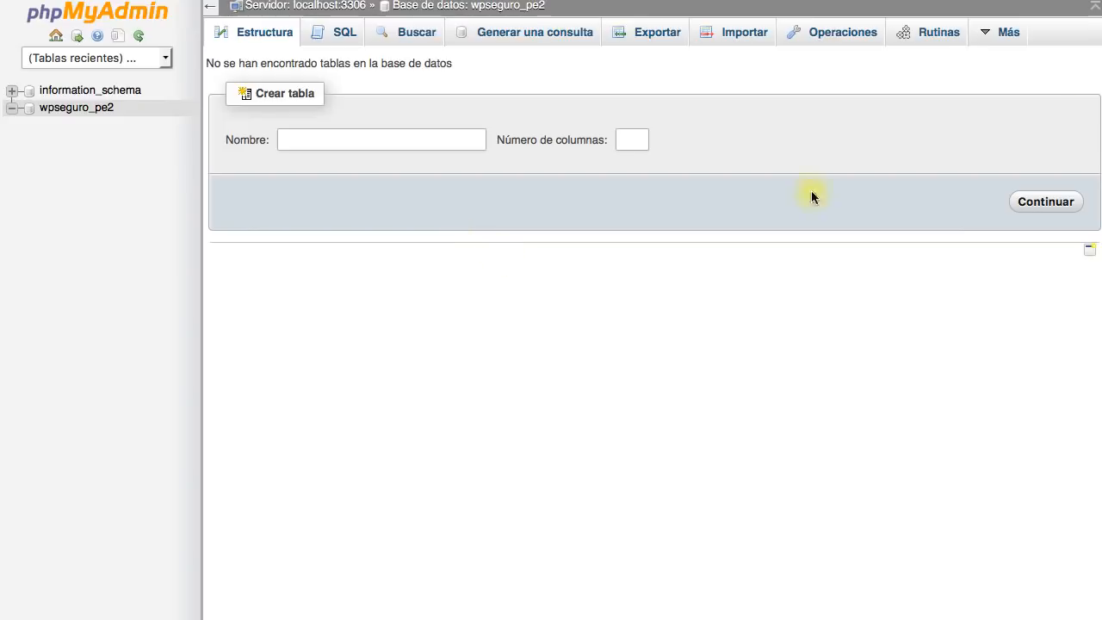
# Step: Import wpseguro_pe2.sql from the backup's mysql folder into the emptied wpseguro_pe2 database, using the utf-8 character set and SQL format
pyautogui.press('super+Tab')
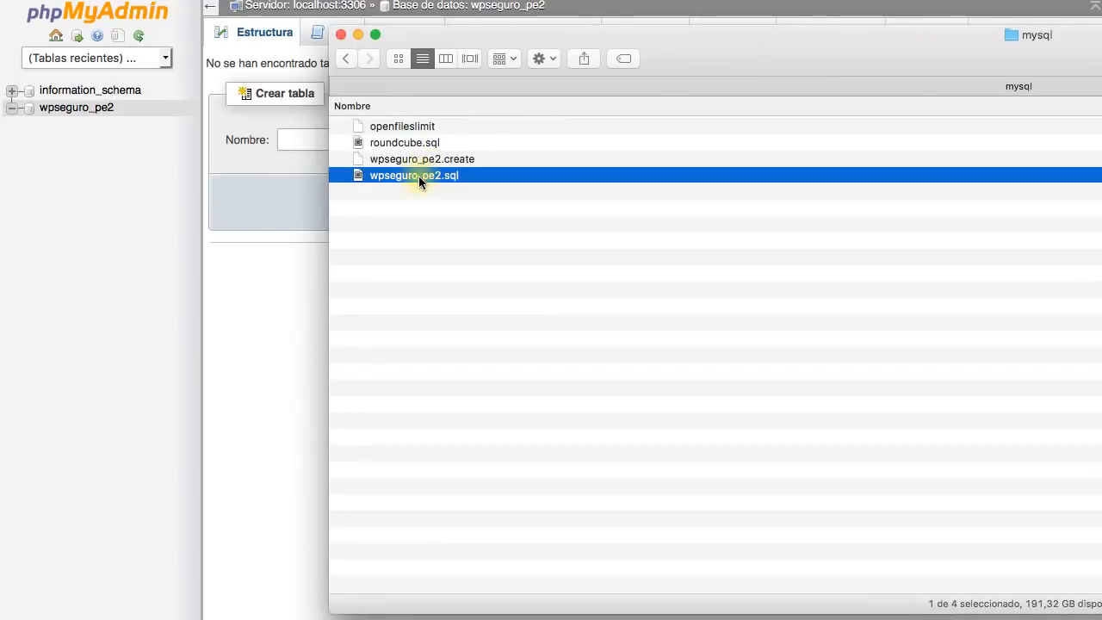
pyautogui.click(270, 281)
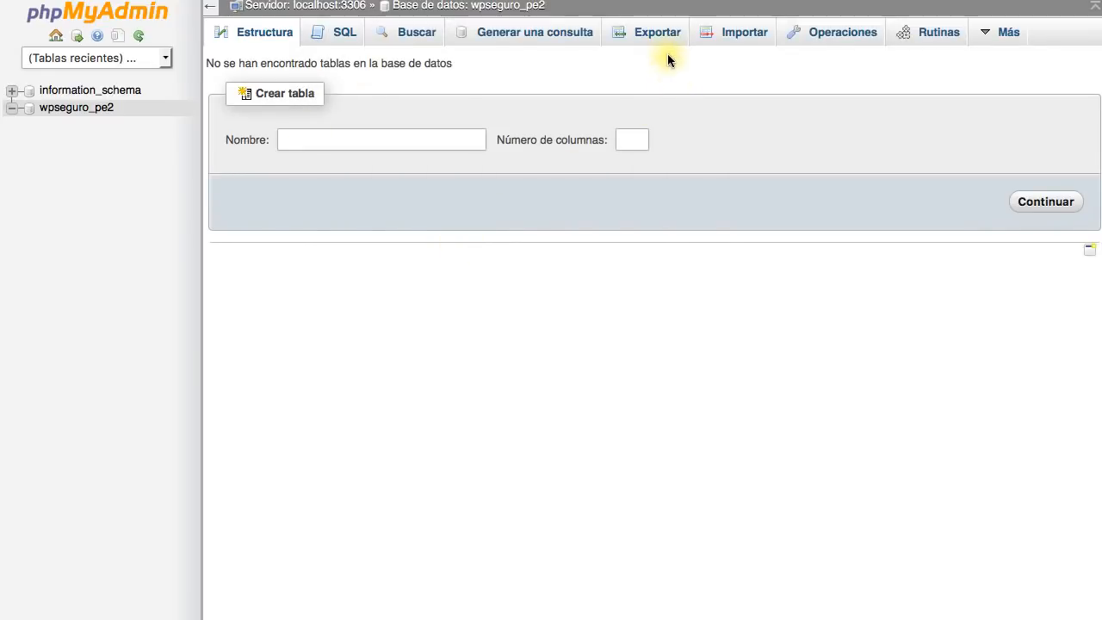
pyautogui.click(741, 36)
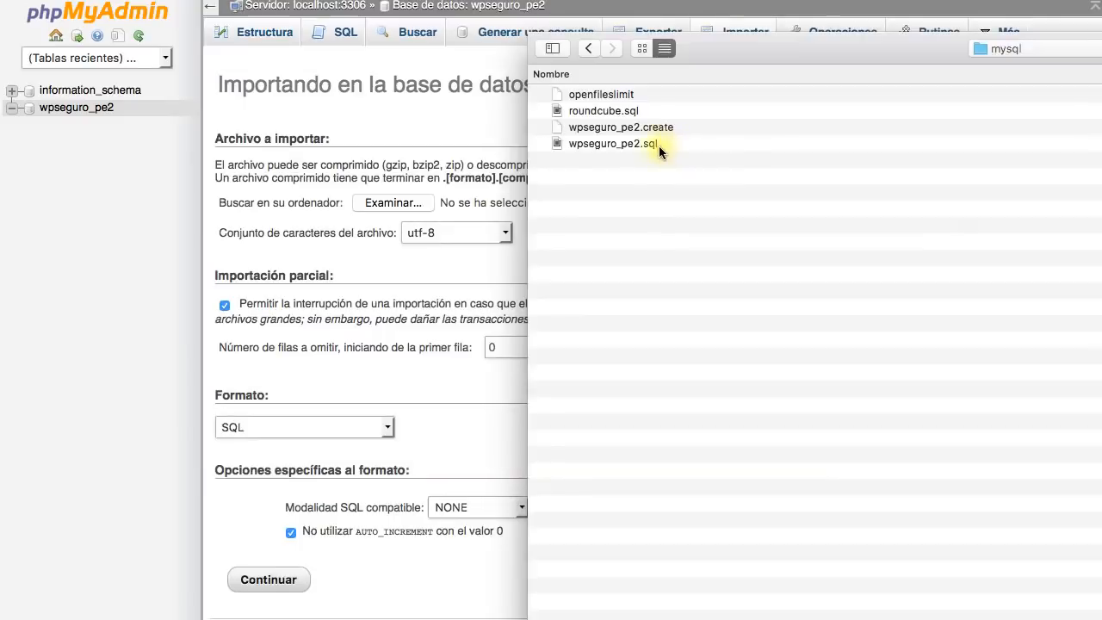
pyautogui.click(659, 145)
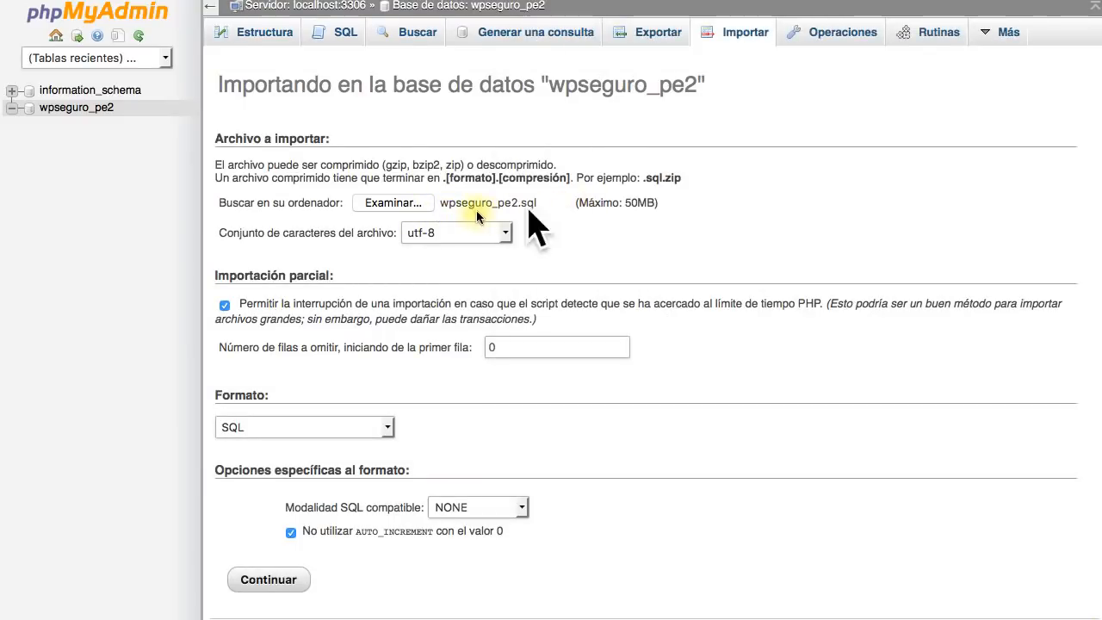
pyautogui.scroll(-1, 356, 393)
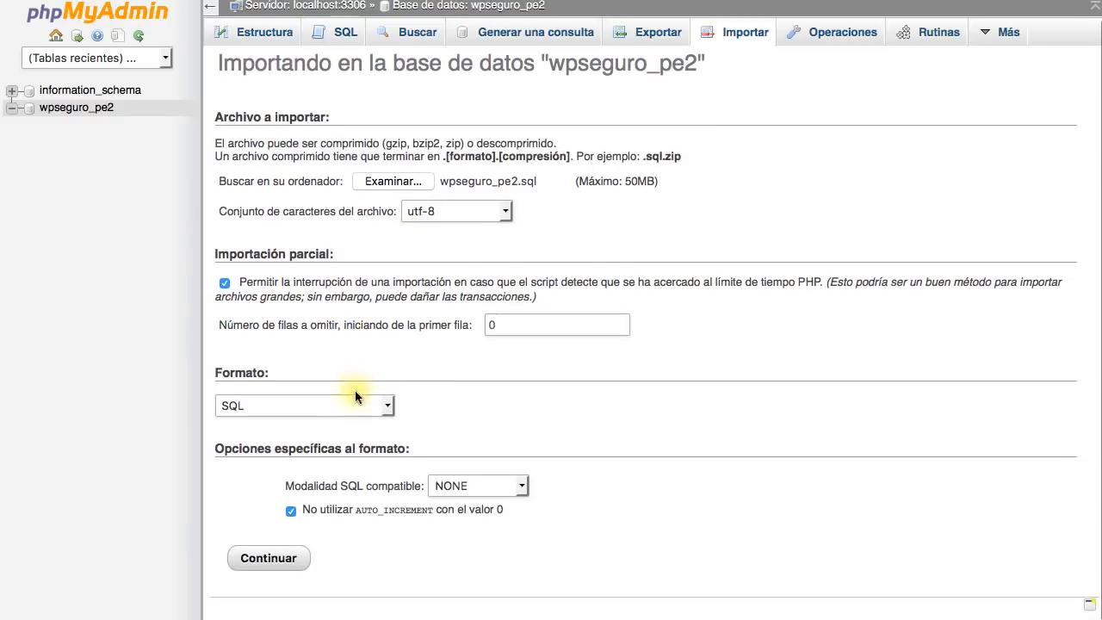
pyautogui.click(290, 560)
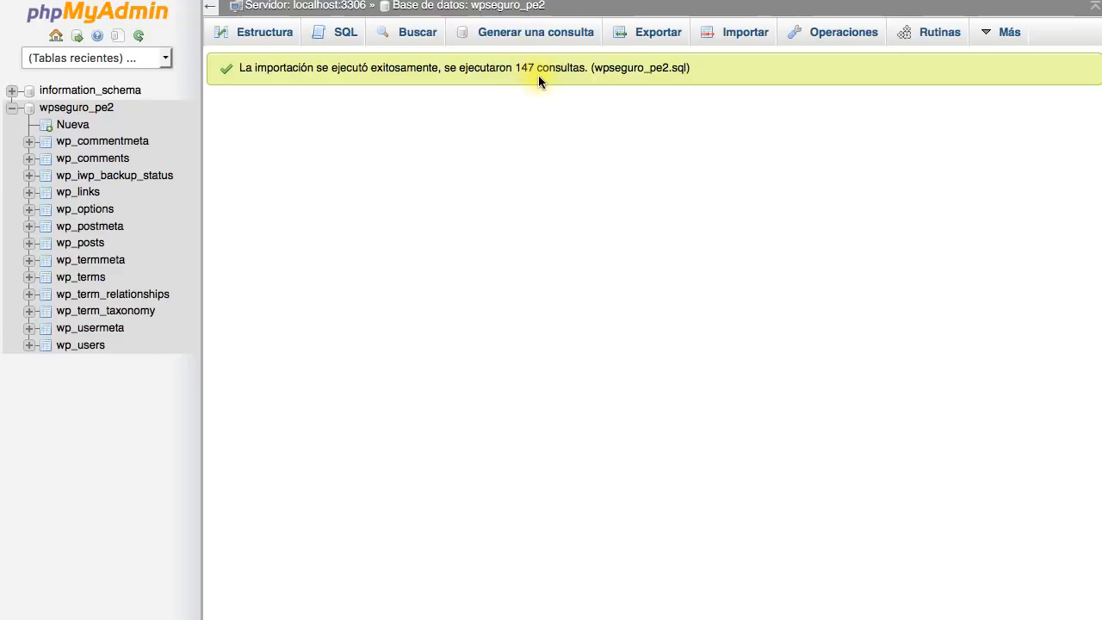
# Step: Open the website's Blog page and look through its posts to check that the restored database content loads
pyautogui.click(502, 8)
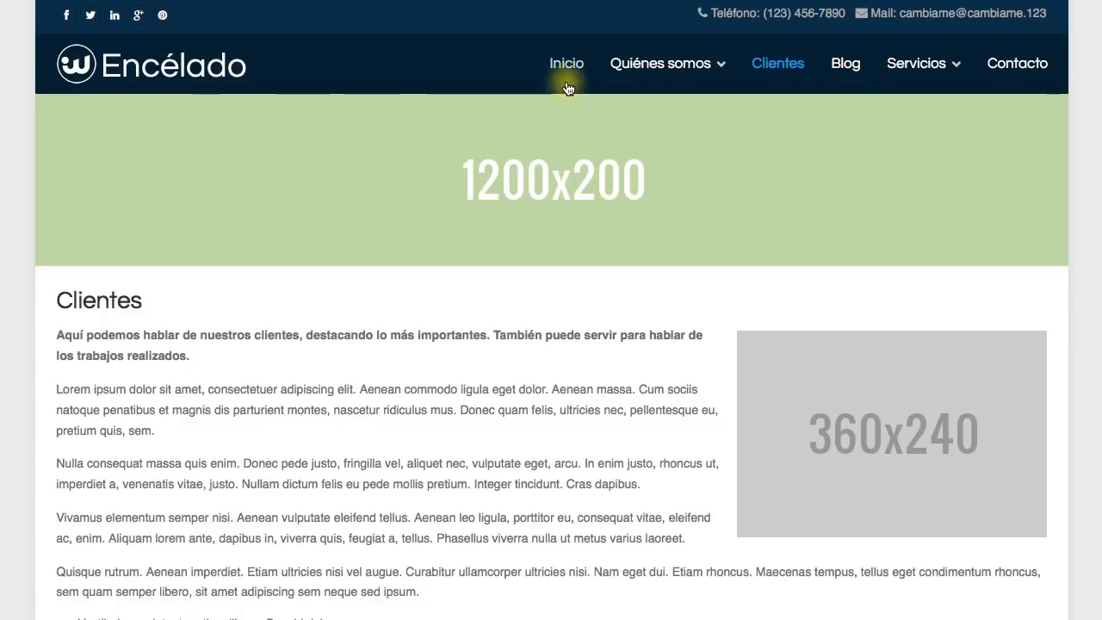
pyautogui.click(854, 67)
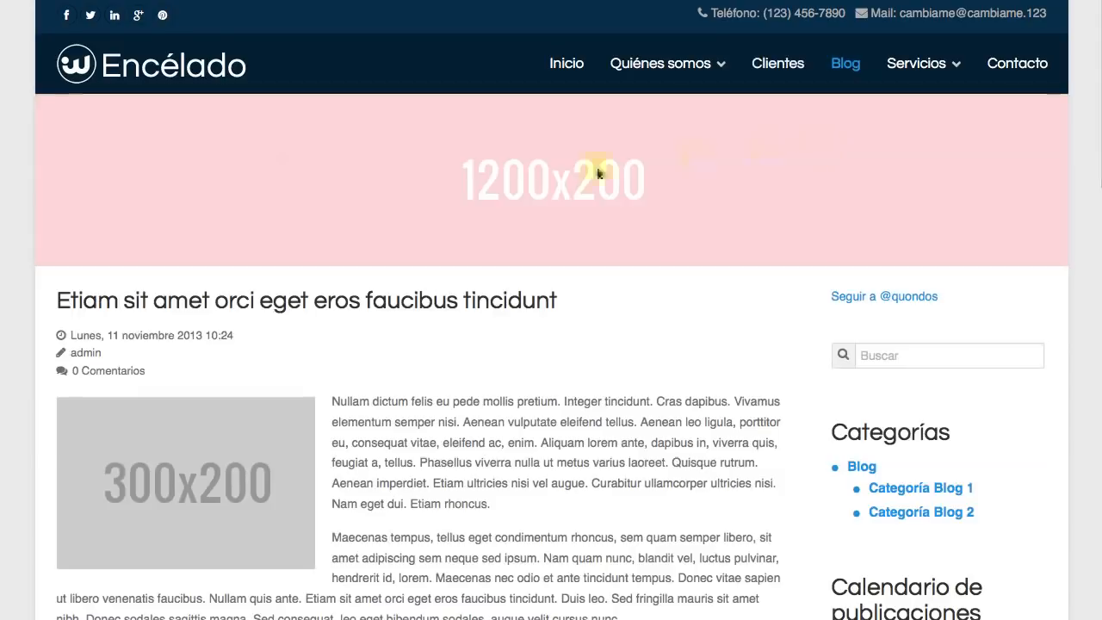
pyautogui.scroll(-4, 453, 182)
pyautogui.scroll(4, 453, 183)
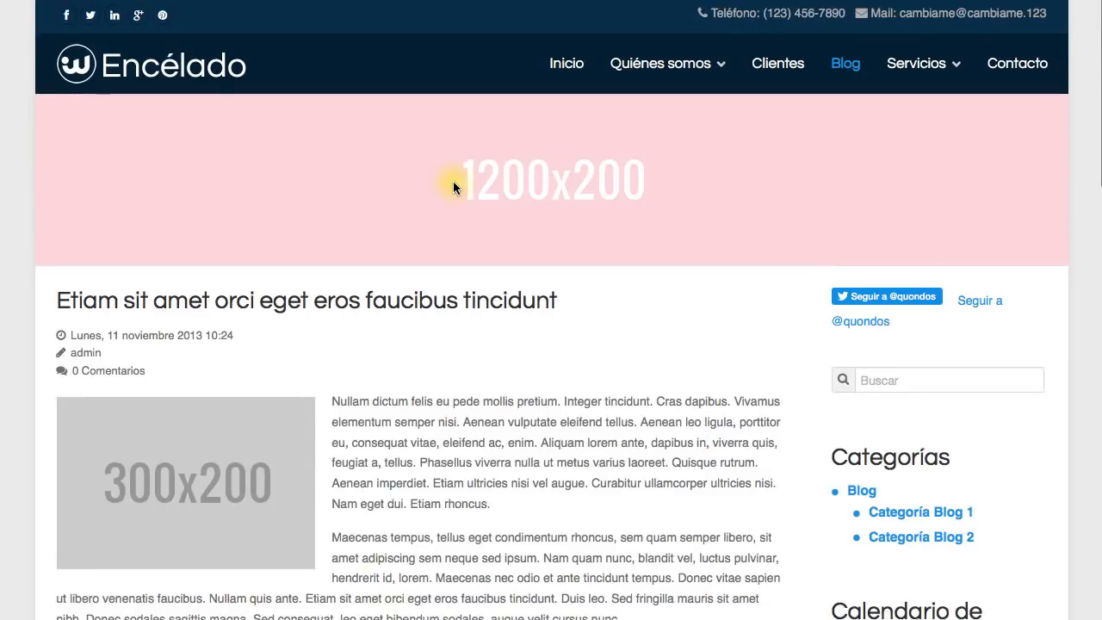
pyautogui.scroll(-6, 454, 187)
pyautogui.scroll(-10, 455, 187)
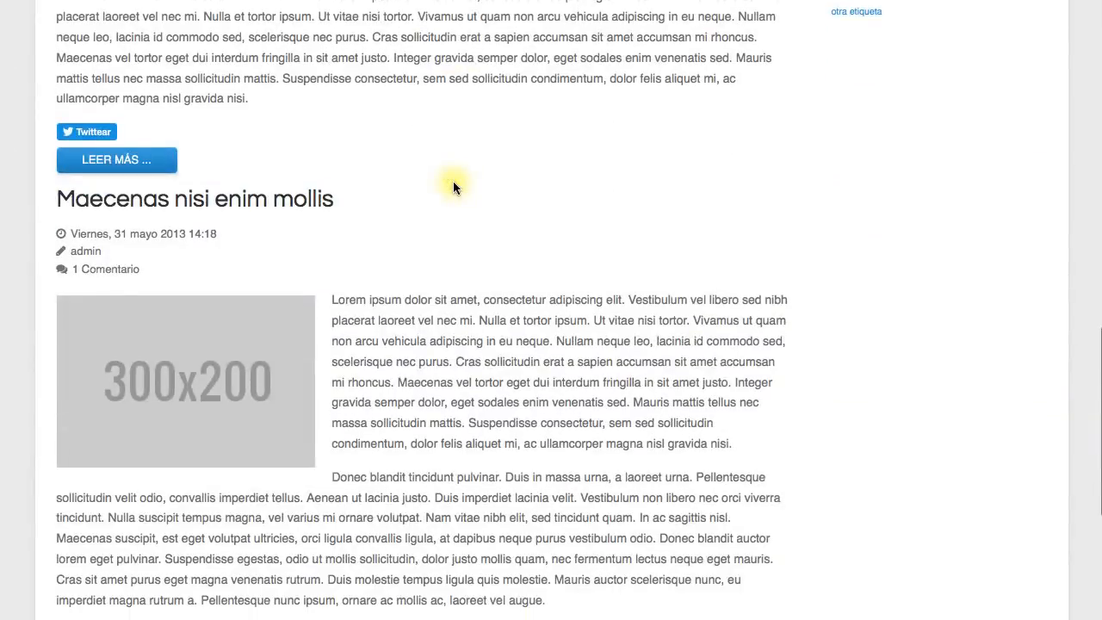
pyautogui.scroll(15, 454, 187)
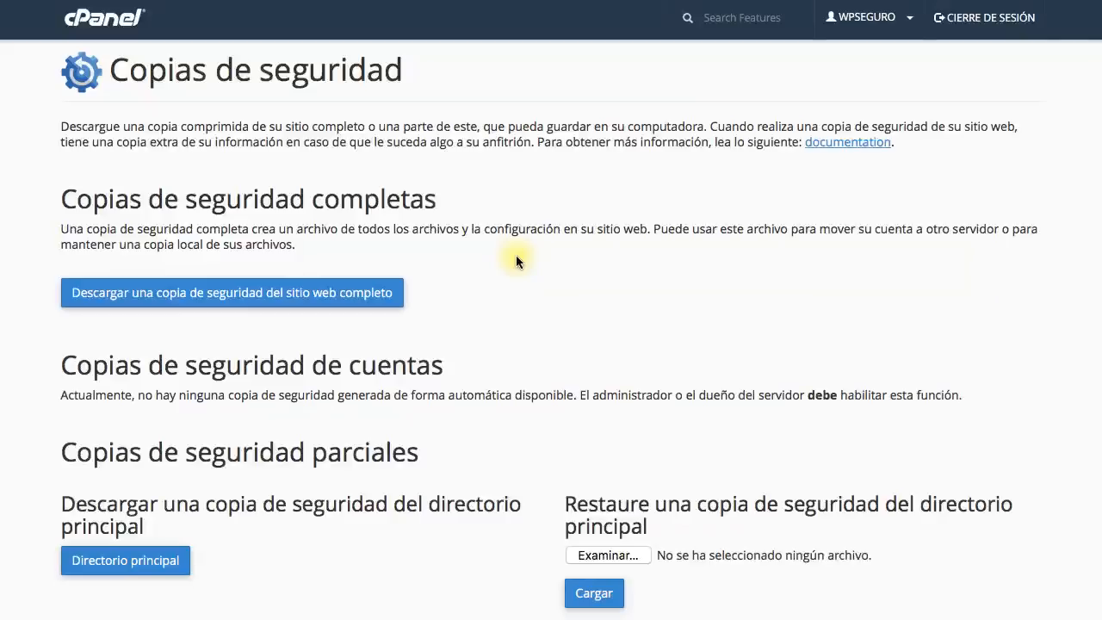